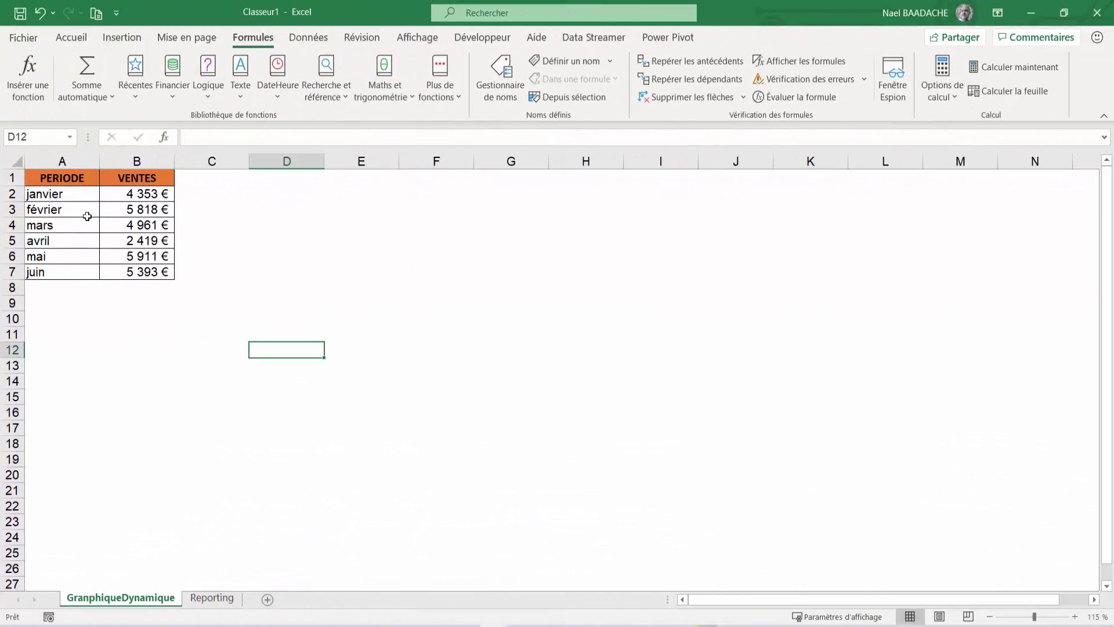
Step: Name the PERIODE column range A1:A7 'Periode'
left_click(56, 176)
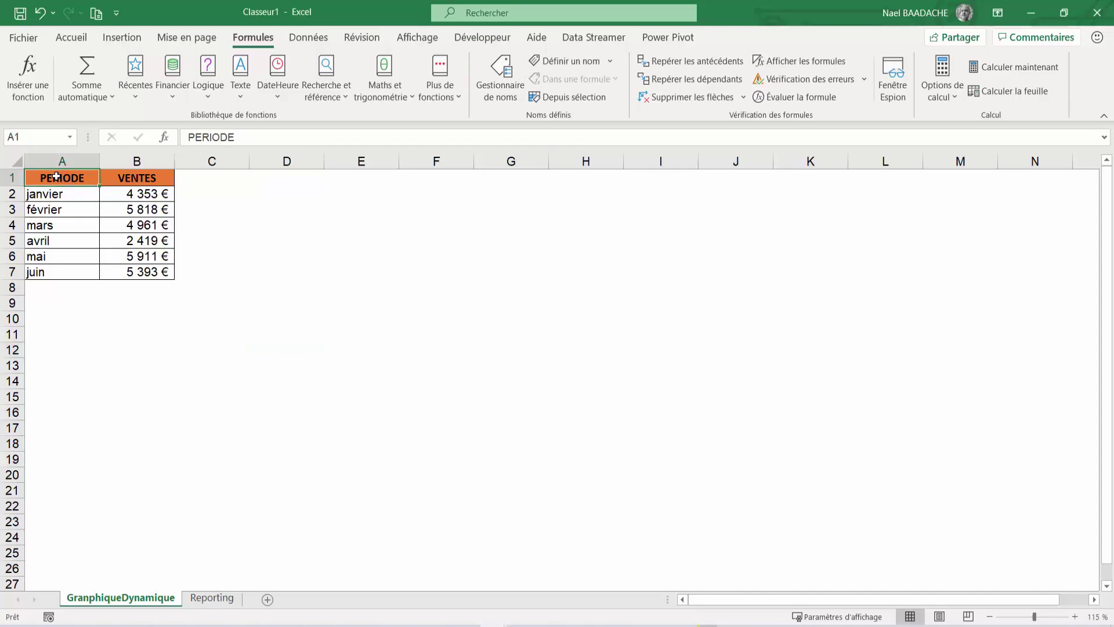
left_click_drag(57, 177, 137, 271)
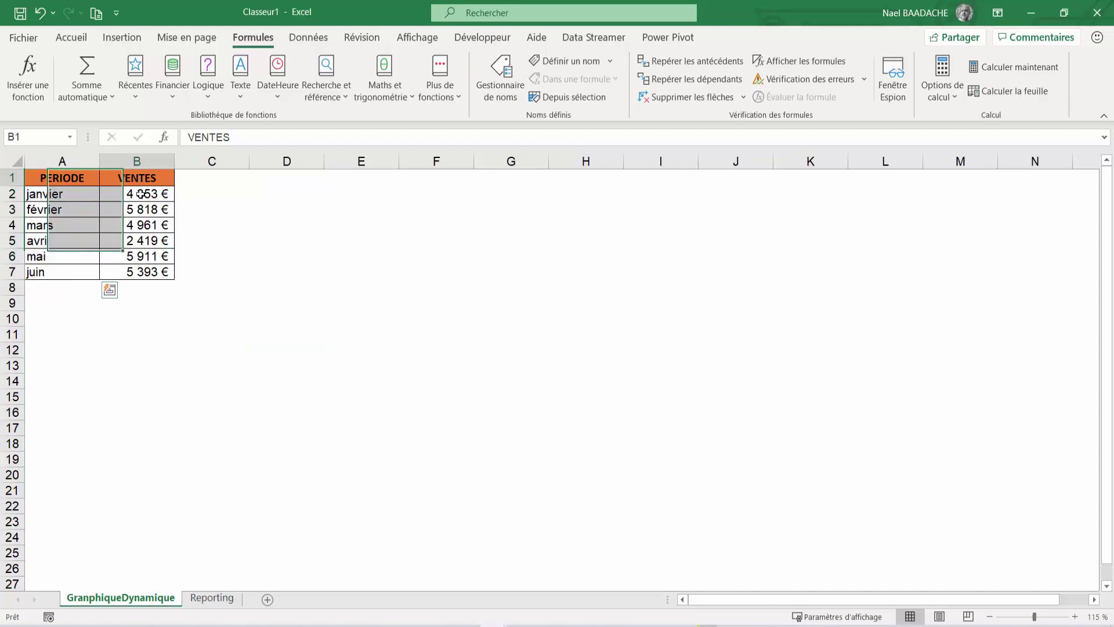
left_click(328, 248)
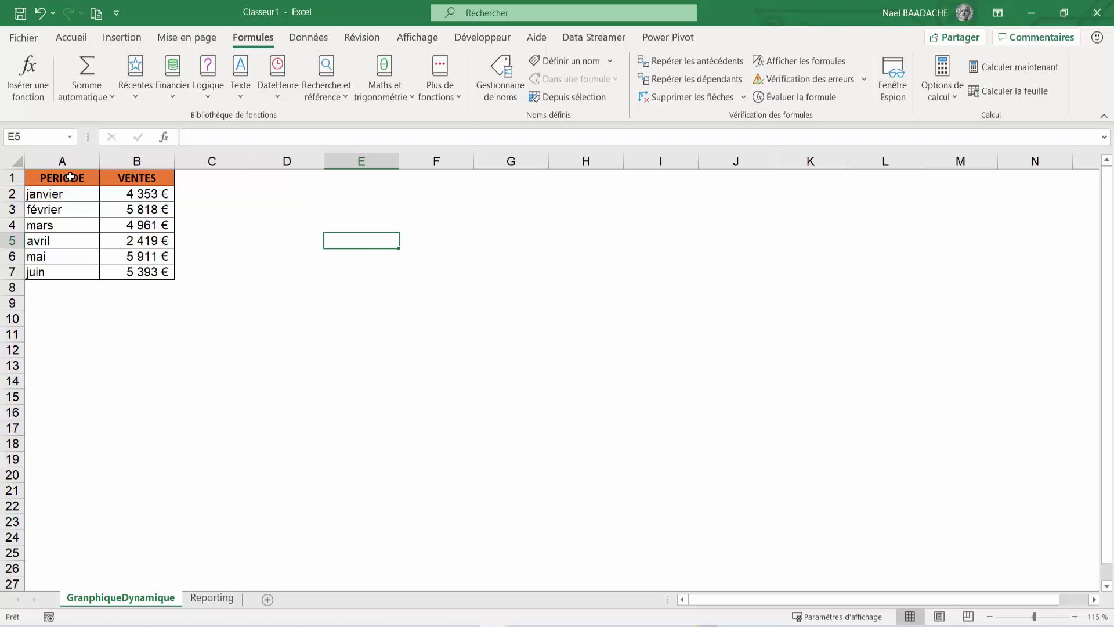
left_click_drag(70, 177, 55, 272)
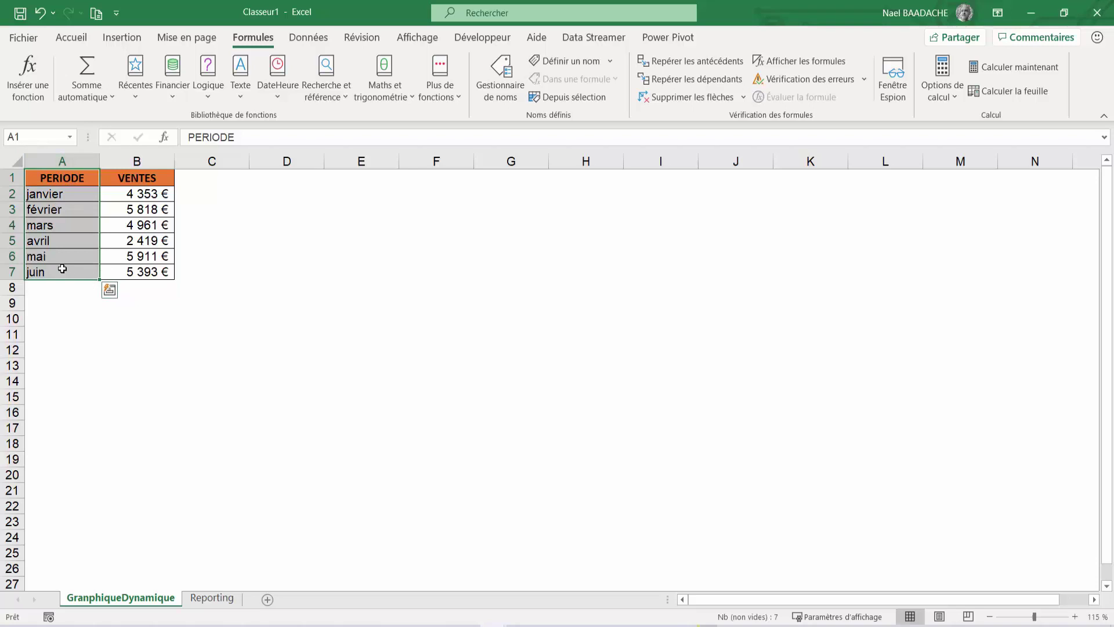
left_click(32, 138)
type("Periode")
key("Return")
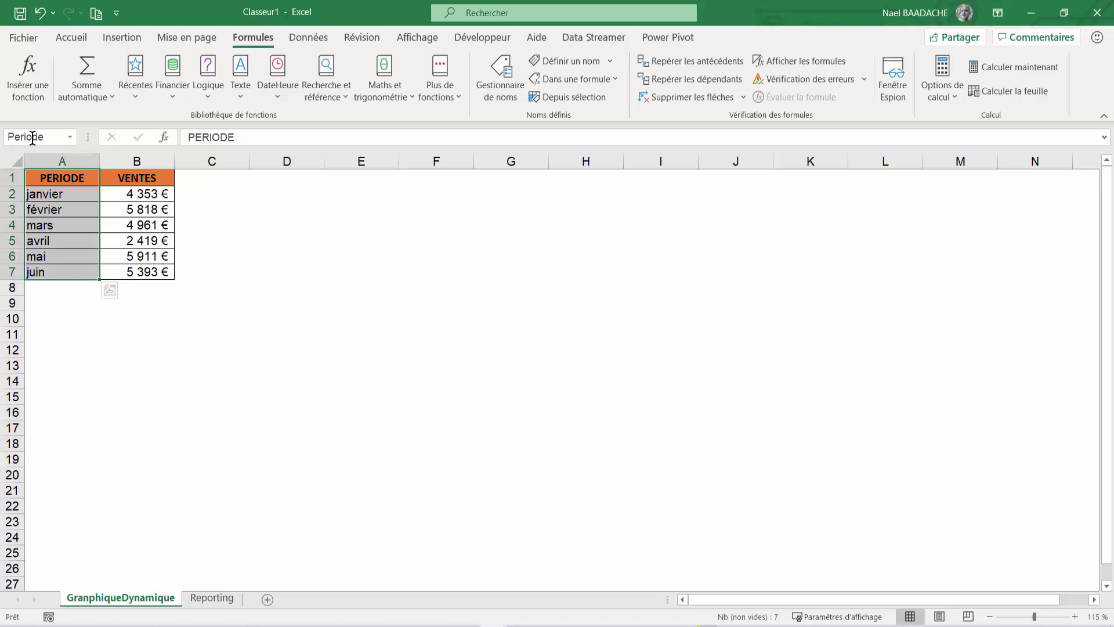
Step: Name the VENTES column range B1:B7 'ChiffreAffaires'
left_click(140, 179)
key("ctrl+shift+Down")
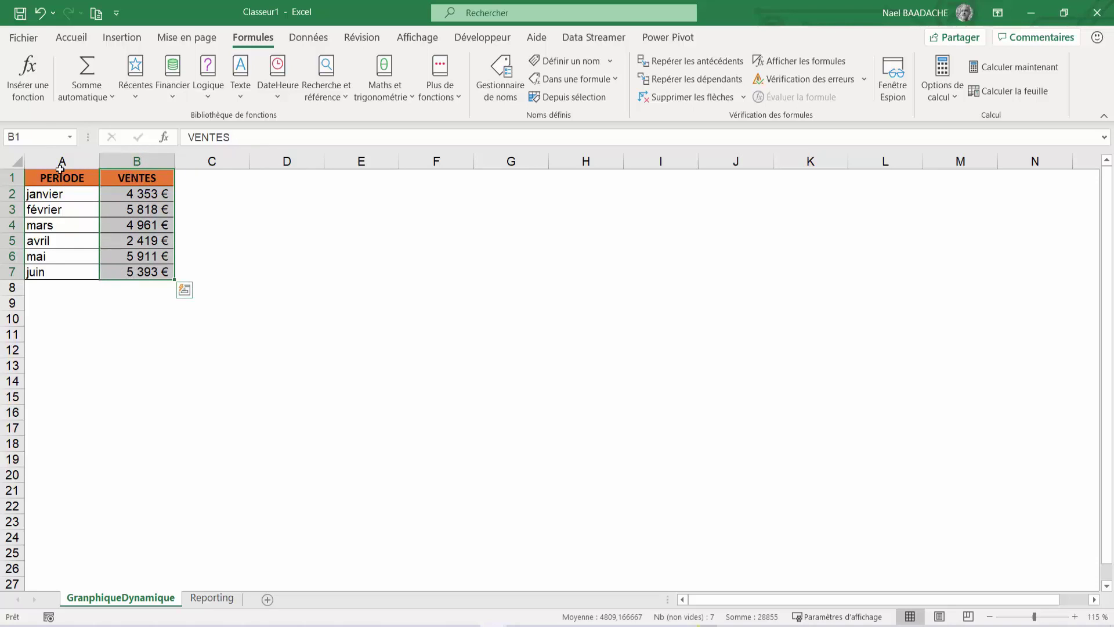
left_click(43, 133)
type("C")
type("aie")
key("BackSpace")
type("res")
key("Return")
Step: Redefine Periode as =DECALER(GranphiqueDynamique!$A$2;0;0;NBVAL(GranphiqueDynamique!$A:$A)-1)
left_click(366, 289)
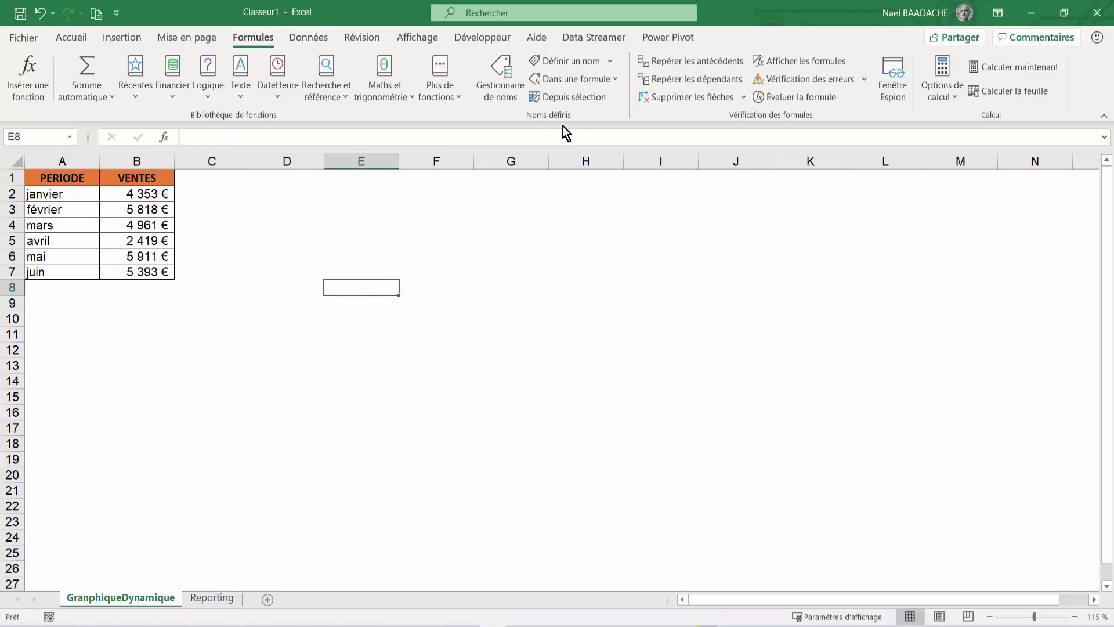
left_click(500, 73)
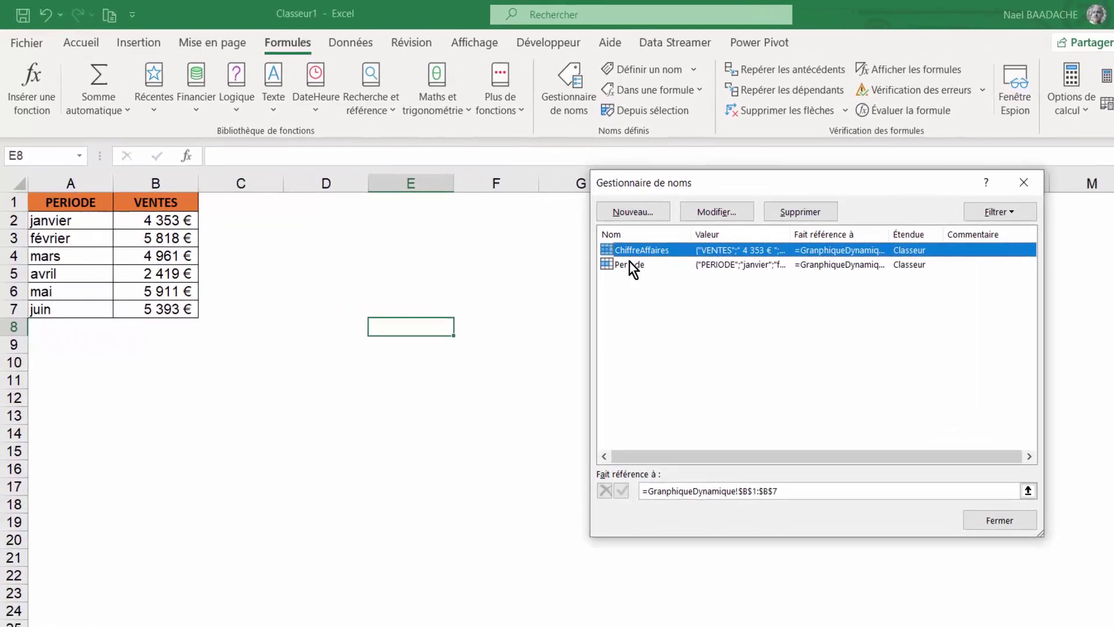
left_click(558, 232)
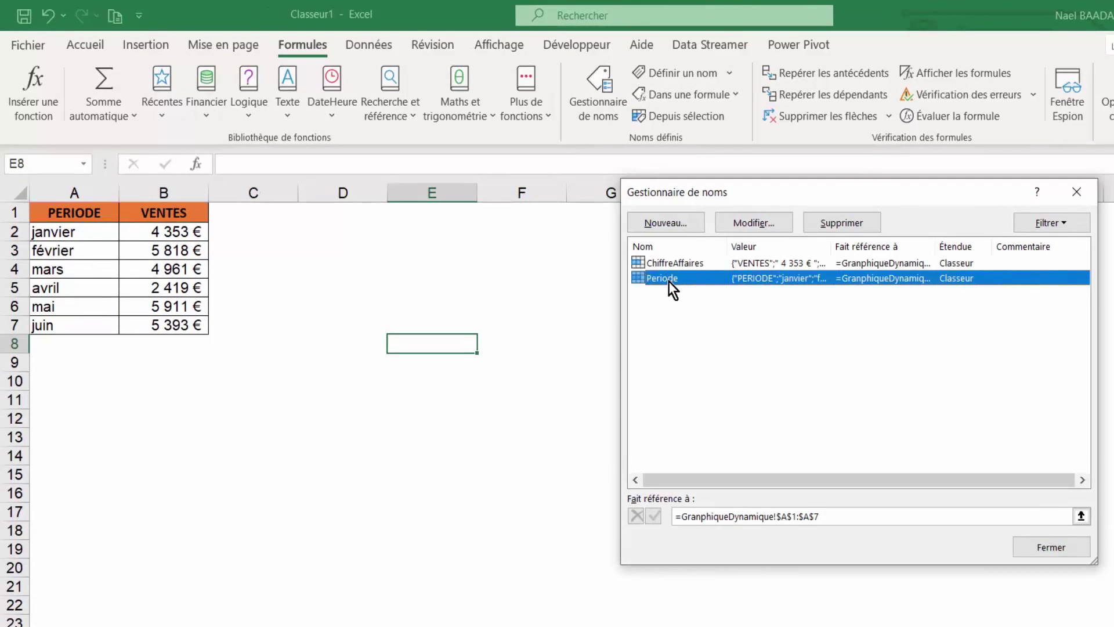
left_click(830, 517)
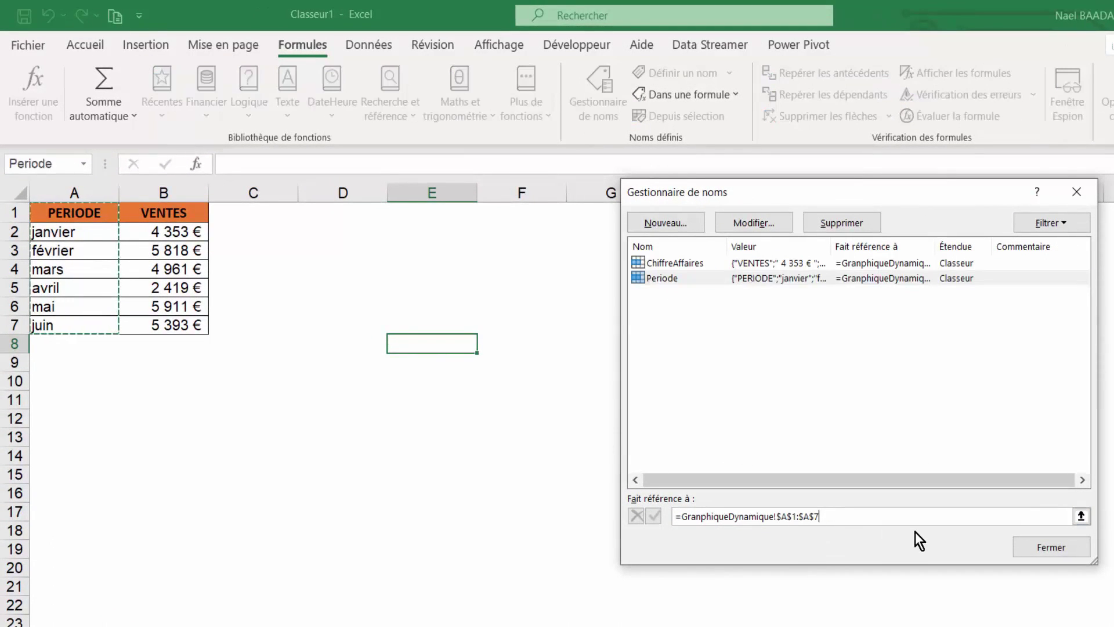
key("BackSpace")
key("BackSpace")
key("BackSpace")
key("BackSpace")
key("BackSpace")
key("BackSpace")
key("BackSpace")
key("BackSpace")
key("BackSpace")
key("BackSpace")
type("=DECALER(")
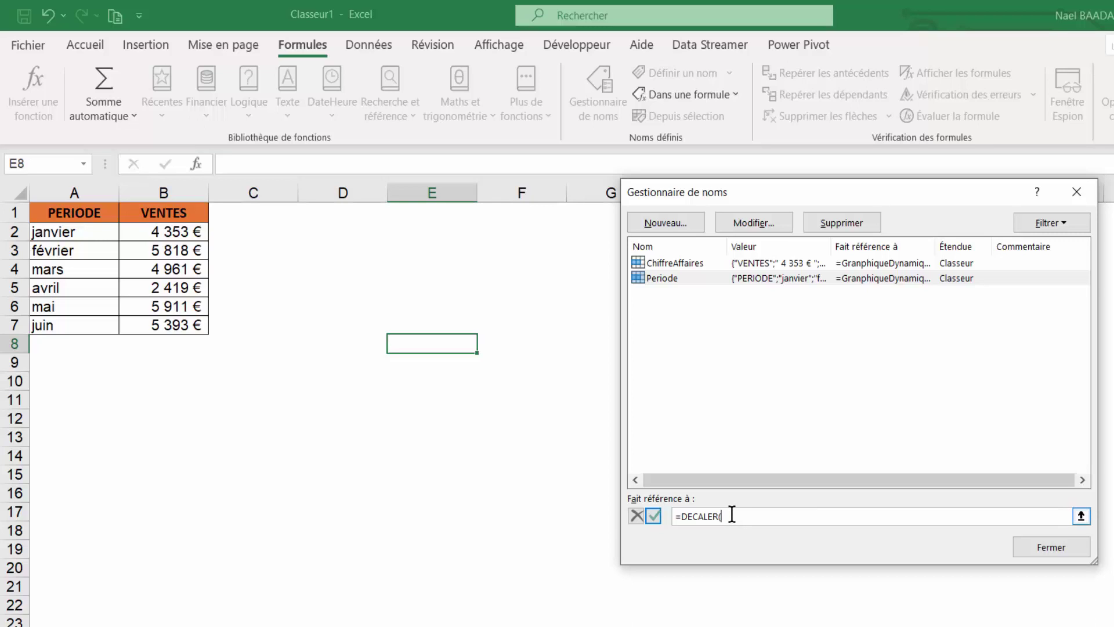
left_click(79, 235)
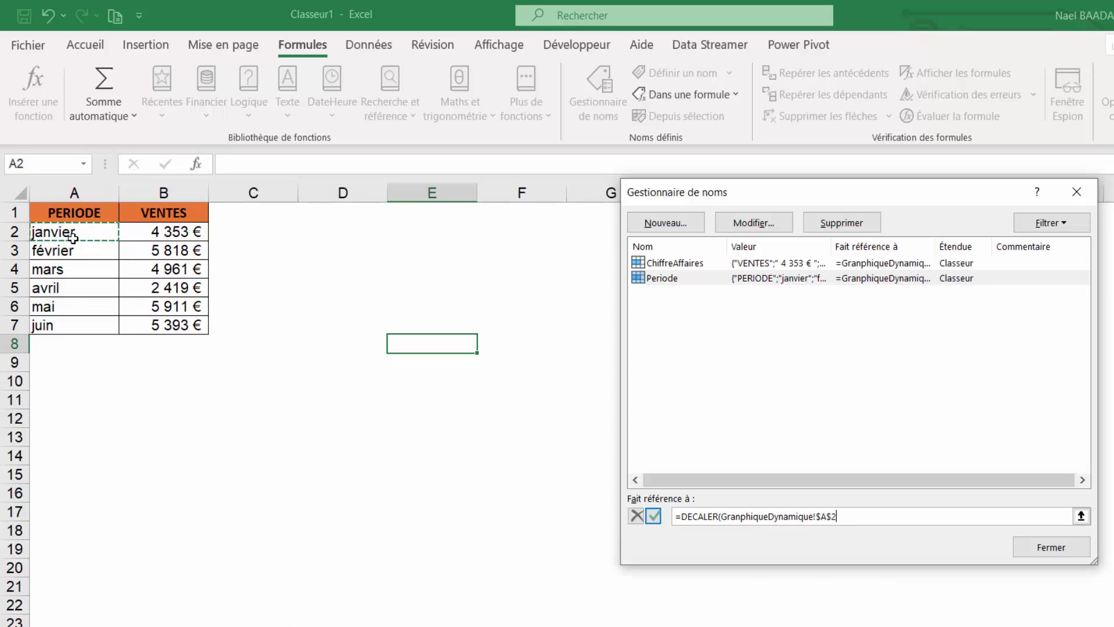
type(";0;0;NBVAL(")
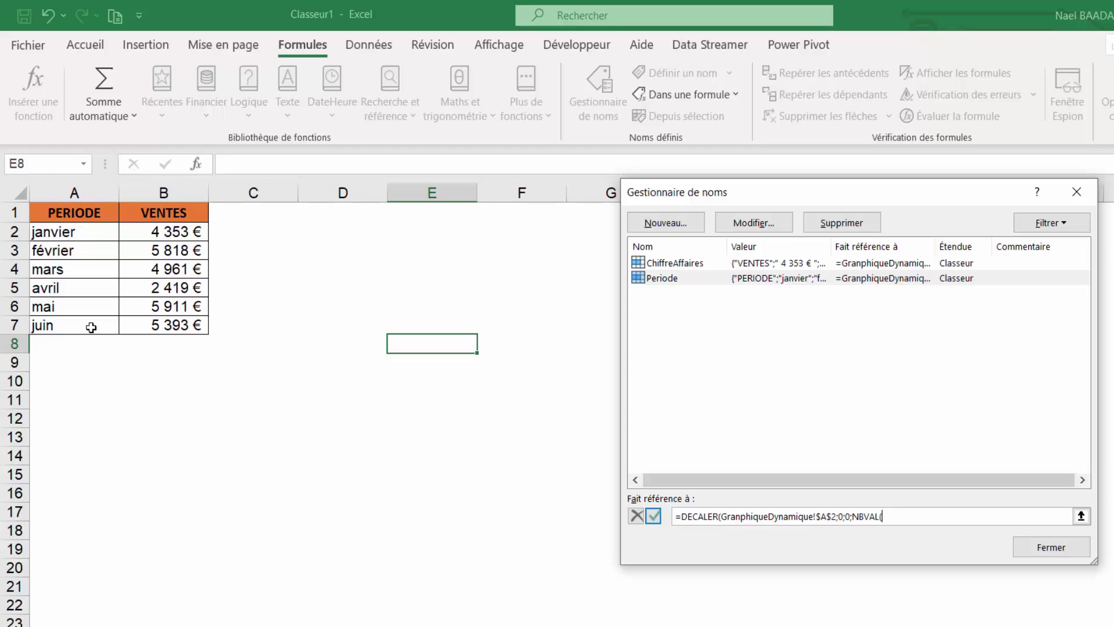
left_click(74, 192)
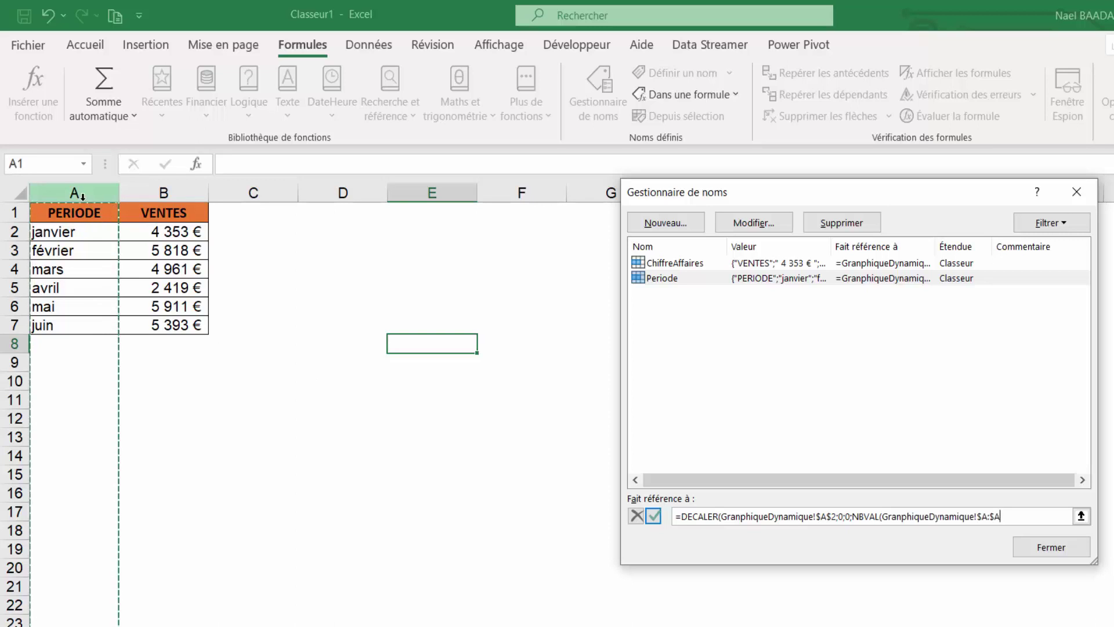
type(")-1")
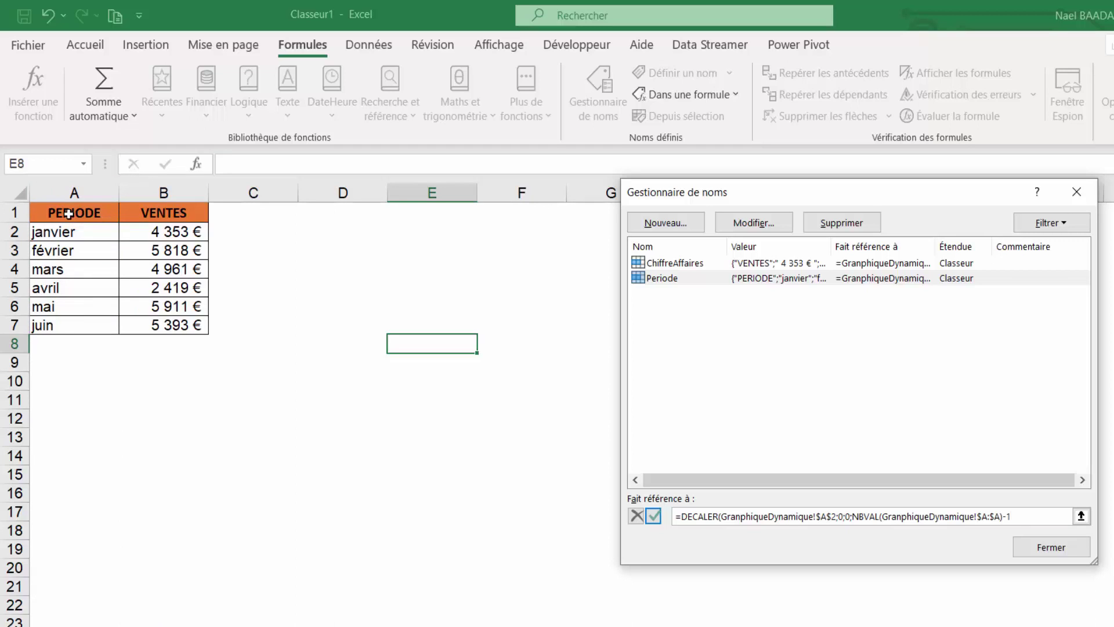
left_click(653, 520)
left_click(653, 519)
left_click(757, 517)
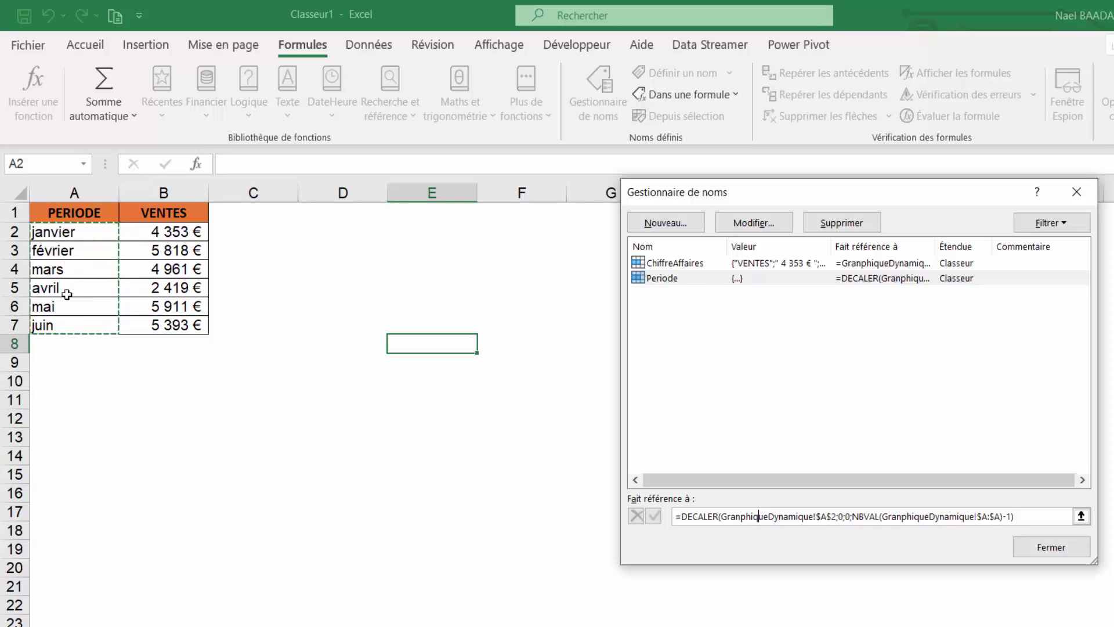
left_click(1049, 550)
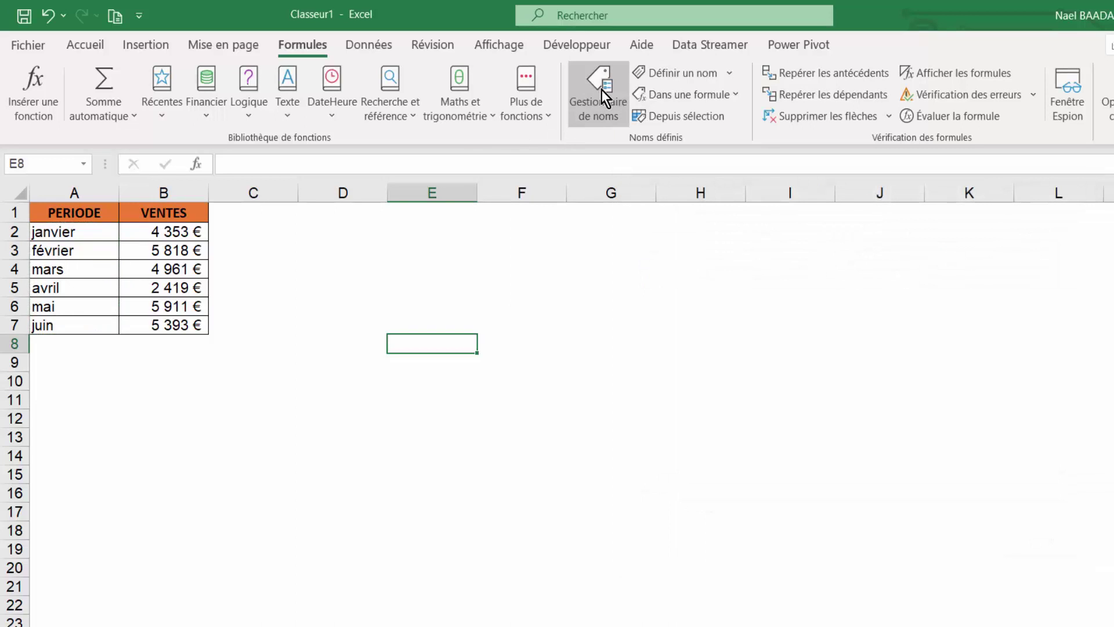
Step: Redefine ChiffreAffaires as =DECALER(GranphiqueDynamique!$B$2;0;0;NBVAL(GranphiqueDynamique!$B:$B)-1)
left_click(601, 90)
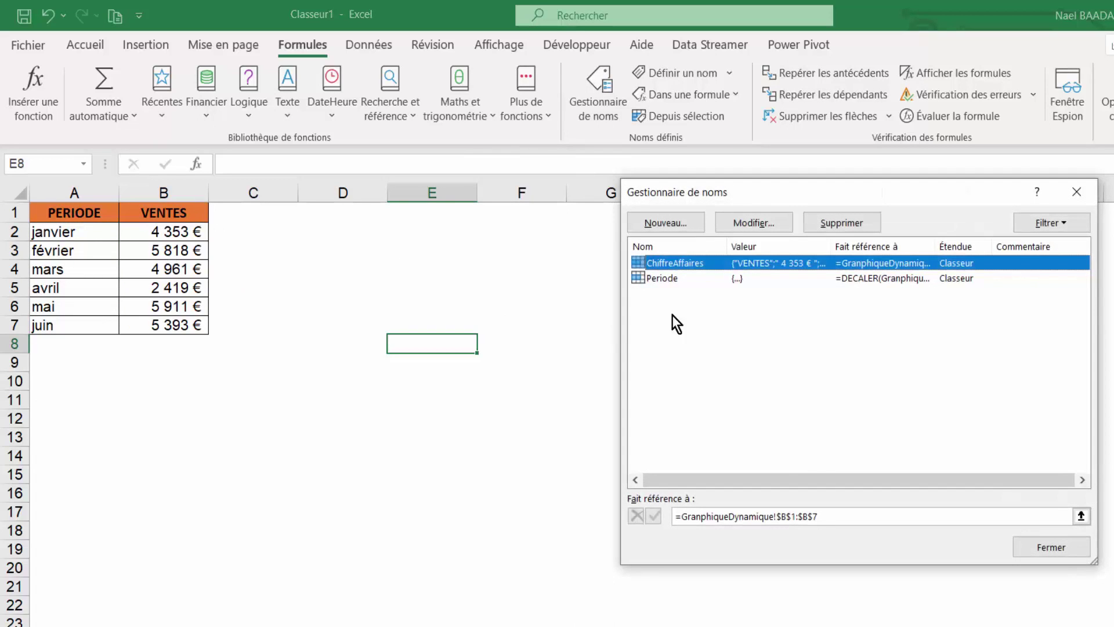
left_click(815, 516)
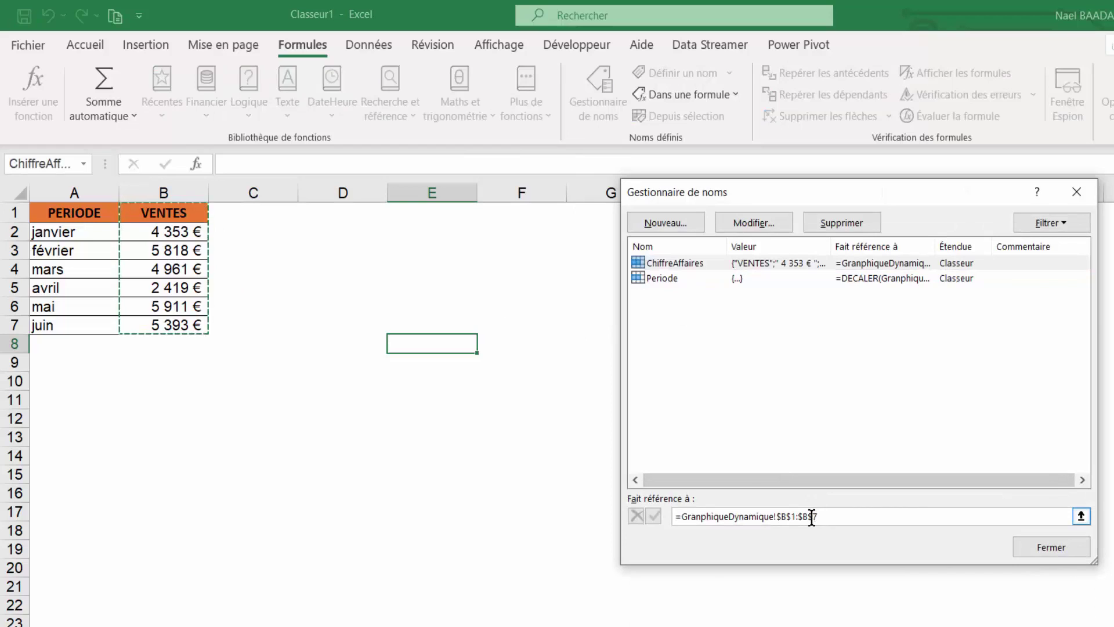
key("BackSpace")
key("BackSpace")
key("BackSpace")
key("BackSpace")
key("BackSpace")
key("BackSpace")
type("=DECALER(")
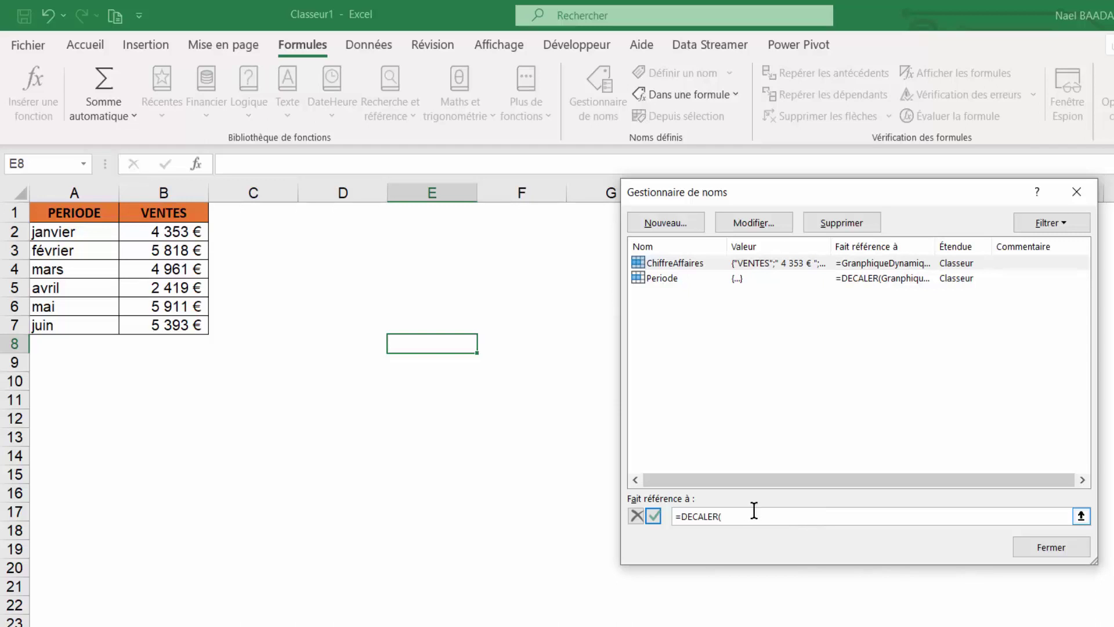
left_click(170, 232)
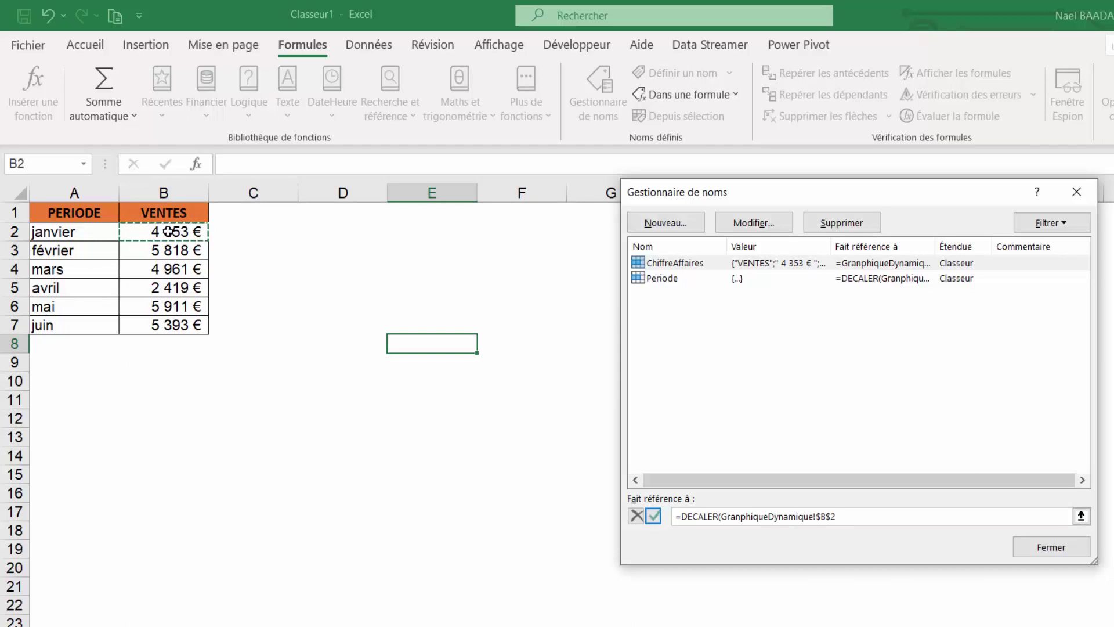
type(";0;0;NBVAL(")
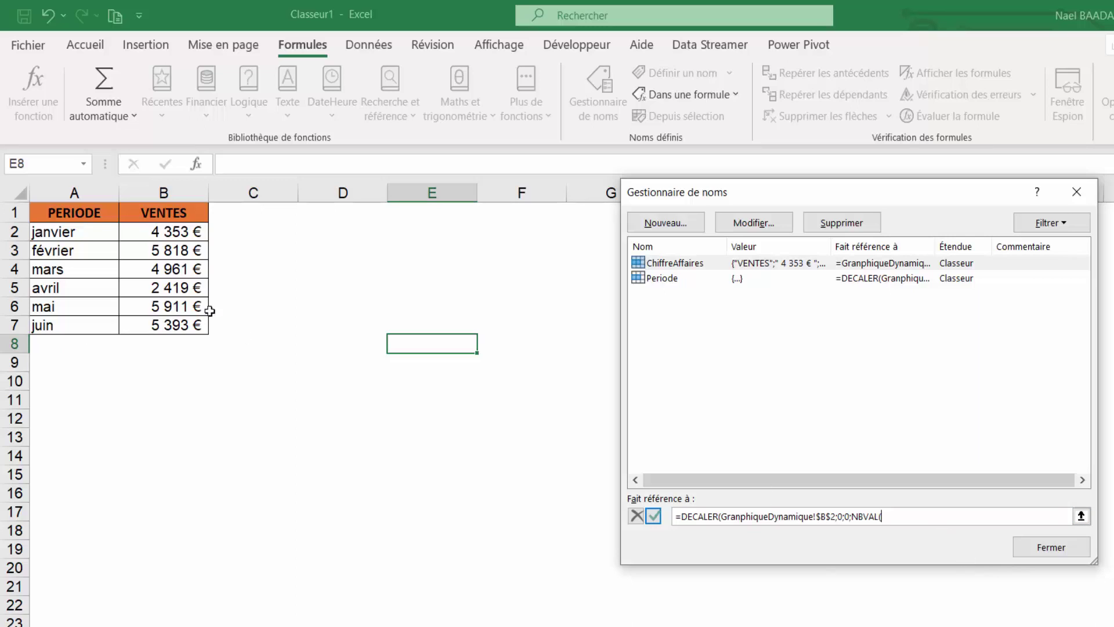
left_click(169, 190)
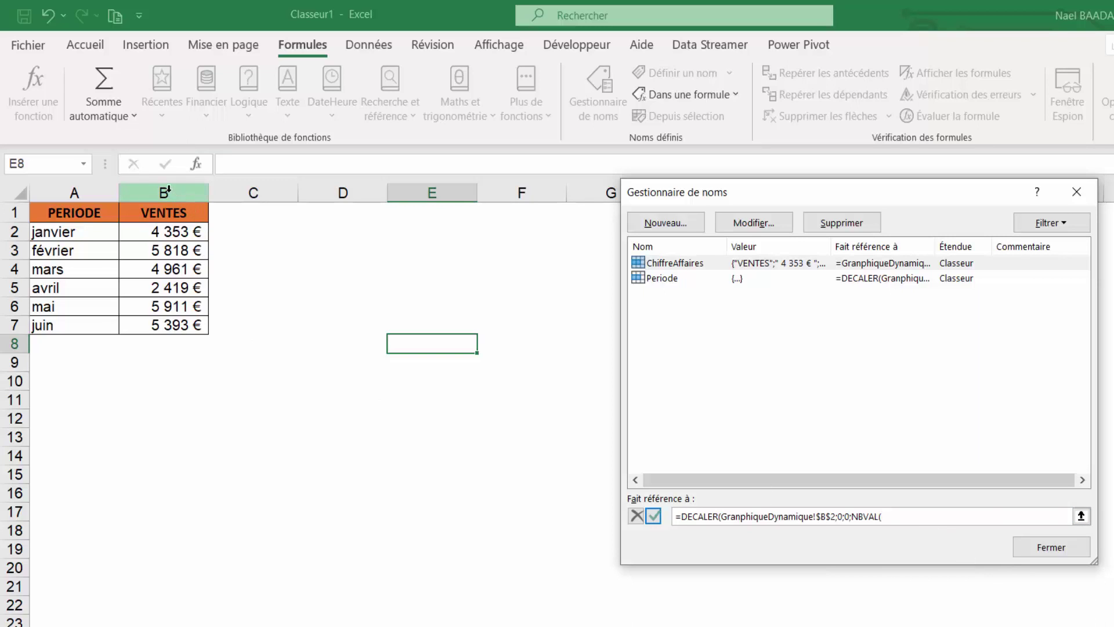
type(")-1")
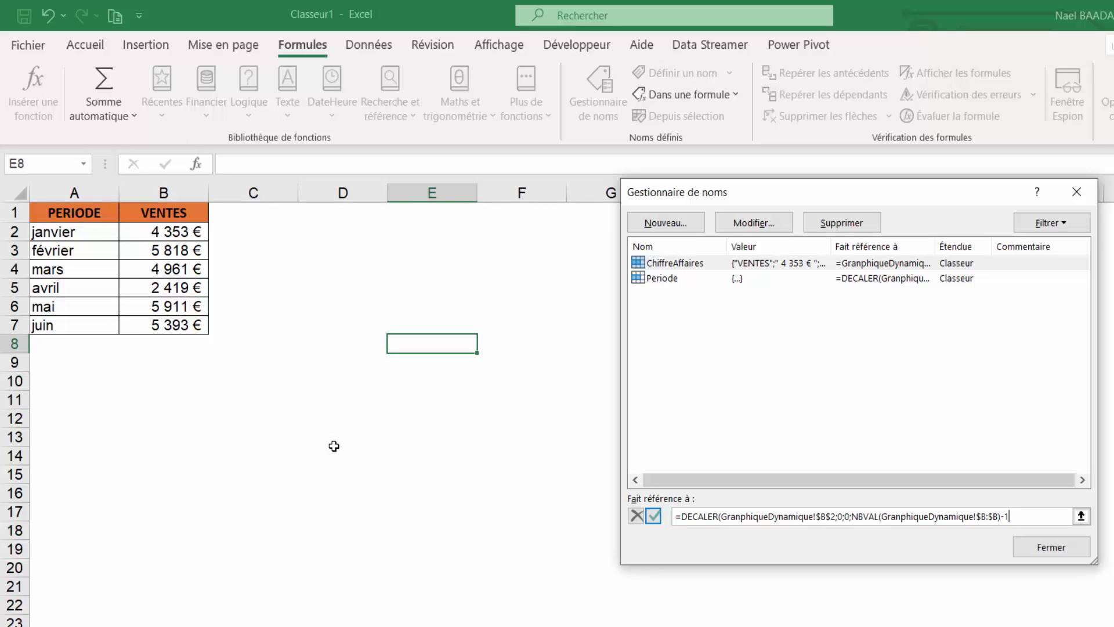
left_click(842, 515)
left_click(653, 520)
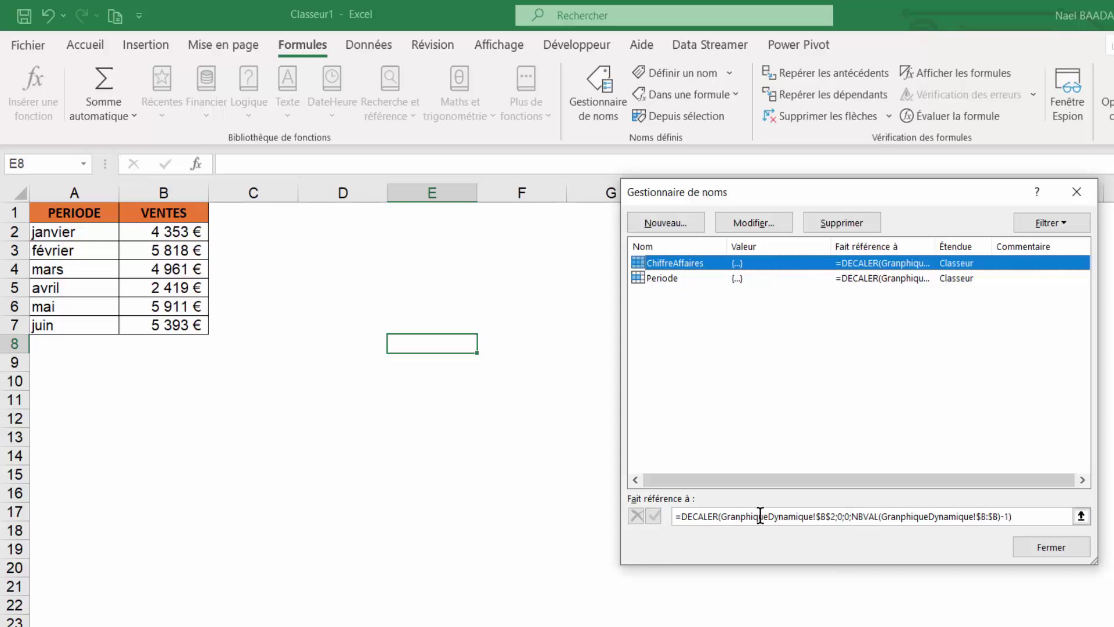
left_click(760, 515)
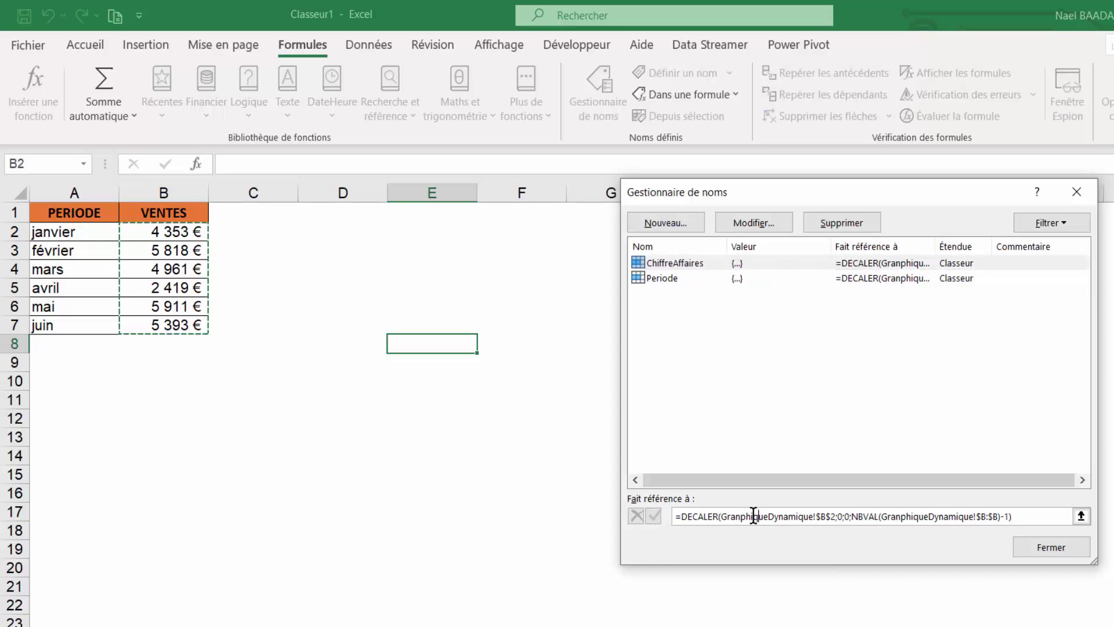
left_click(1052, 547)
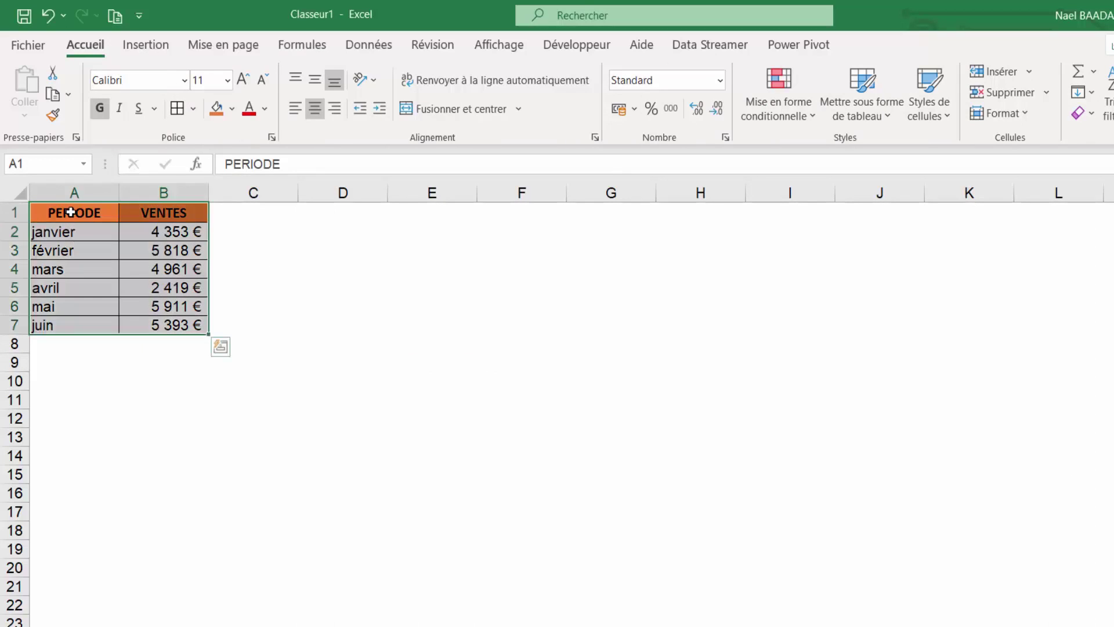
Step: Insert a 2D clustered bar chart of the PERIODE and VENTES table
left_click_drag(68, 213, 171, 331)
left_click(136, 47)
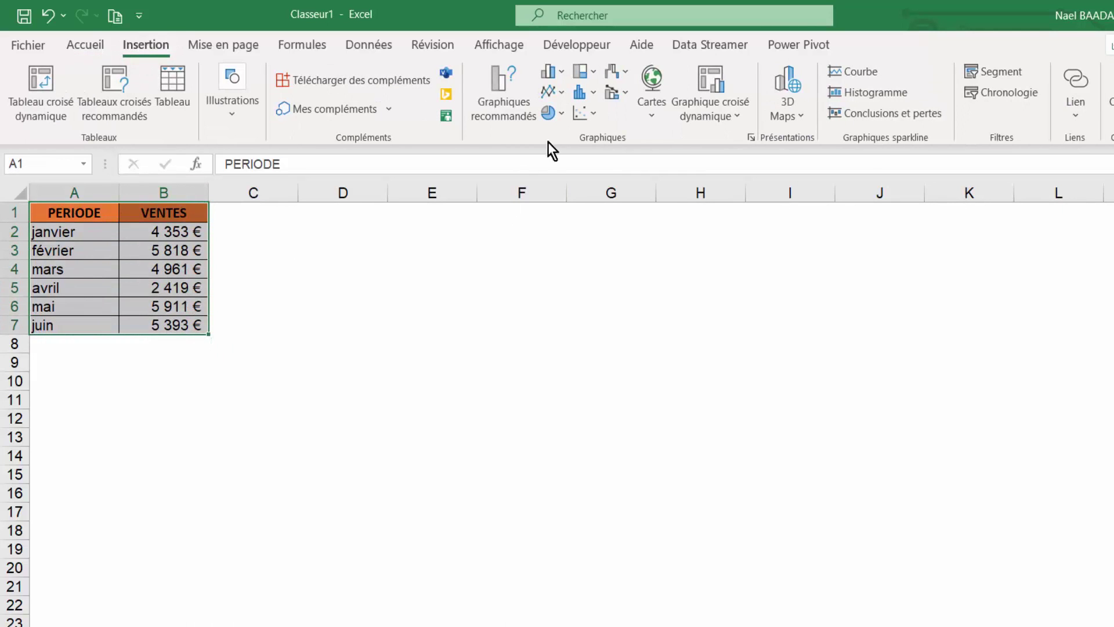
left_click(563, 74)
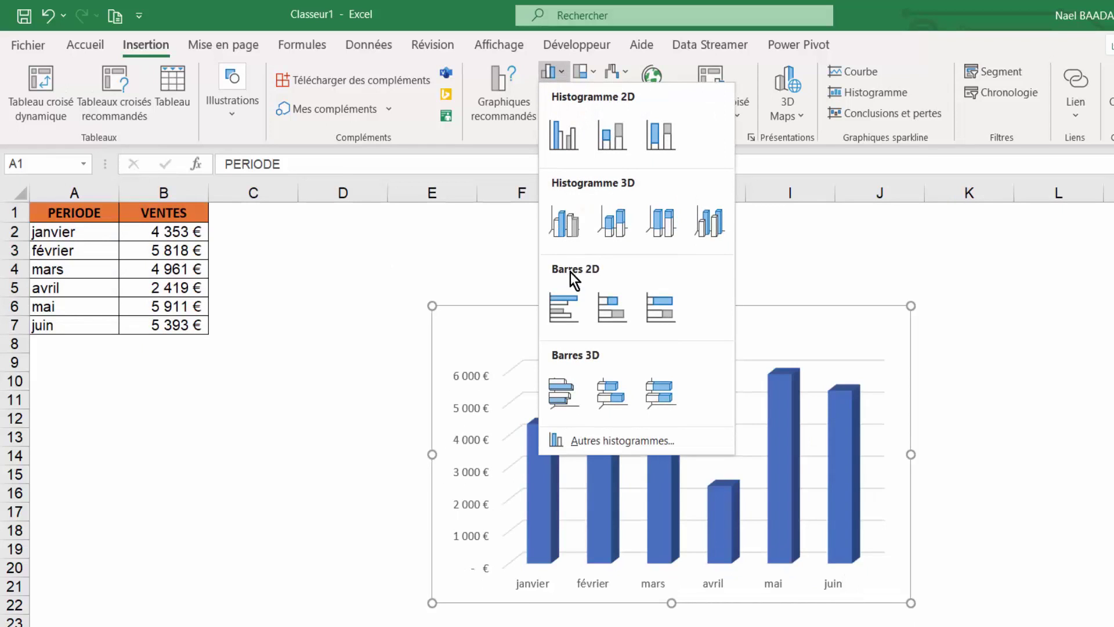
left_click(566, 306)
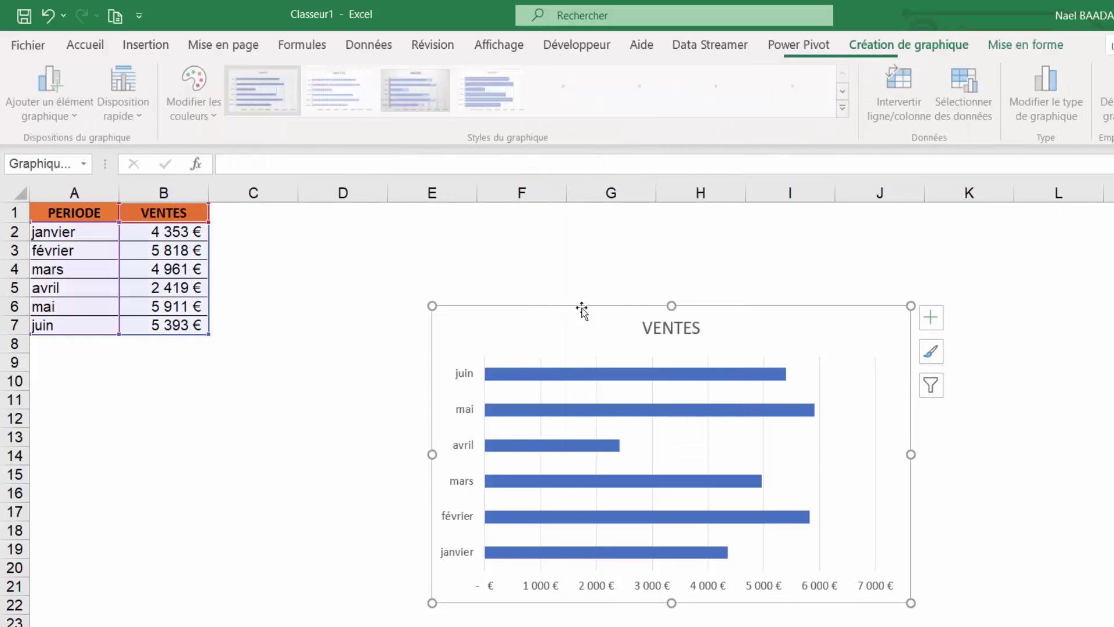
Step: Move the chart up-left, enlarge it, and apply chart Style 3
left_click_drag(590, 312, 465, 227)
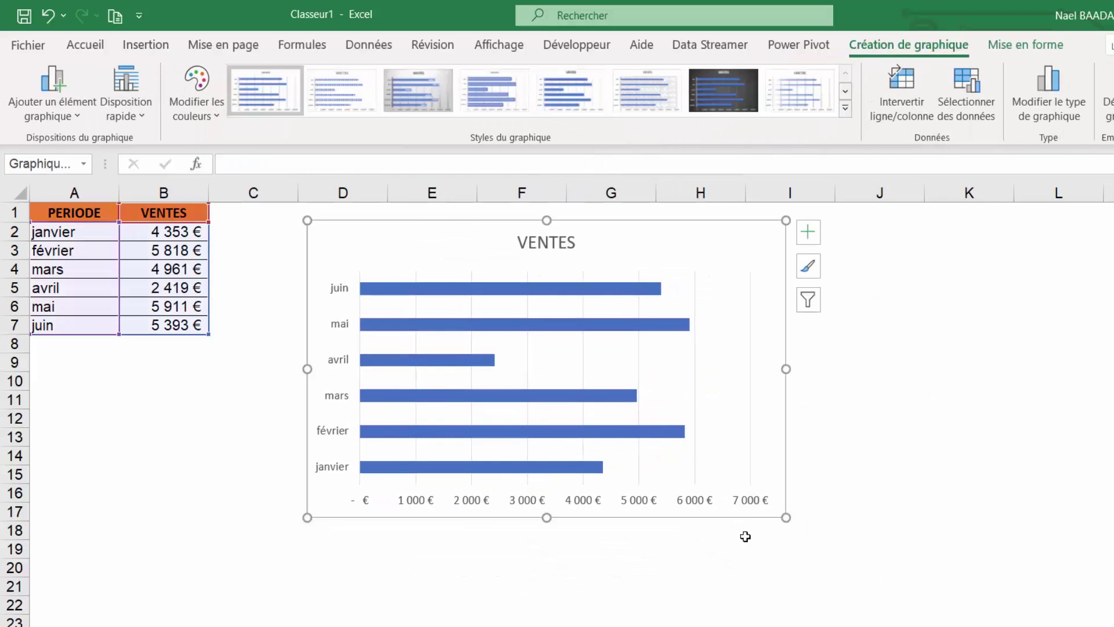
left_click_drag(786, 518, 888, 563)
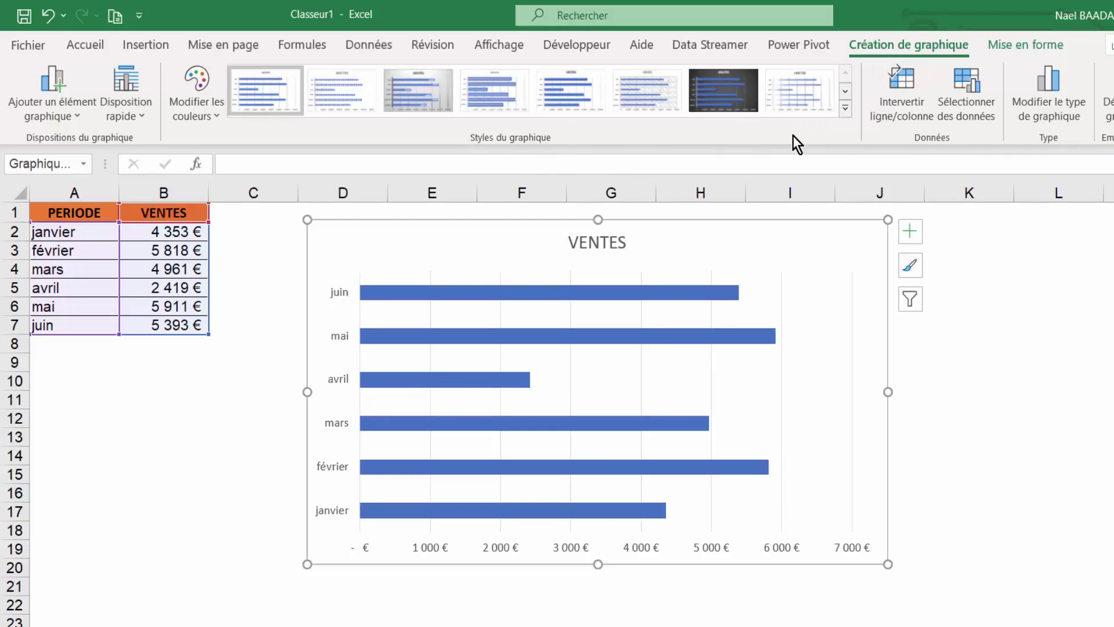
left_click(845, 109)
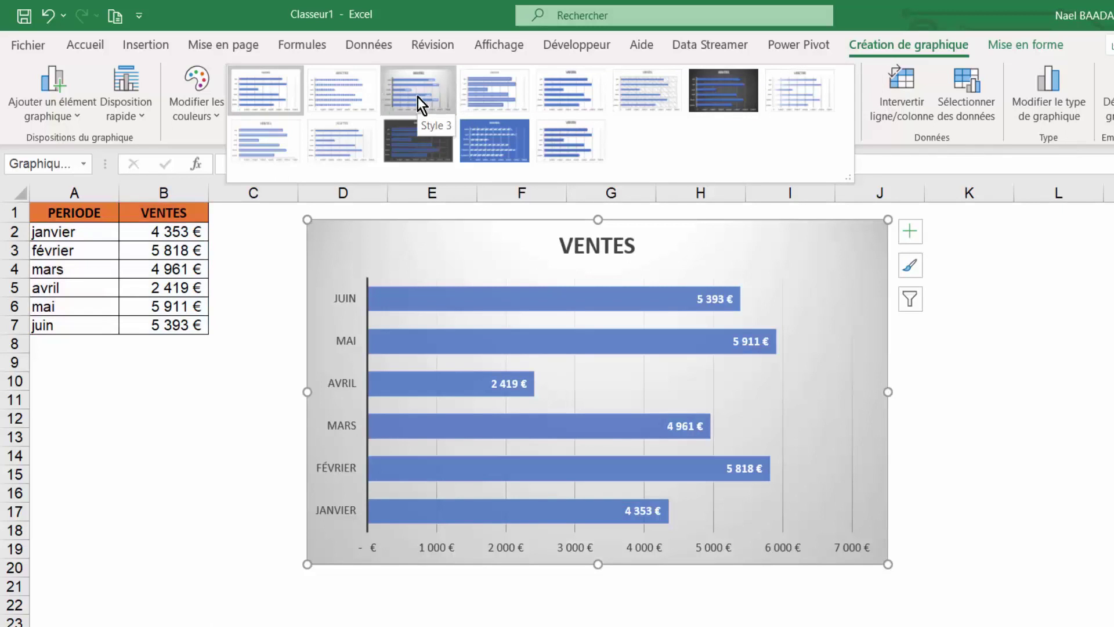
left_click(417, 96)
key("Escape")
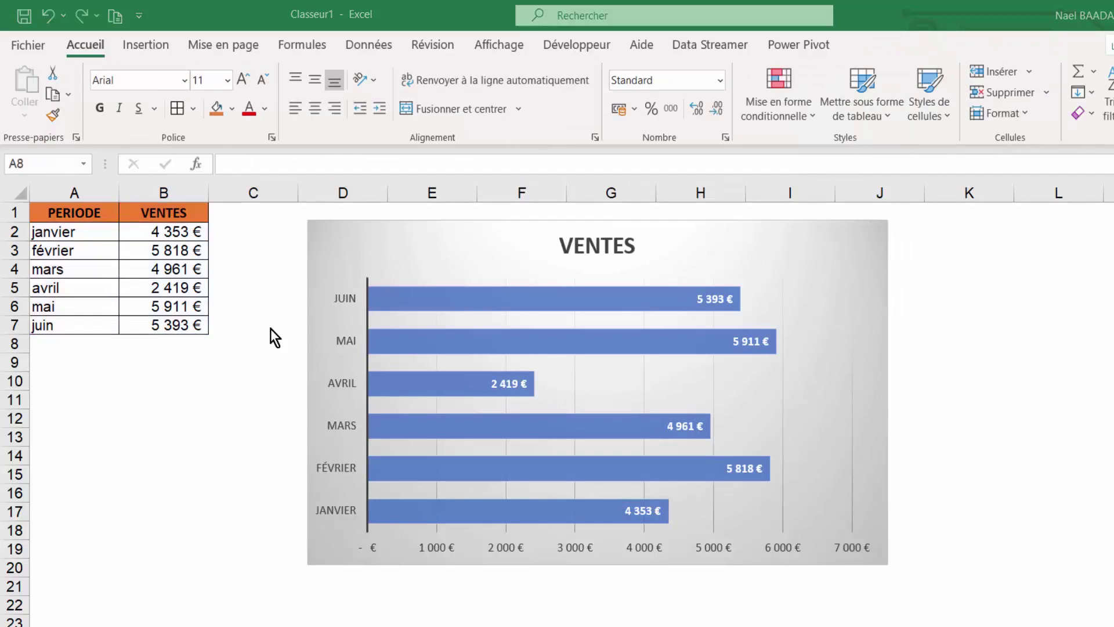
left_click(102, 348)
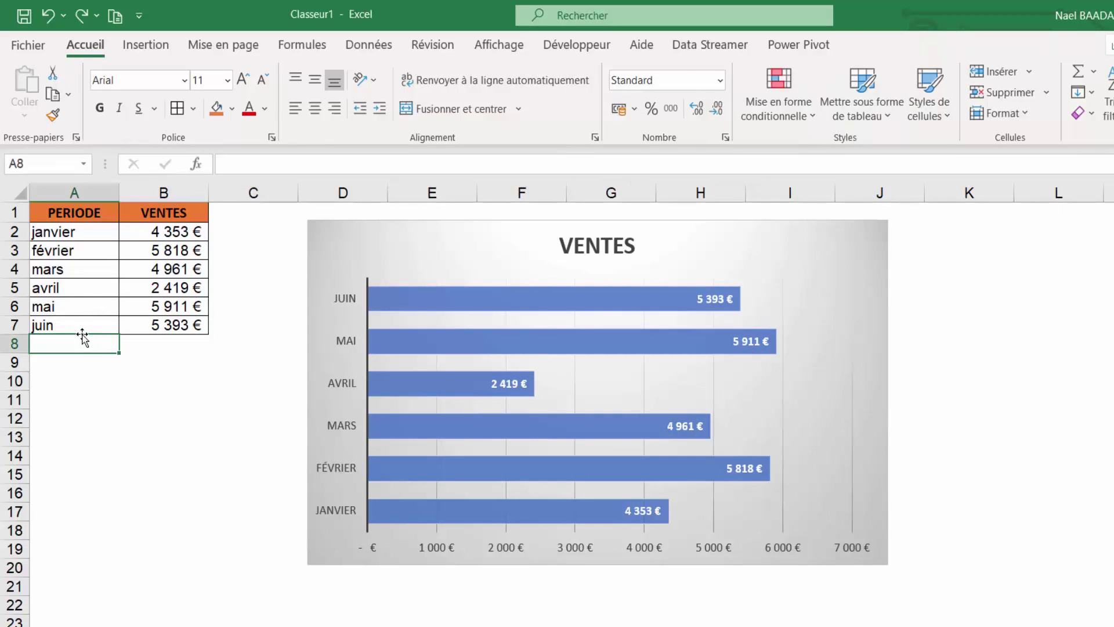
type("Juillet")
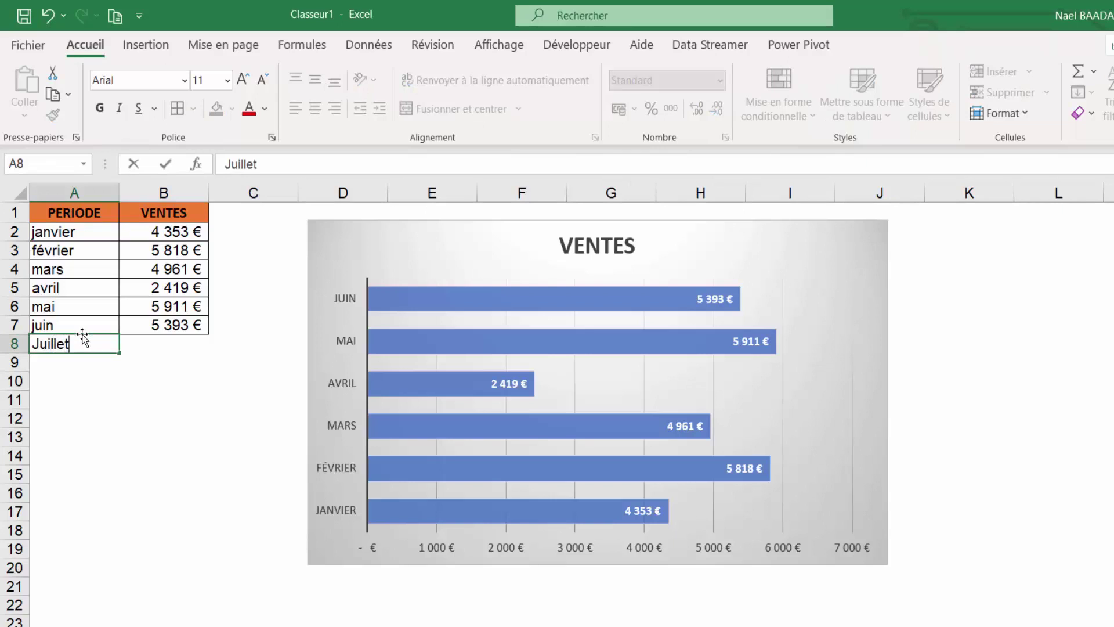
key("Tab")
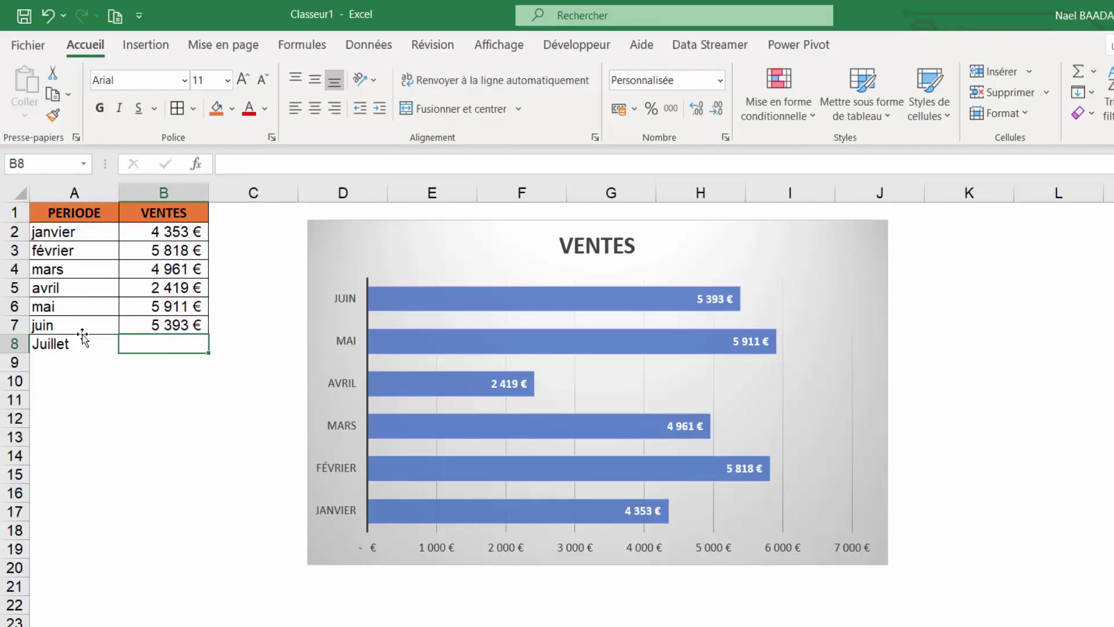
left_click(82, 338)
type("juil")
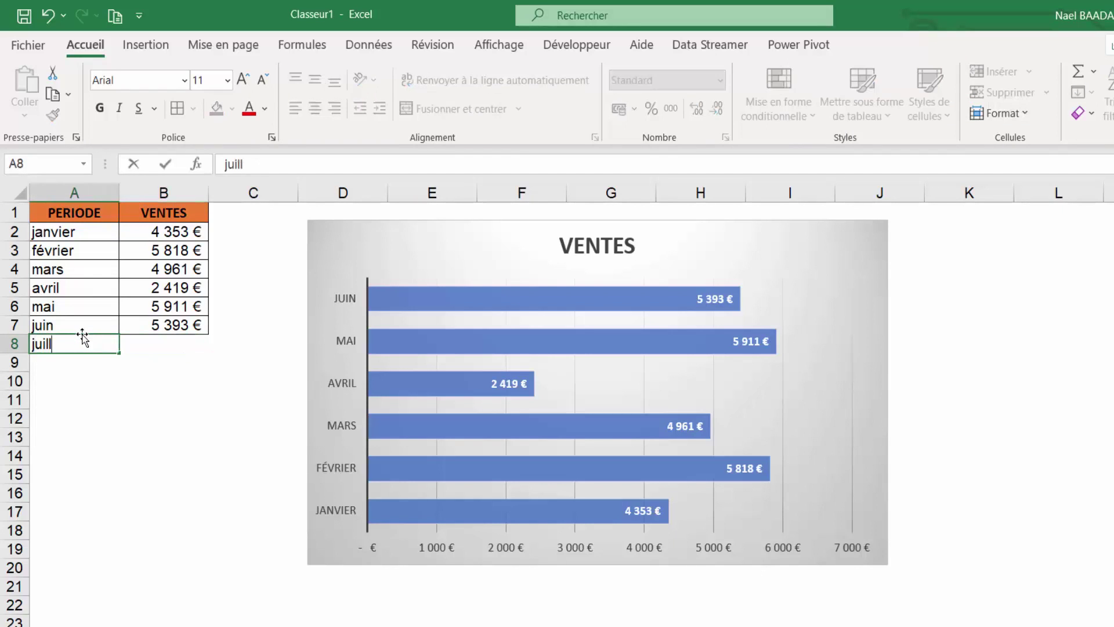
type("let")
key("Tab")
type("6")
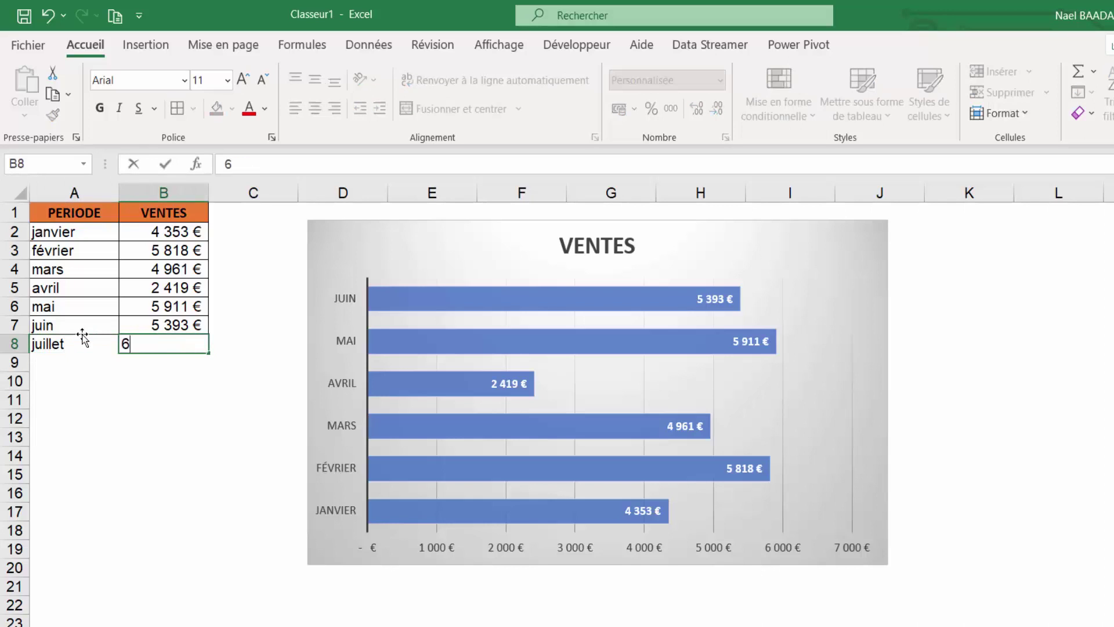
type("000")
key("Return")
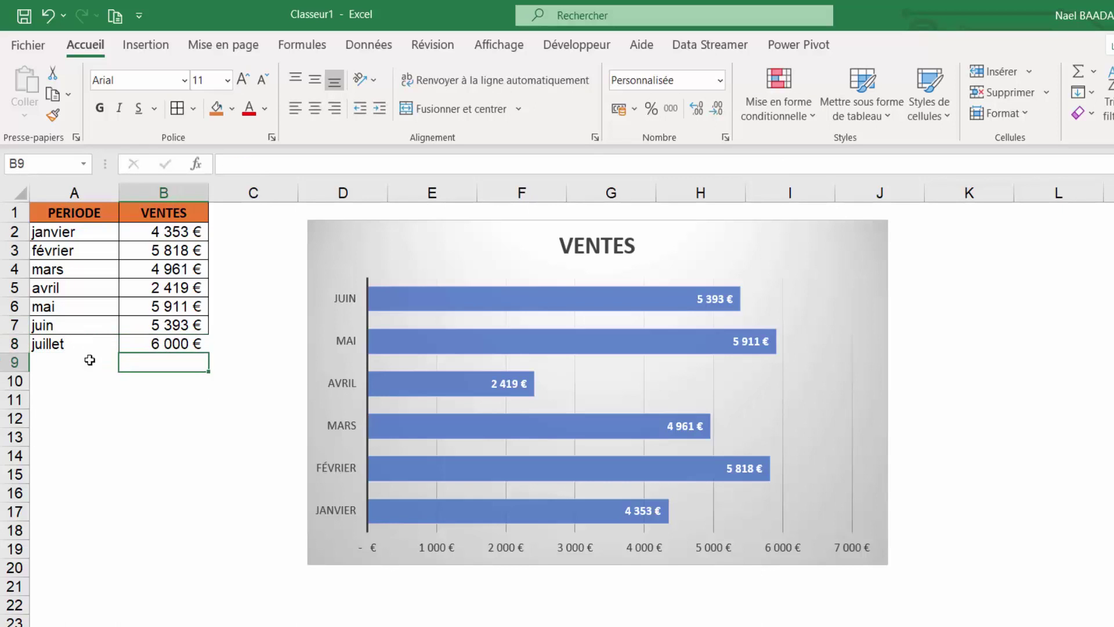
left_click(43, 348)
left_click(134, 343, "shift")
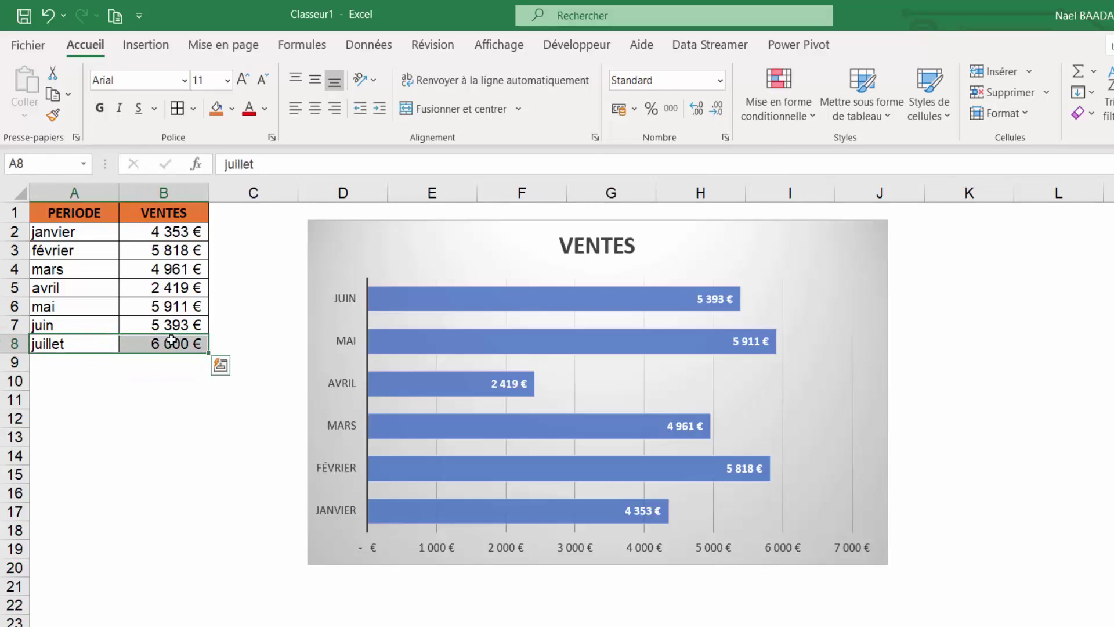
key("Delete")
left_click(93, 309)
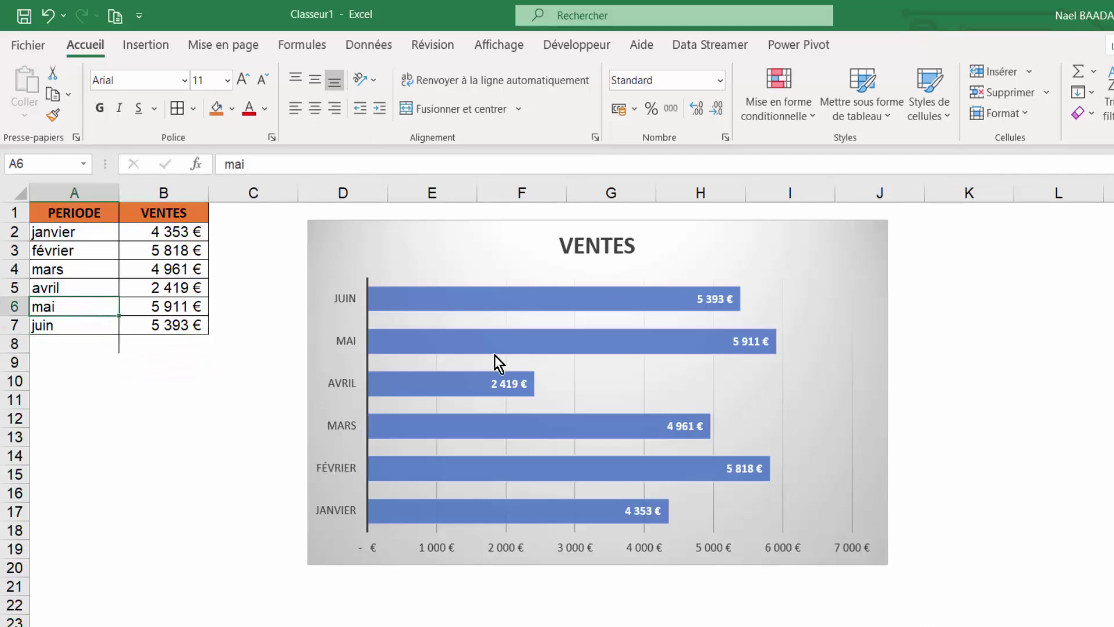
left_click(746, 230)
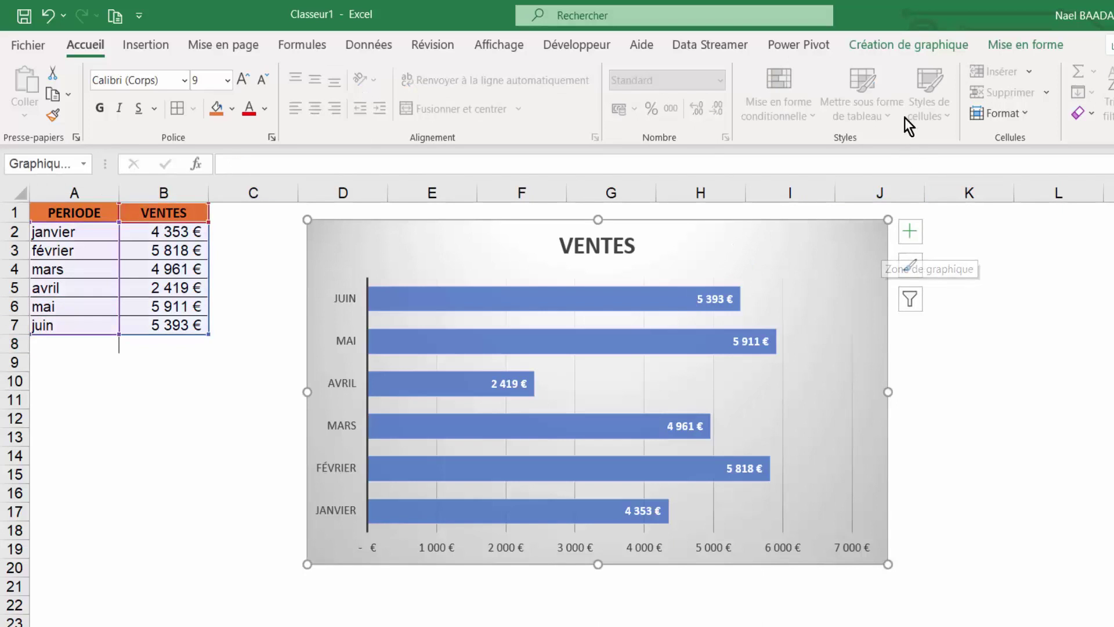
Step: Replace the chart's axis label range $A$2:$A$7 with the named range Periode
left_click(902, 45)
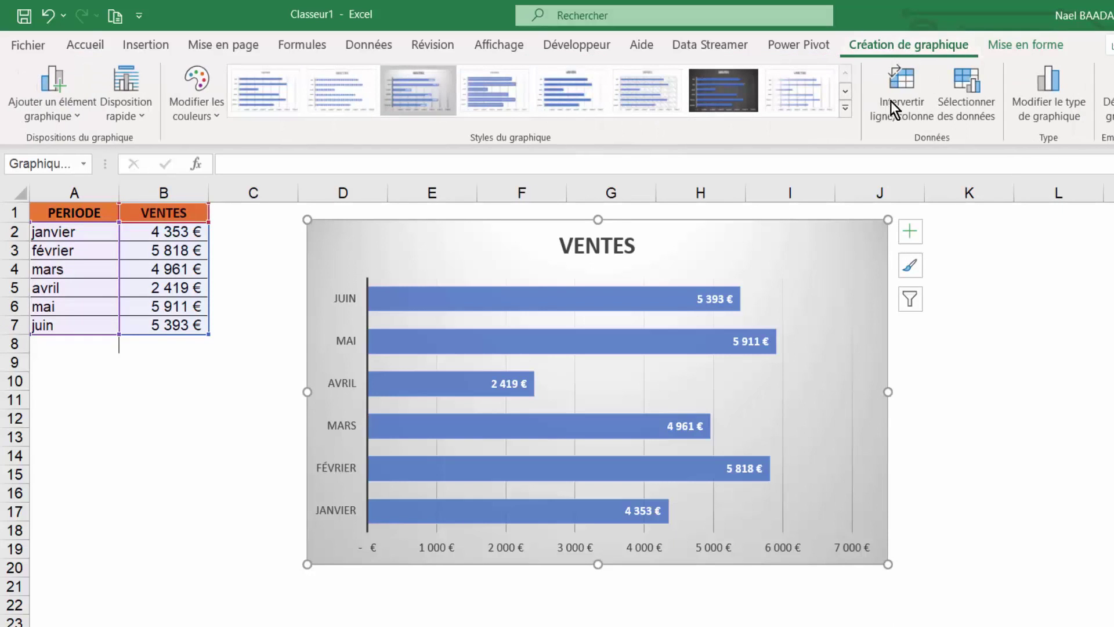
left_click(976, 88)
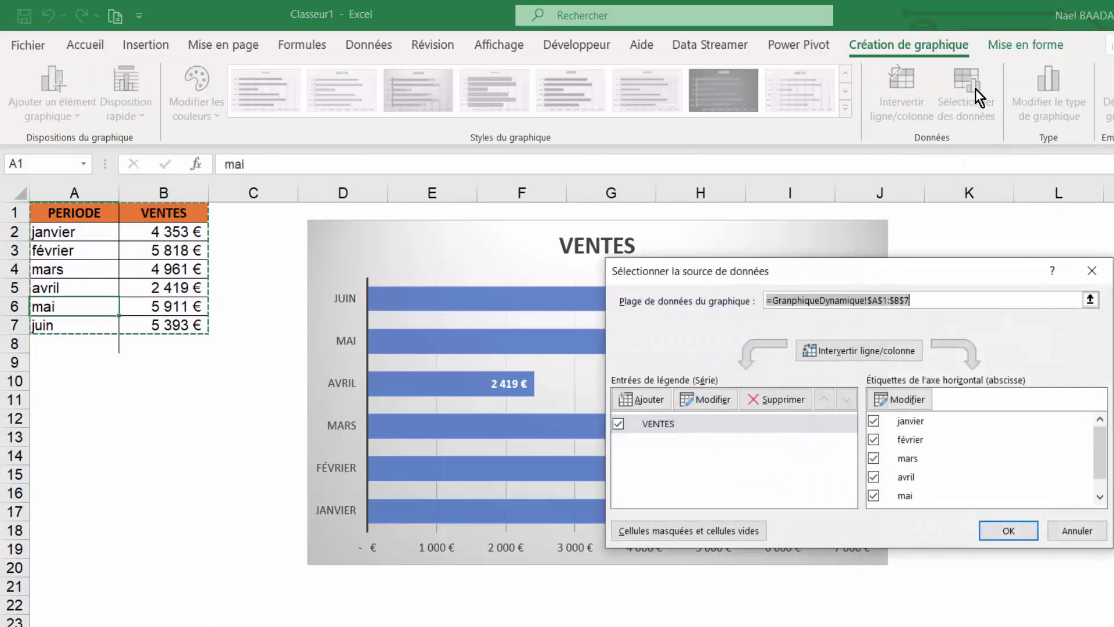
left_click_drag(939, 275, 948, 329)
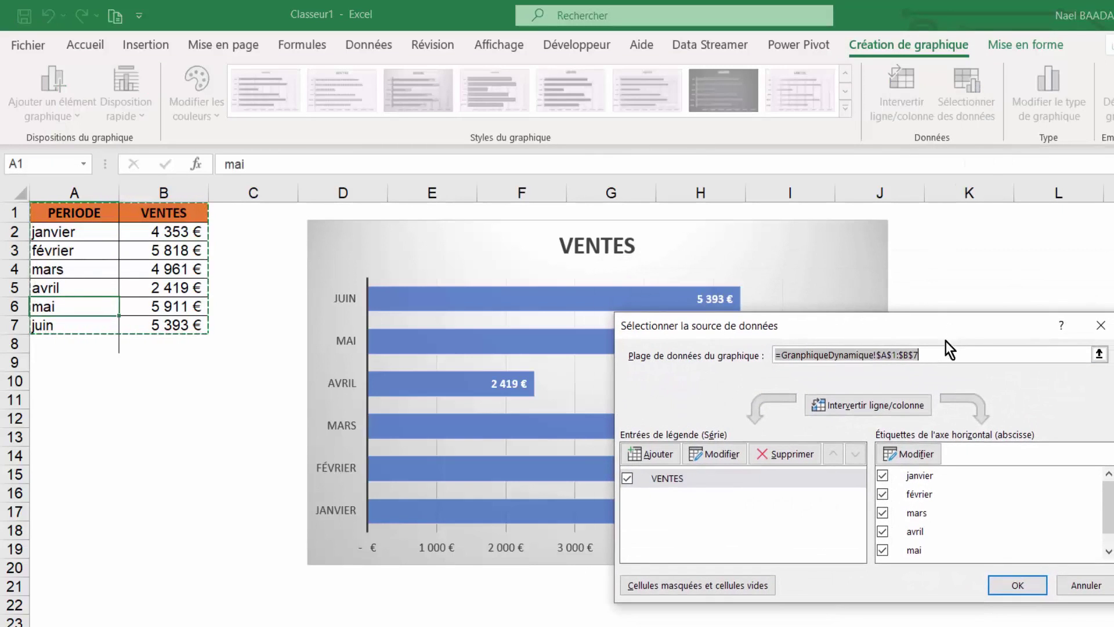
left_click(912, 455)
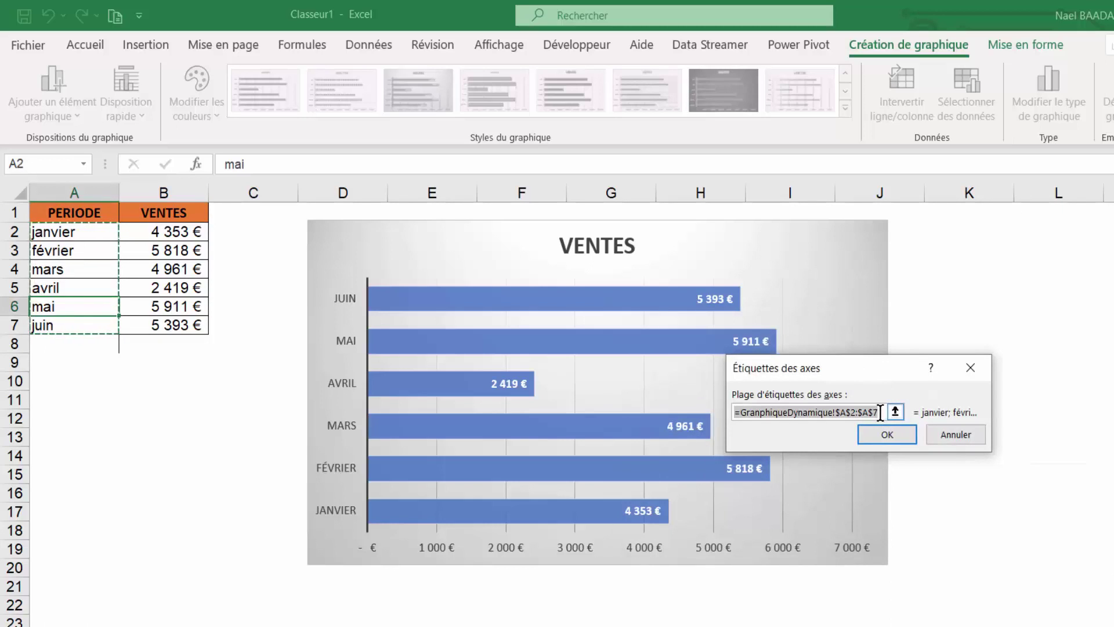
left_click(881, 414)
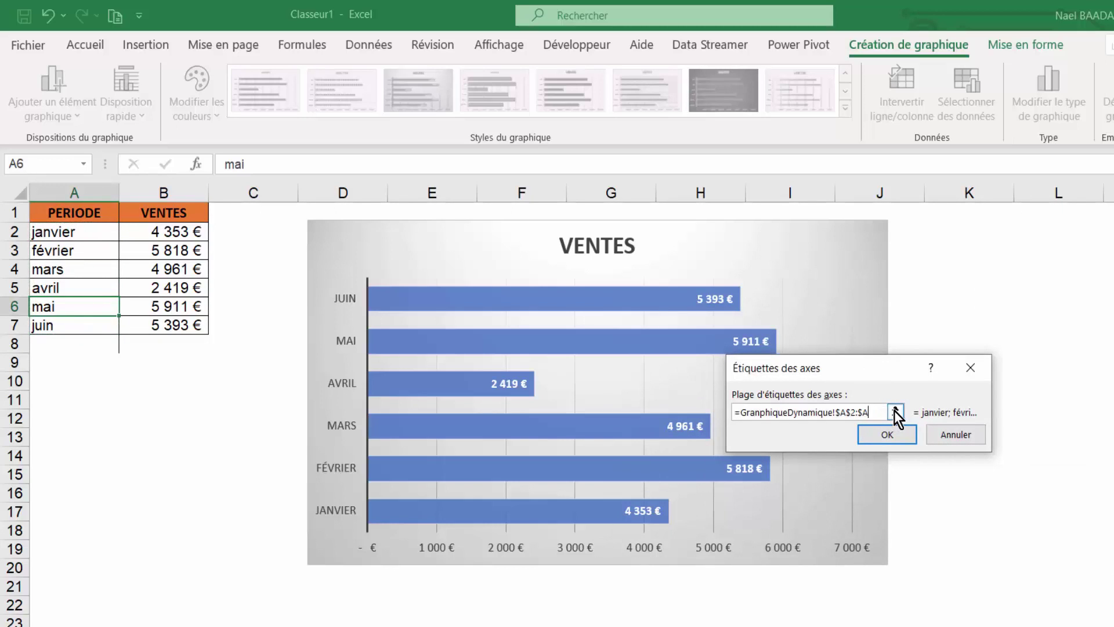
key("BackSpace")
key("BackSpace")
key("BackSpace")
key("BackSpace")
key("BackSpace")
key("BackSpace")
key("BackSpace")
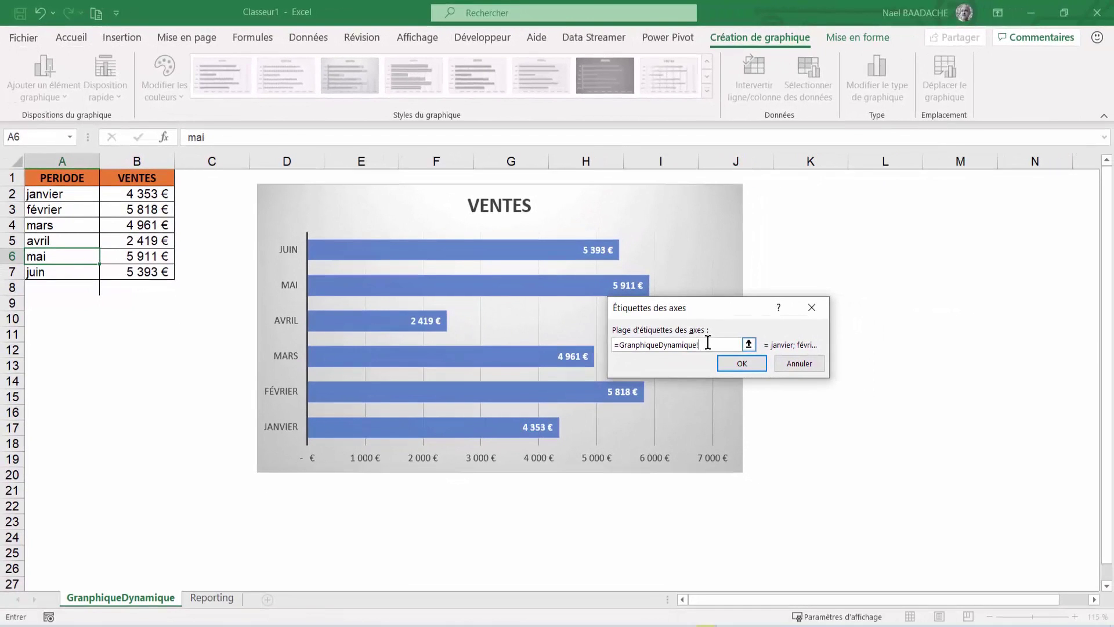
key("F3")
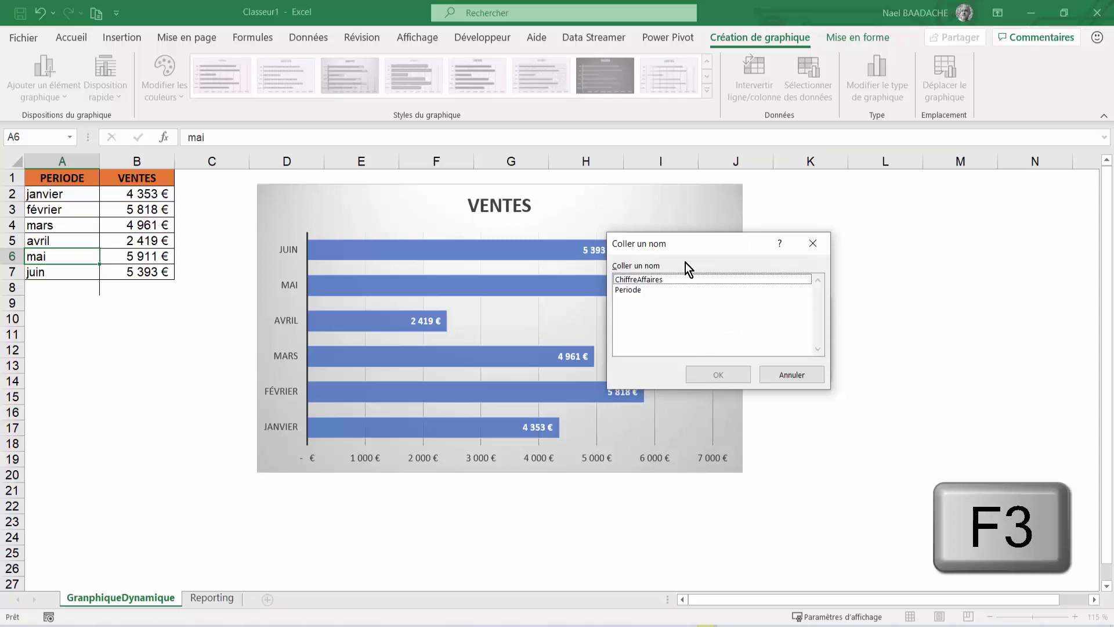
left_click_drag(687, 244, 357, 259)
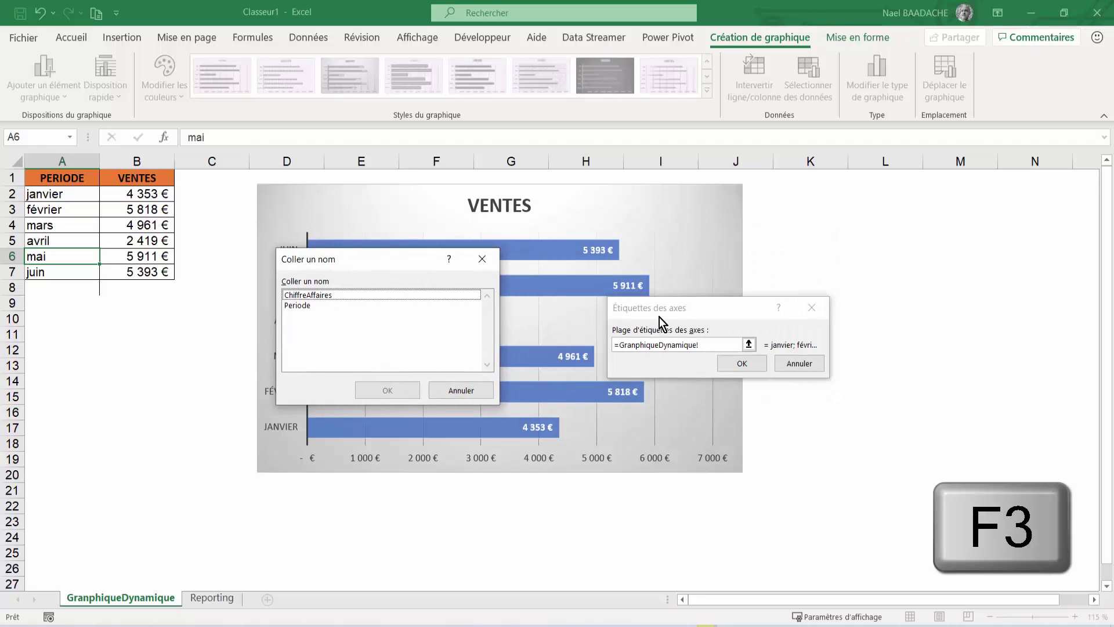
left_click(299, 305)
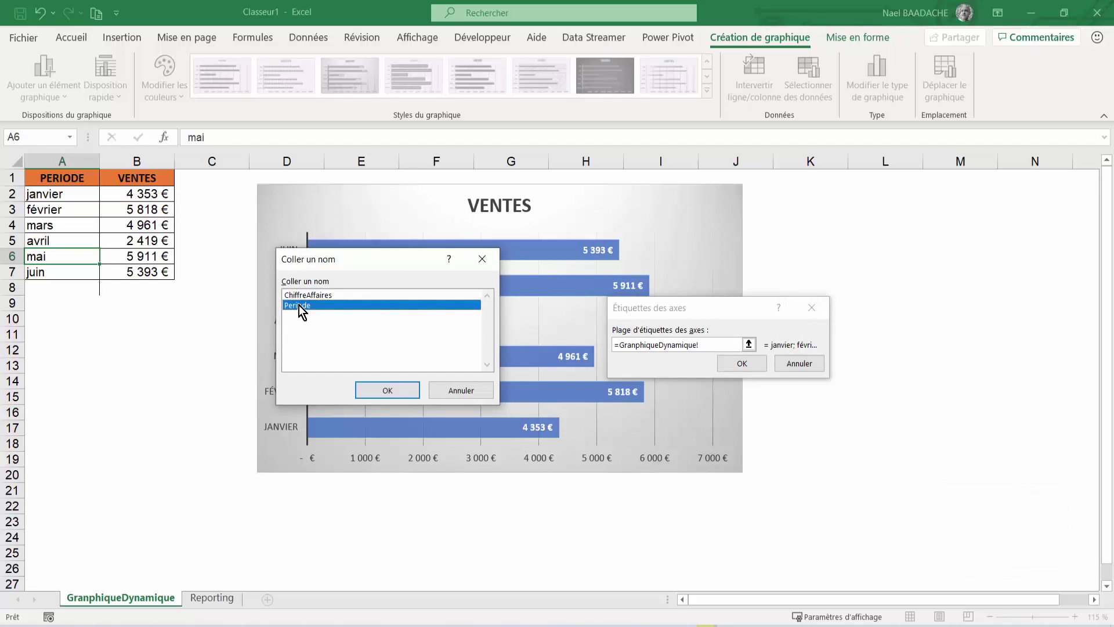
left_click(388, 391)
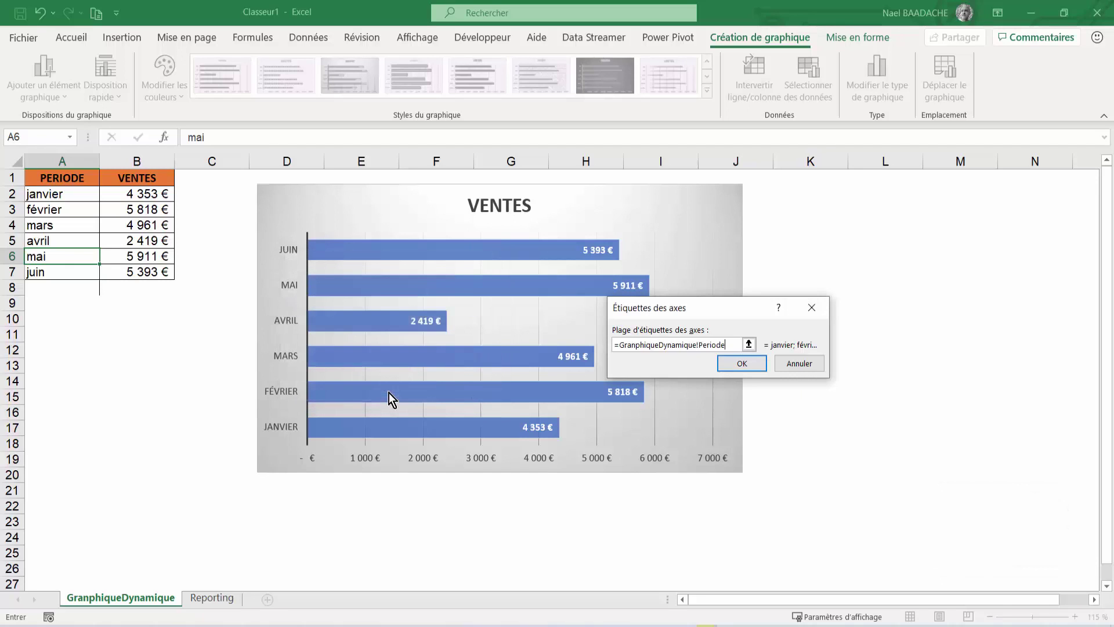
left_click(742, 364)
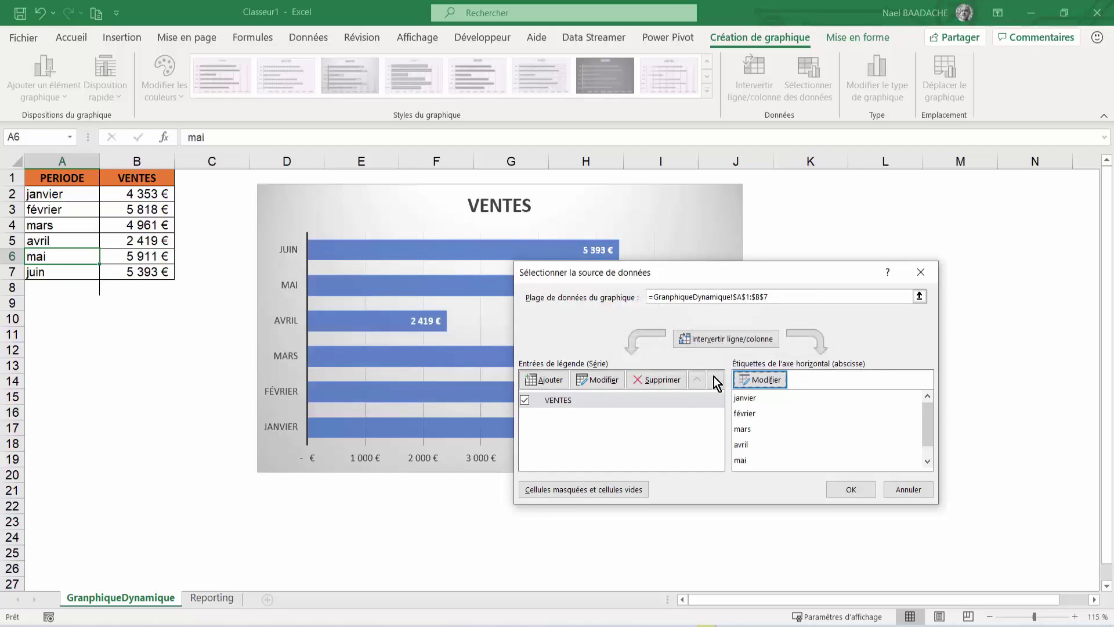
Step: Replace the VENTES series values $B$2:$B$7 with the named range ChiffreAffaires
left_click(552, 402)
left_click(602, 382)
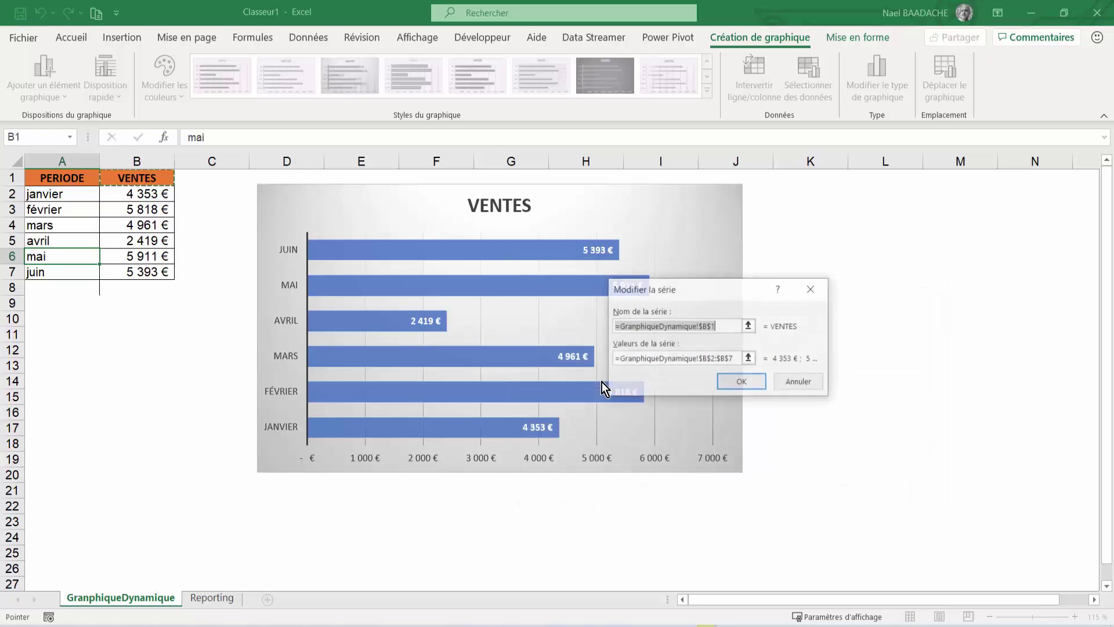
left_click(740, 358)
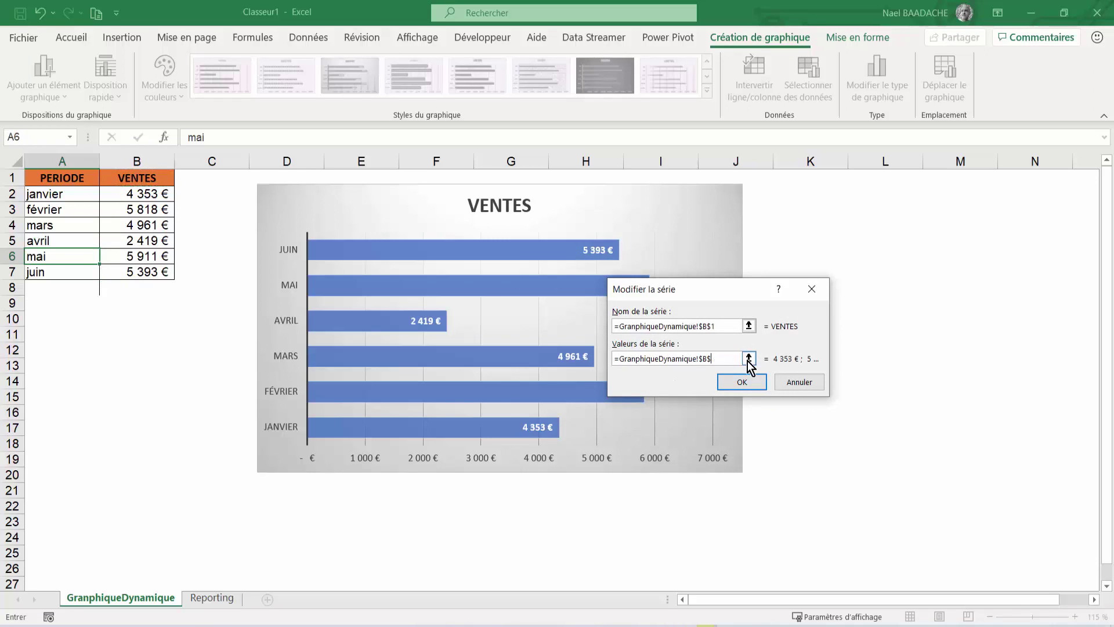
key("BackSpace")
key("BackSpace")
key("BackSpace")
key("F3")
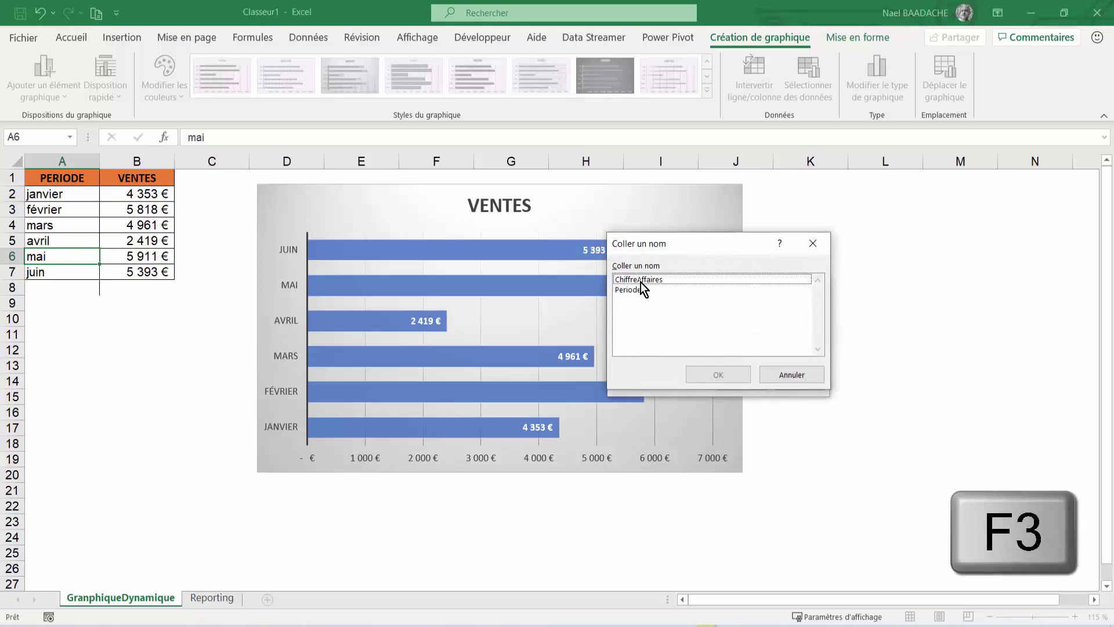
left_click(639, 280)
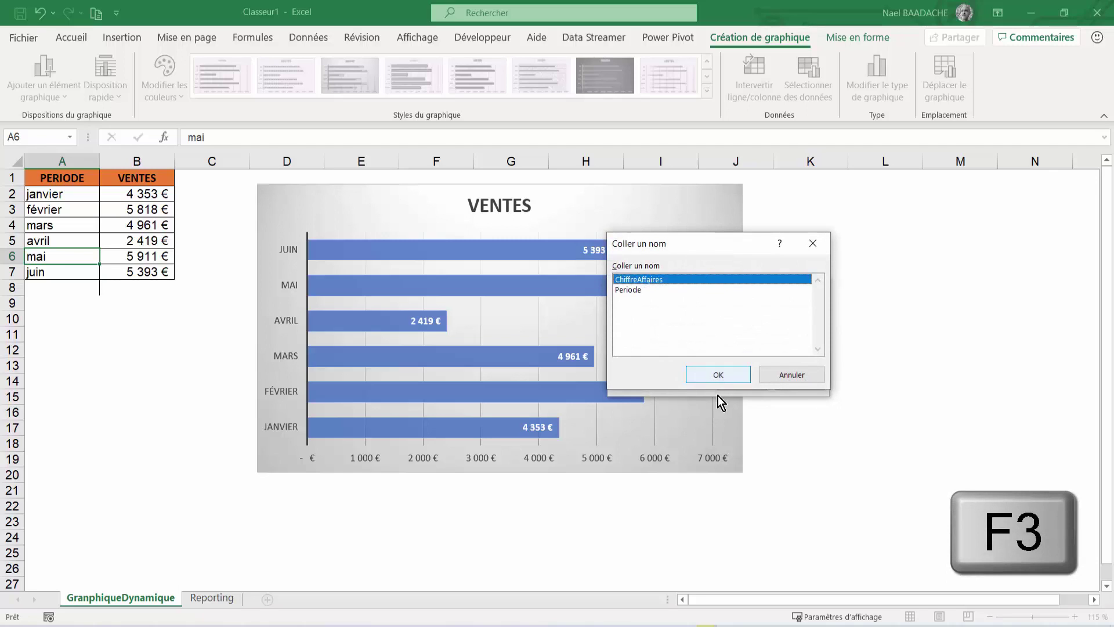
left_click(717, 369)
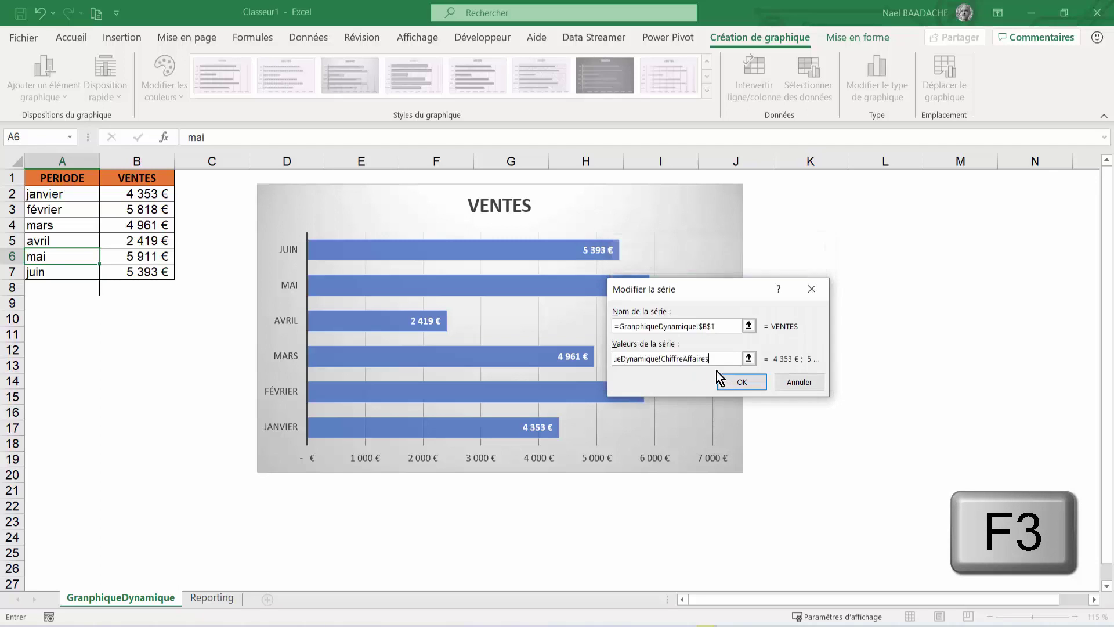
left_click(743, 386)
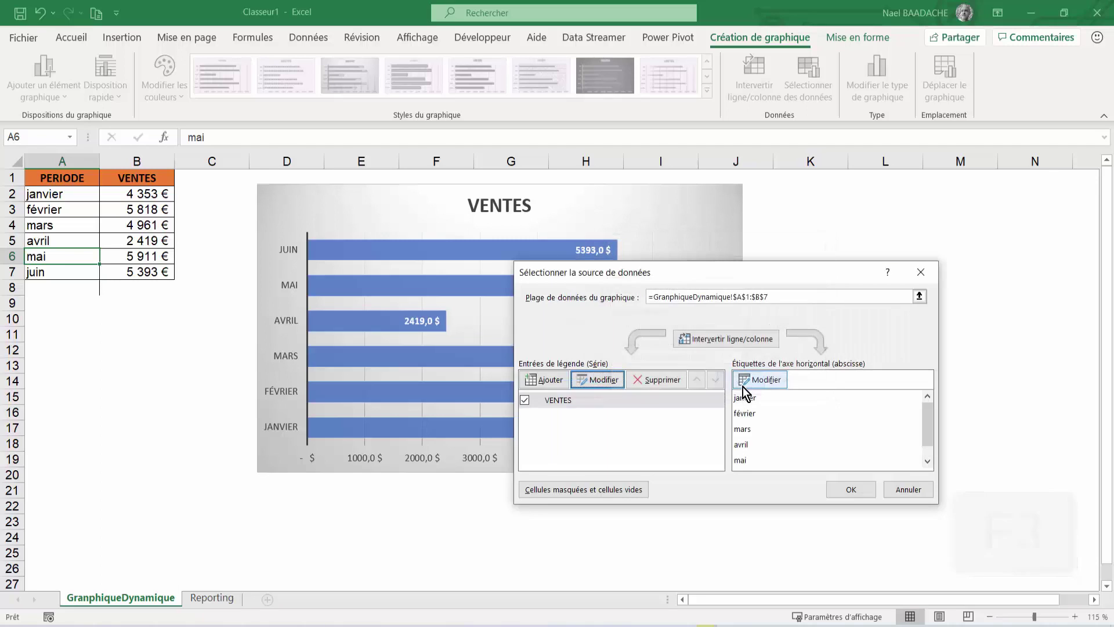
left_click(851, 491)
Step: Enter juillet with sales of 6000 in row 8
left_click(72, 290)
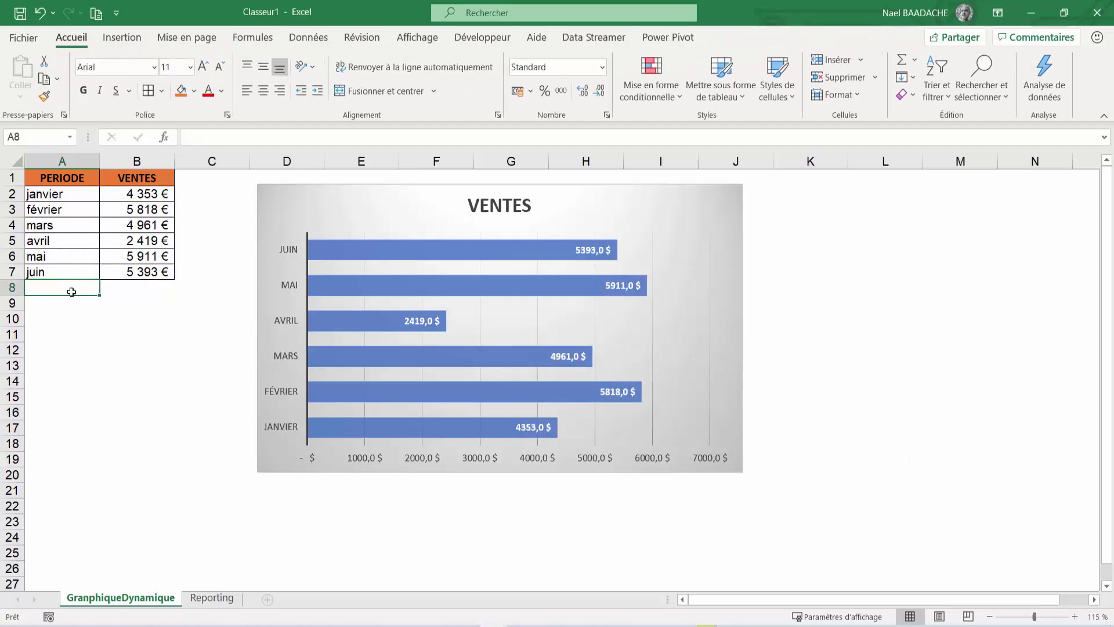
type("Juill")
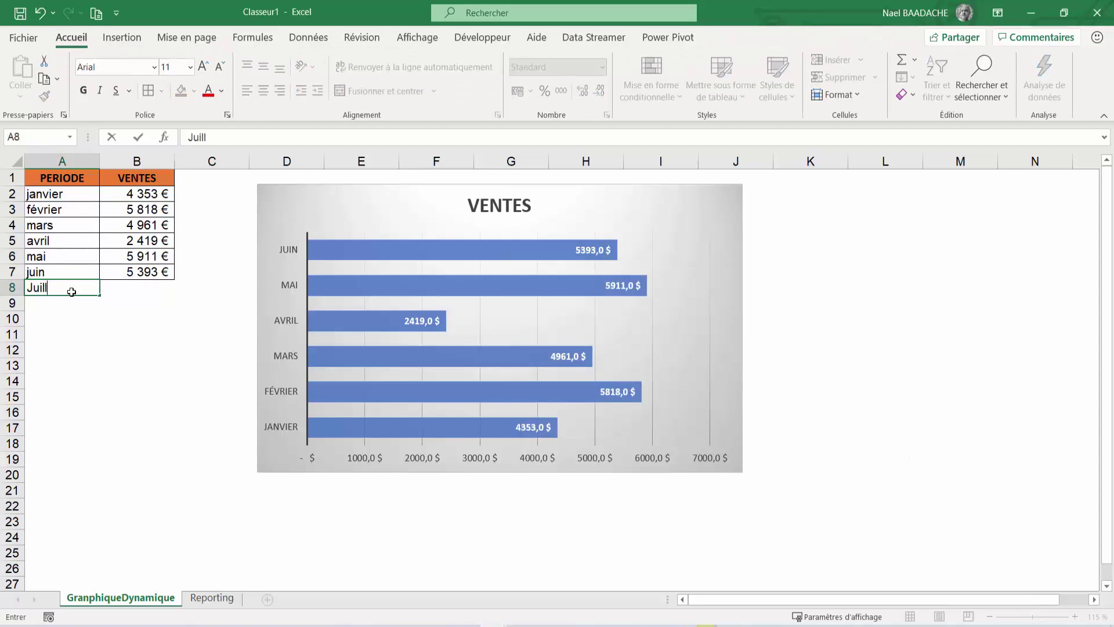
key("BackSpace")
key("BackSpace")
key("BackSpace")
type("Juin")
key("BackSpace")
key("BackSpace")
key("BackSpace")
key("BackSpace")
type("uillet")
key("Tab")
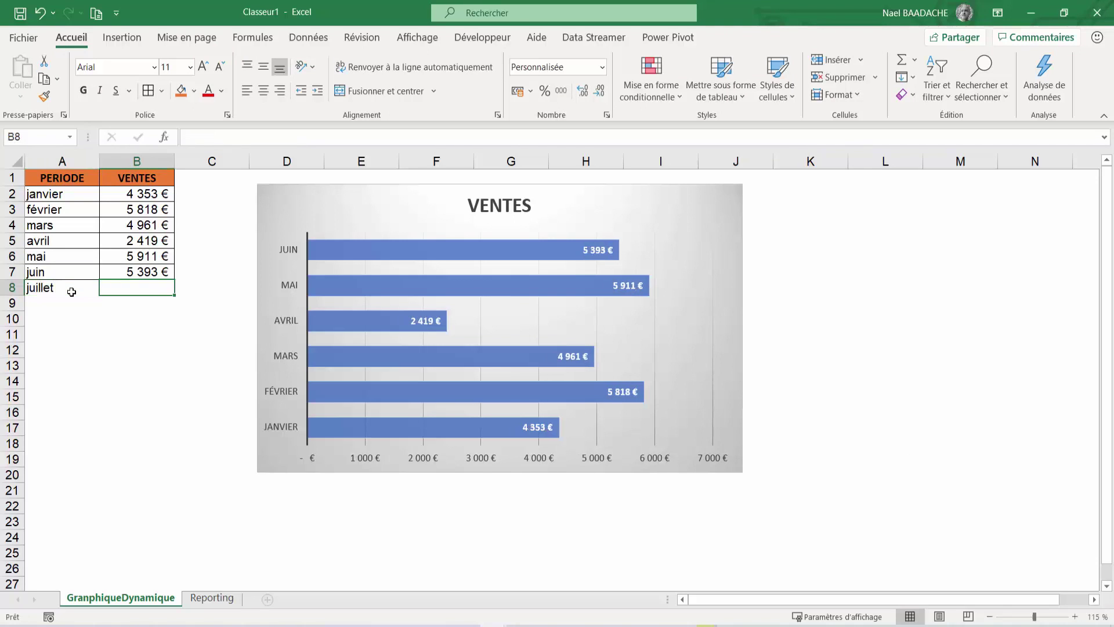
type("6000")
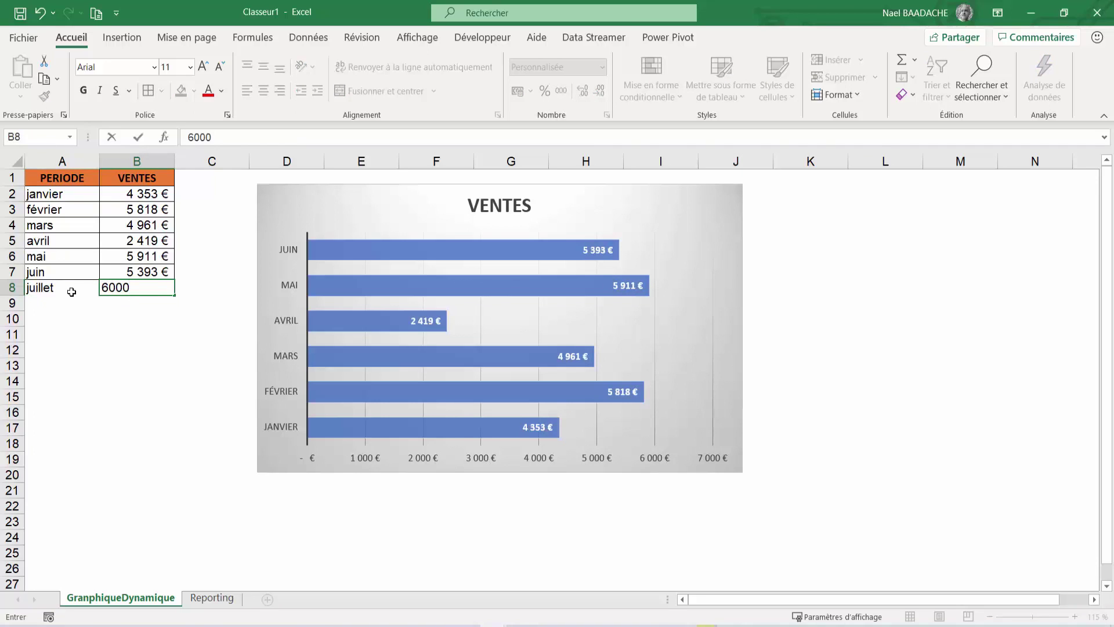
key("Return")
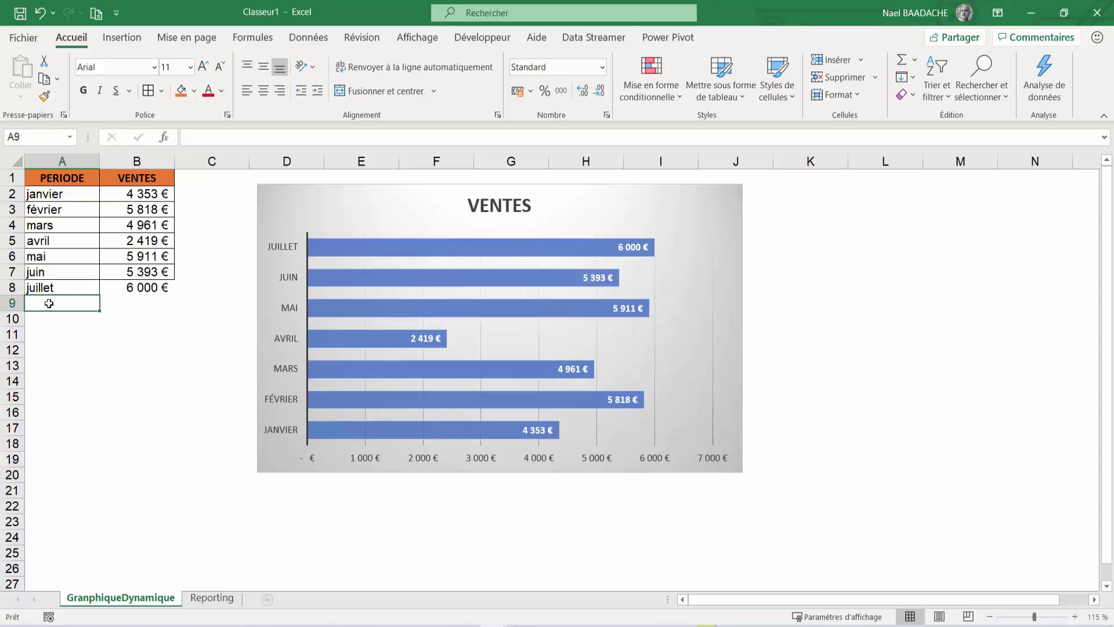
Step: Enter aout with sales of 7000 in row 9
type("aout")
key("Tab")
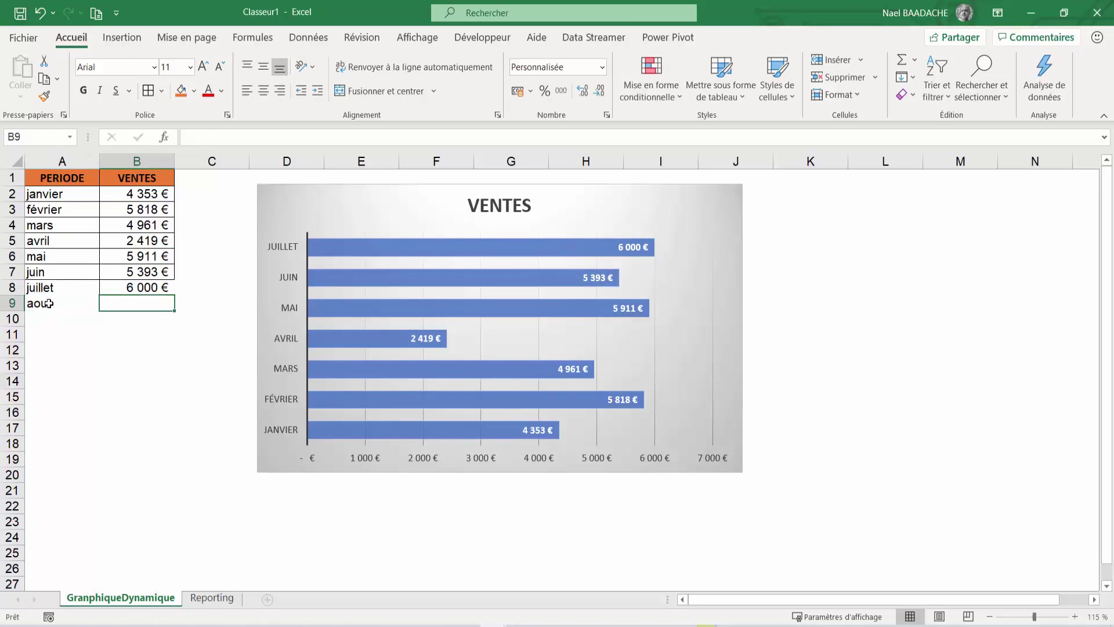
type("7000")
key("Return")
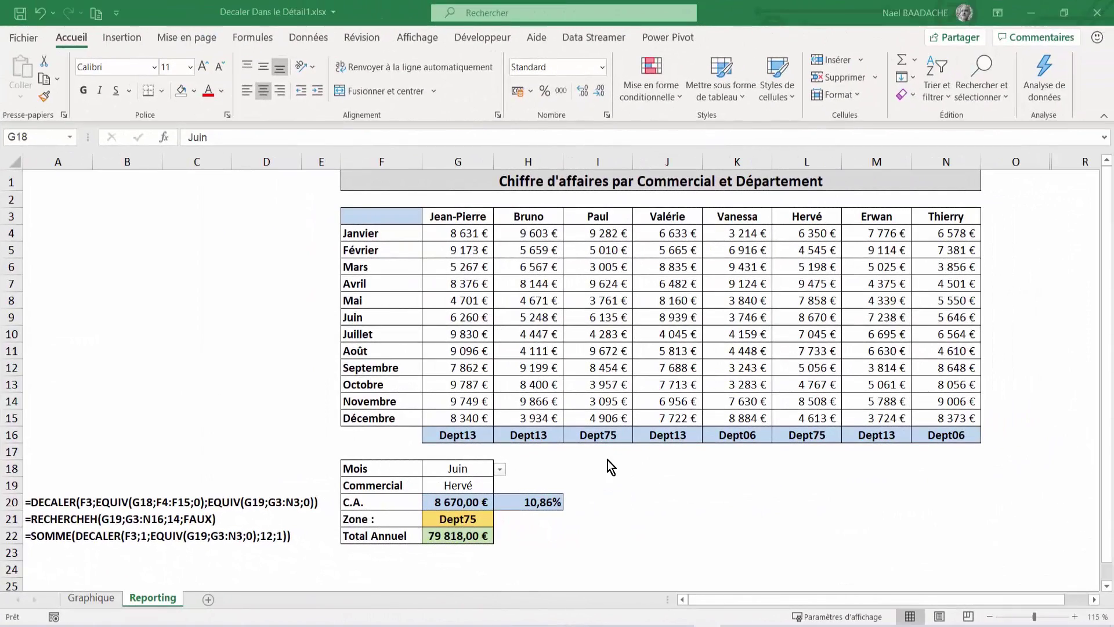
Step: Review the C.A. formula and confirm Juin and Hervé in the Mois and Commercial lists
left_click(453, 502)
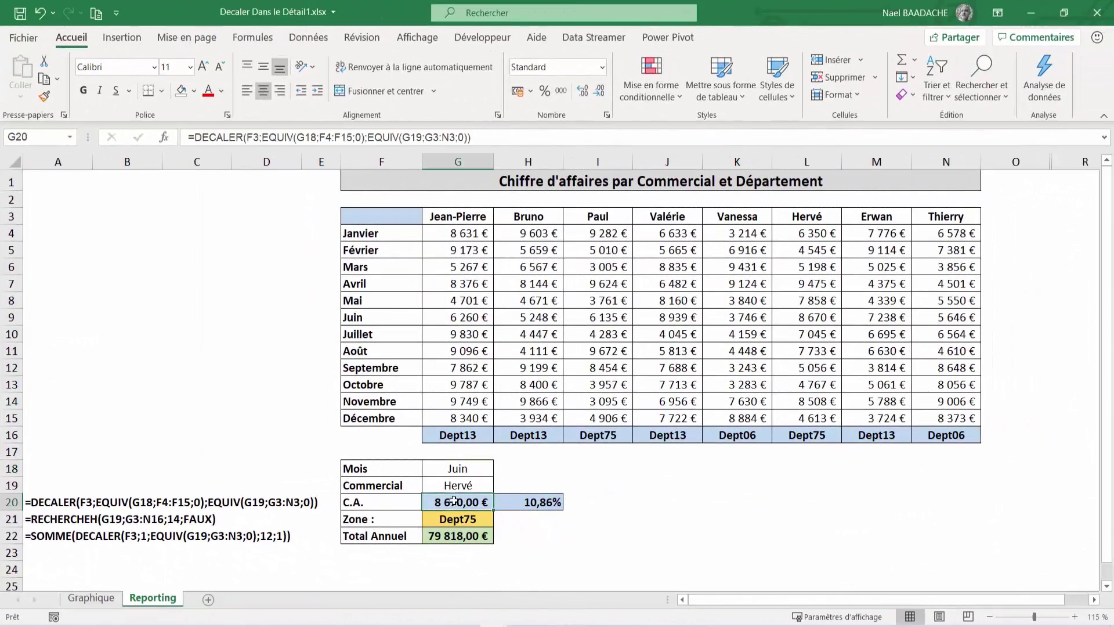
left_click(456, 486)
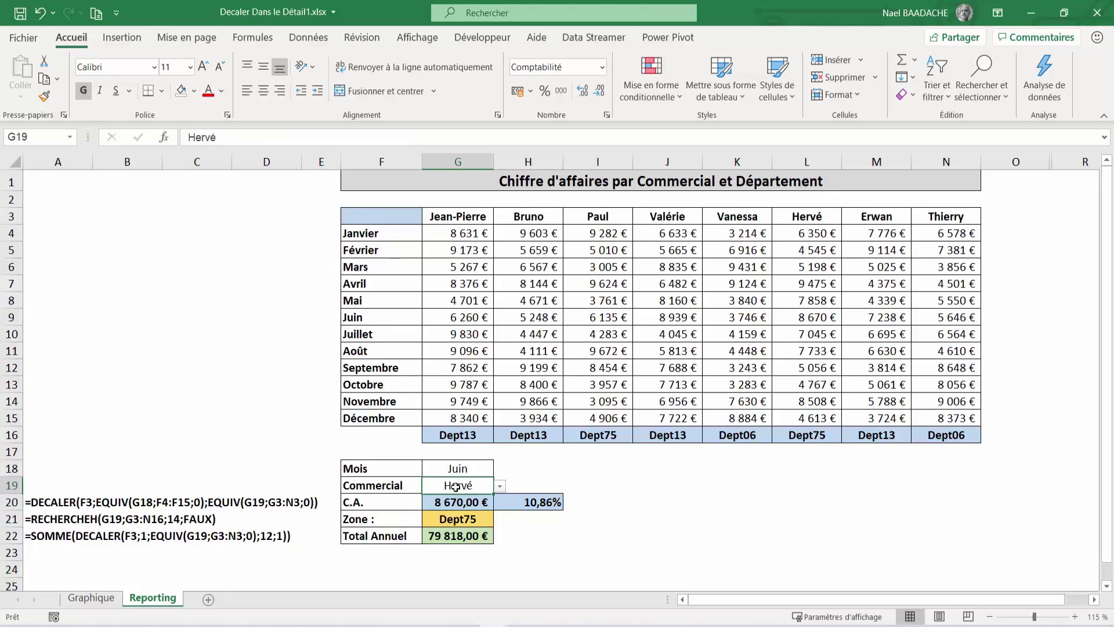
left_click(500, 487)
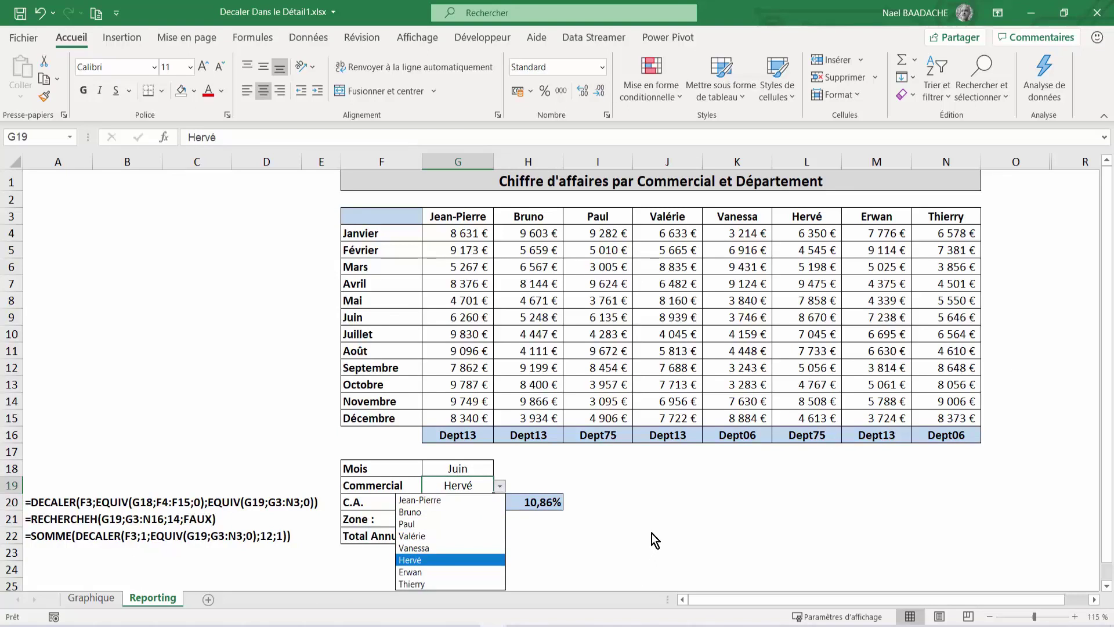
key("Escape")
left_click(469, 470)
left_click(501, 470)
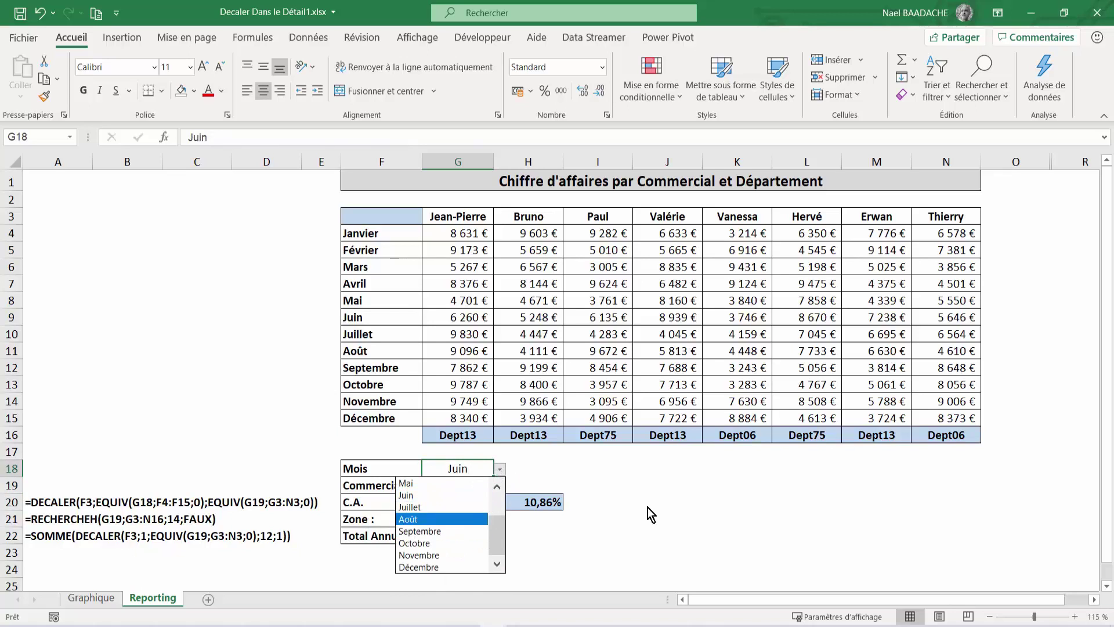
key("Escape")
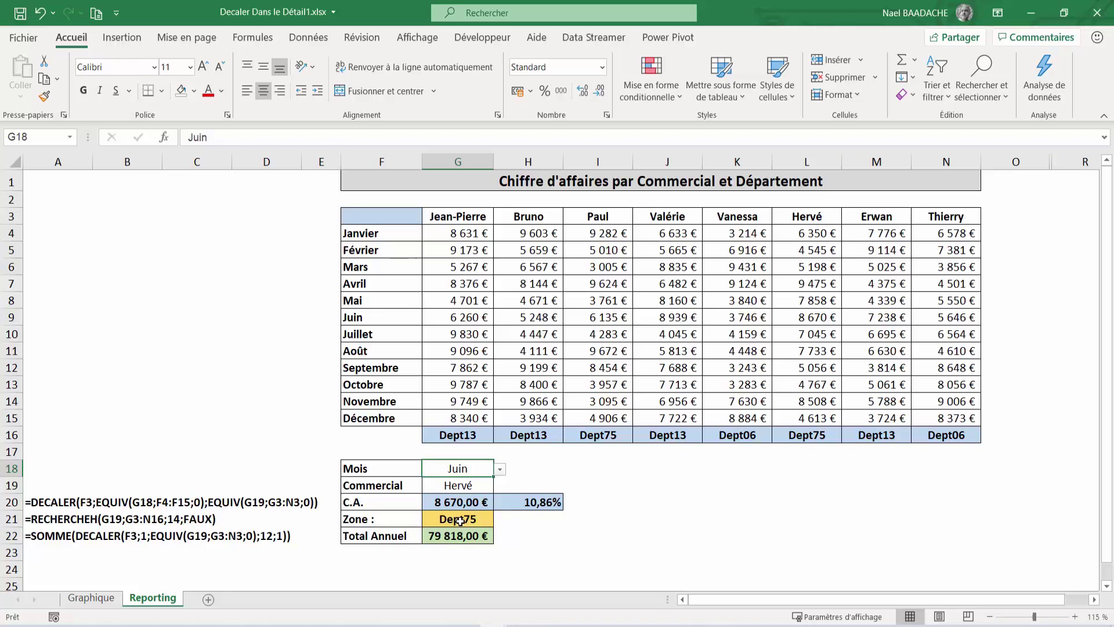
Step: Check the Zone formula in G21 against Hervé's column in the table
left_click(460, 520)
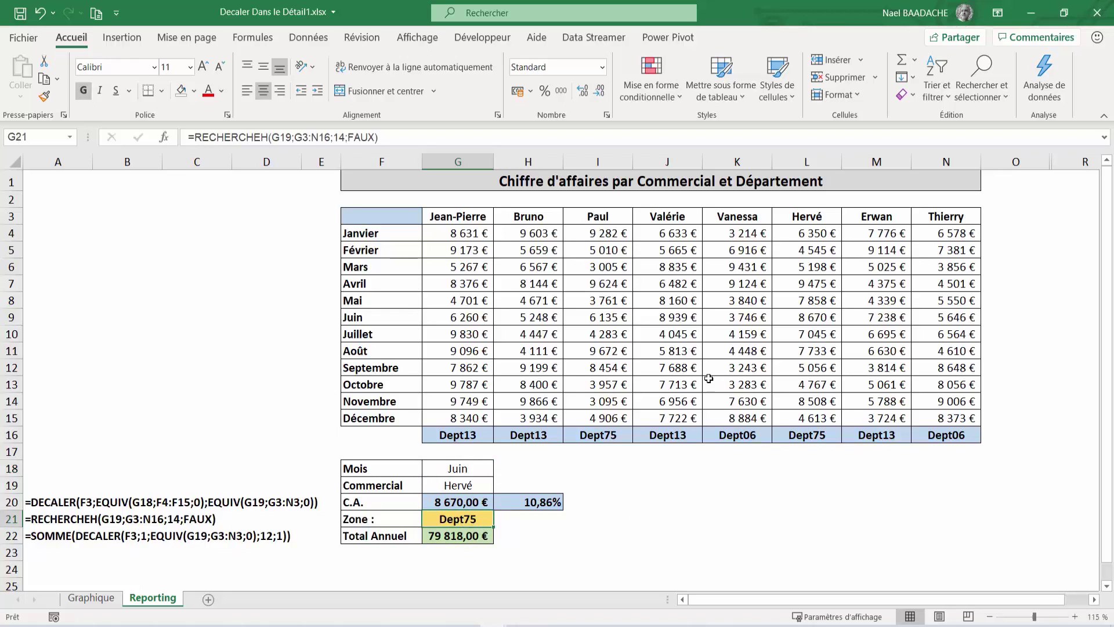
left_click(466, 486)
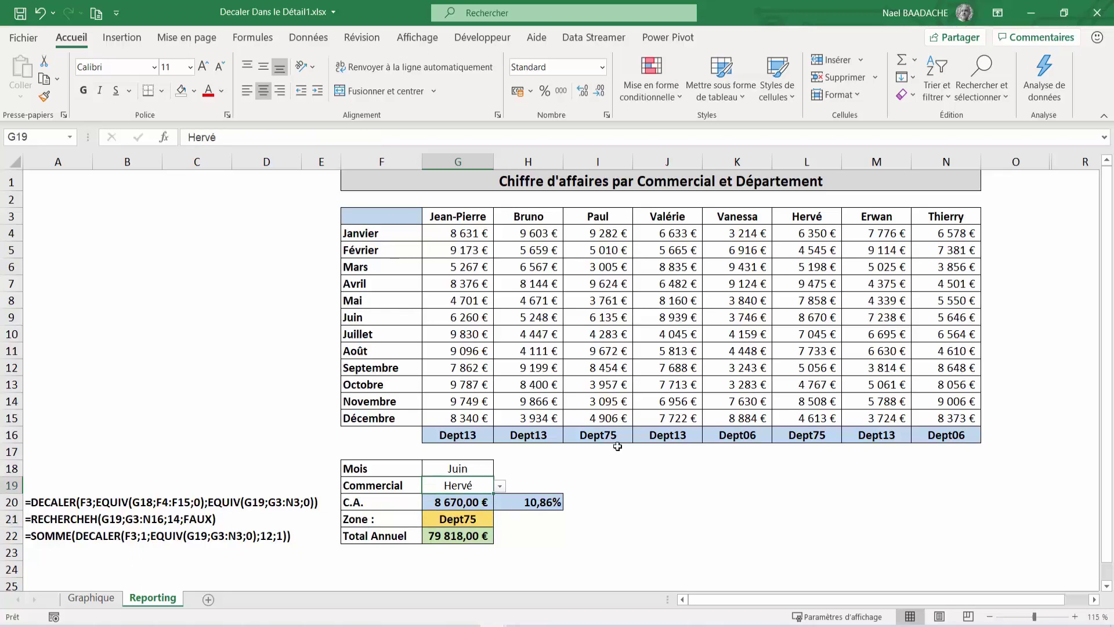
left_click(814, 220)
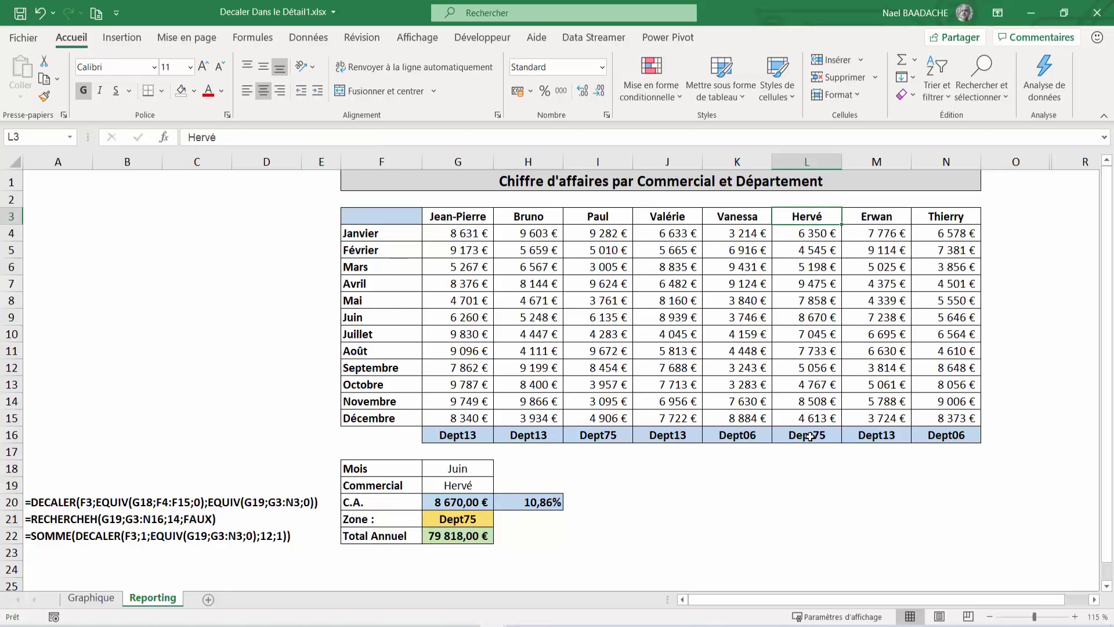
Step: Switch the report's commercial from Hervé to Jean-Pierre
left_click(811, 438)
left_click(457, 464)
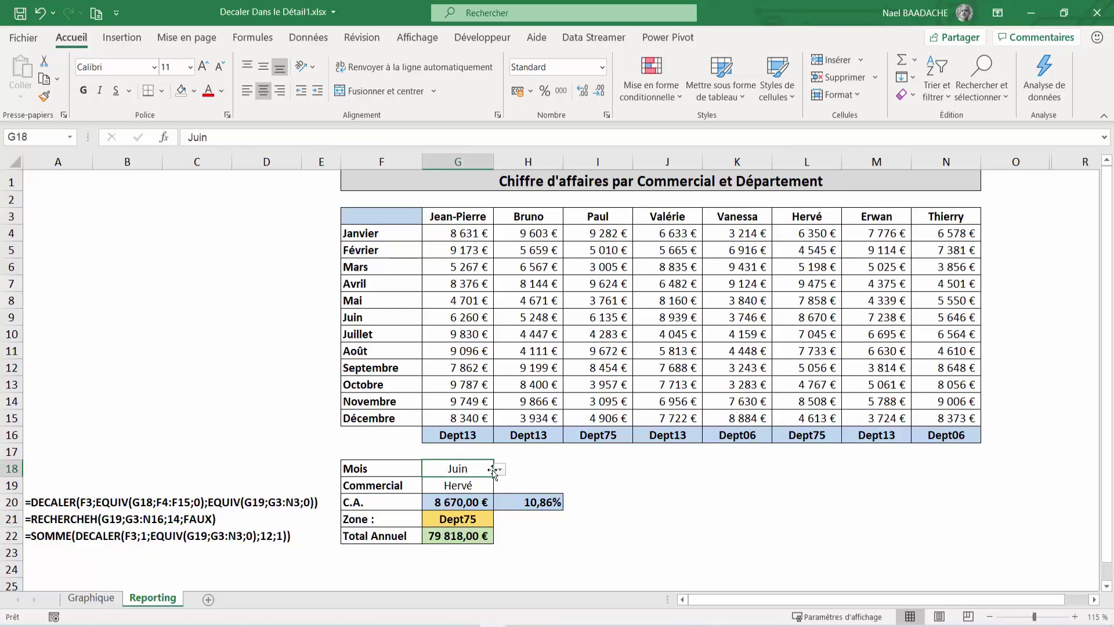
left_click(476, 485)
left_click(499, 485)
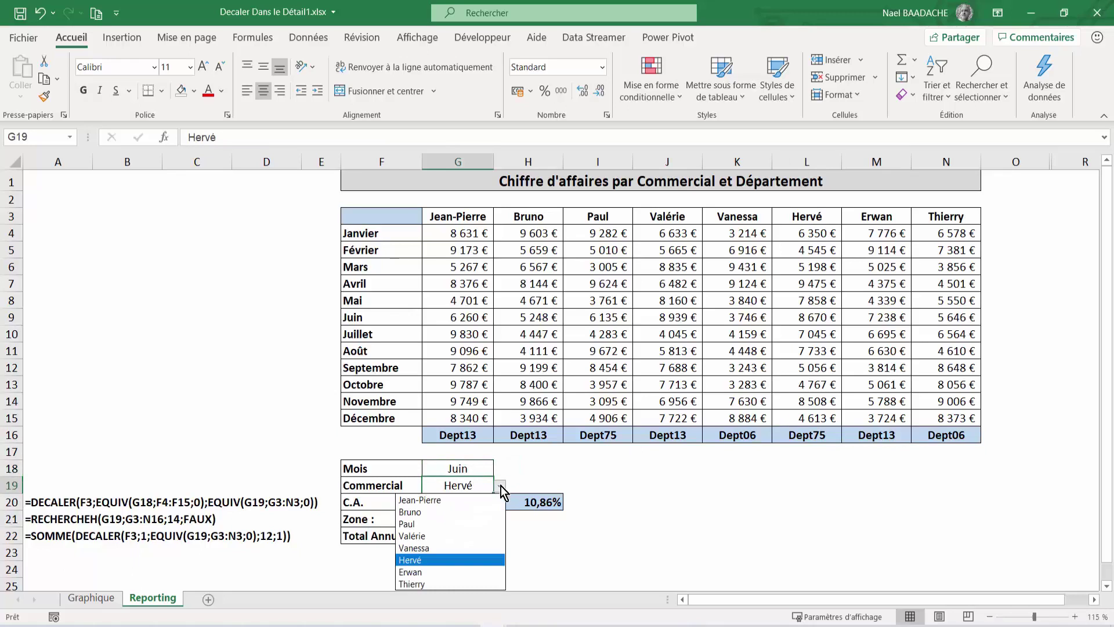
left_click(448, 501)
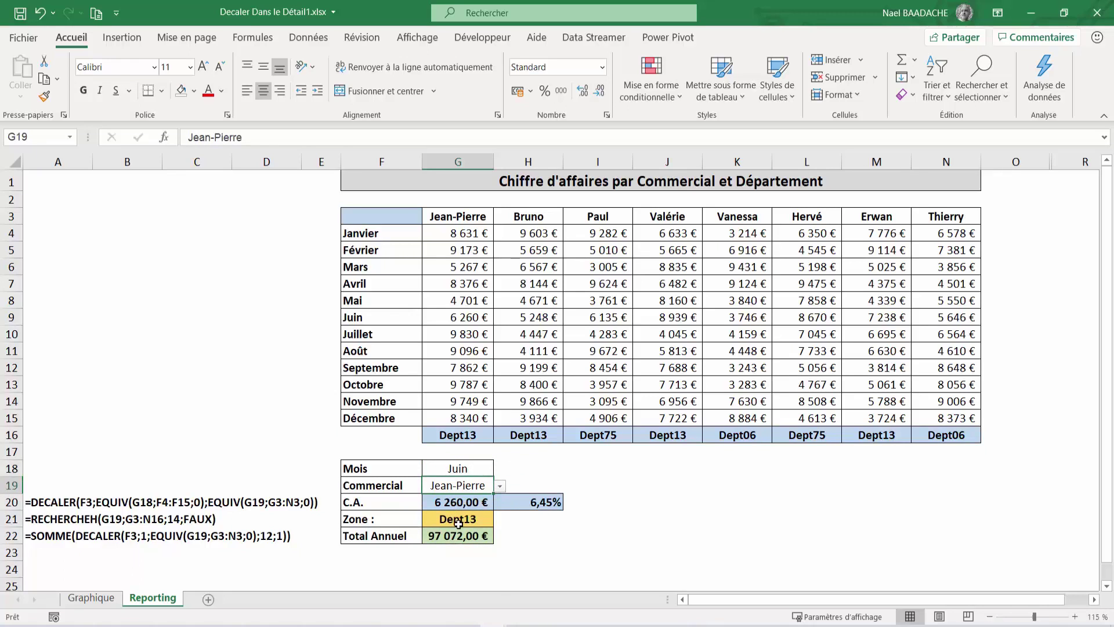
Step: Verify Zone Dept13 and Total Annuel 97 072,00 € against the sum of G4:G15
left_click(464, 520)
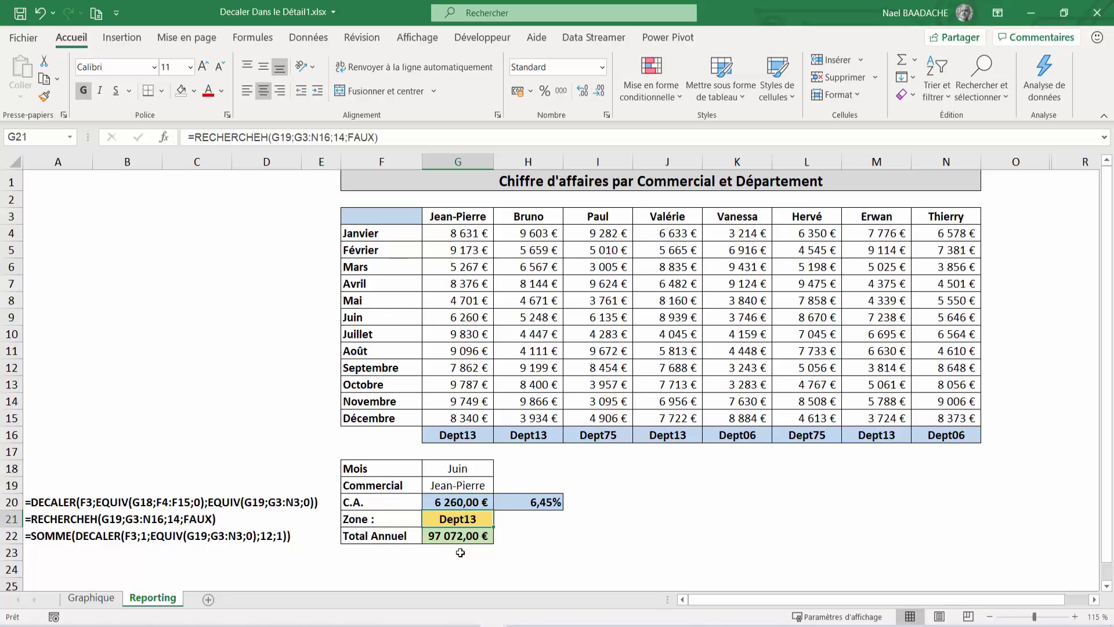
left_click(462, 537)
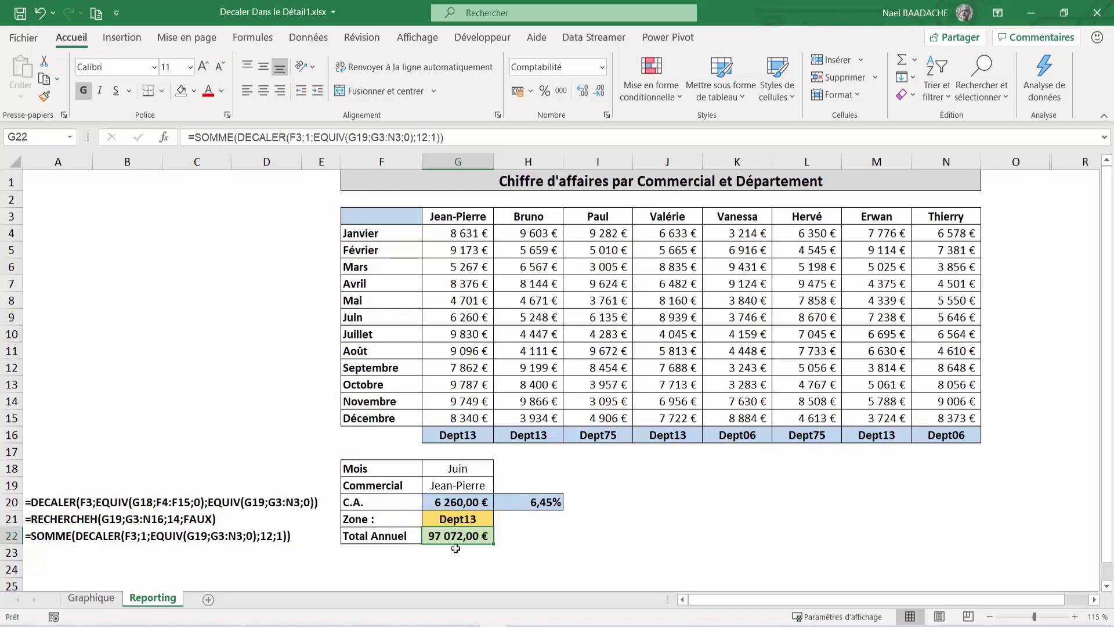
left_click_drag(463, 239, 452, 413)
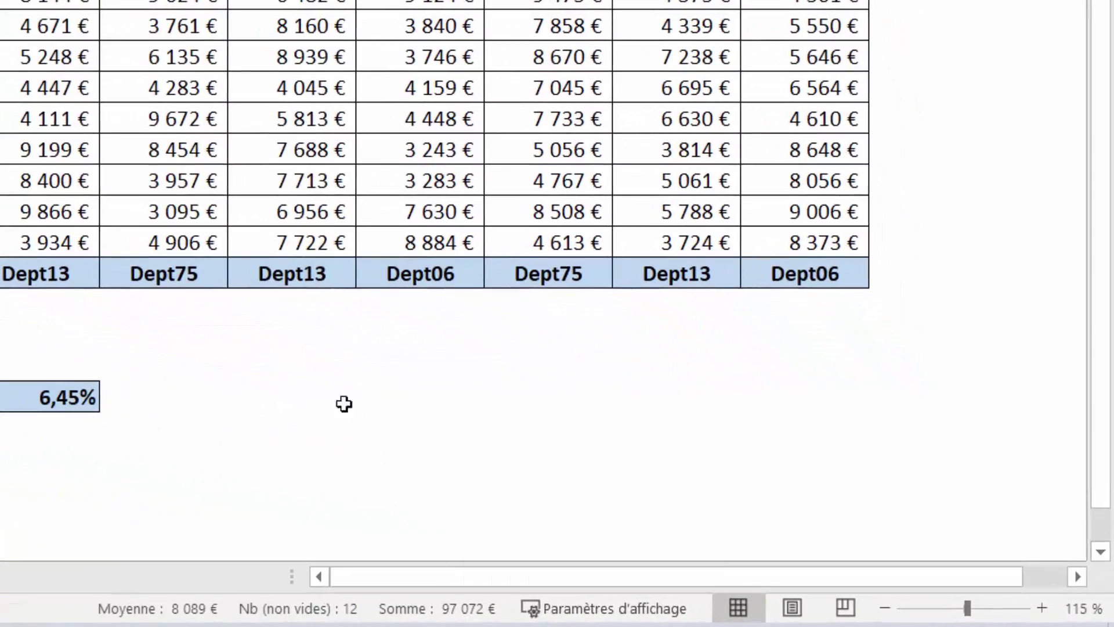
left_click(344, 402)
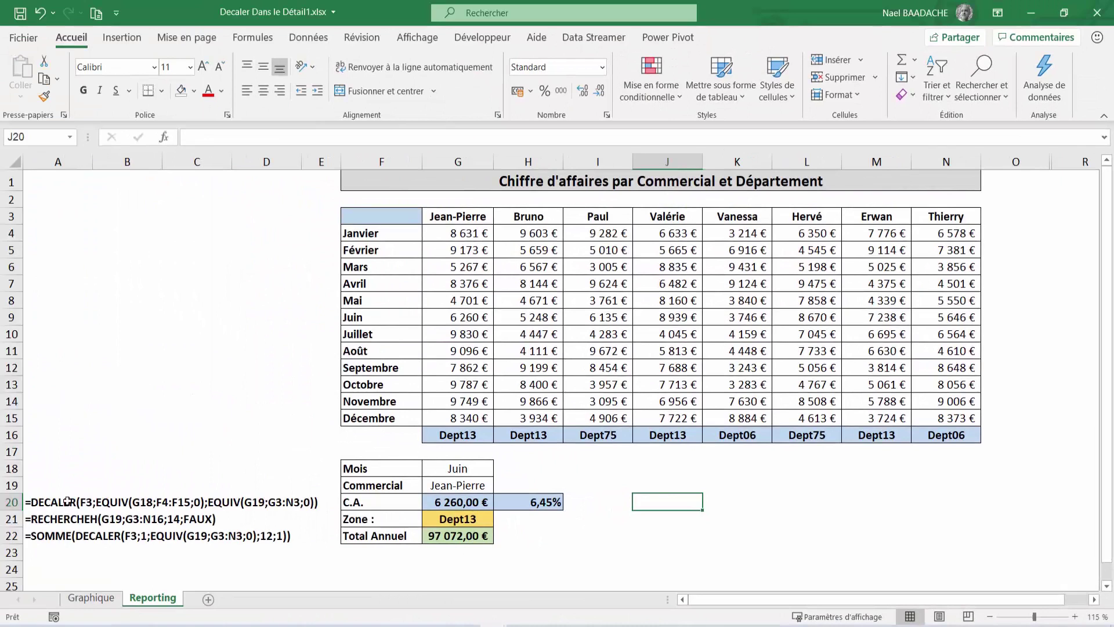
Step: Review the DECALER, RECHERCHEH and SOMME formula texts in A20:A22
left_click(68, 501)
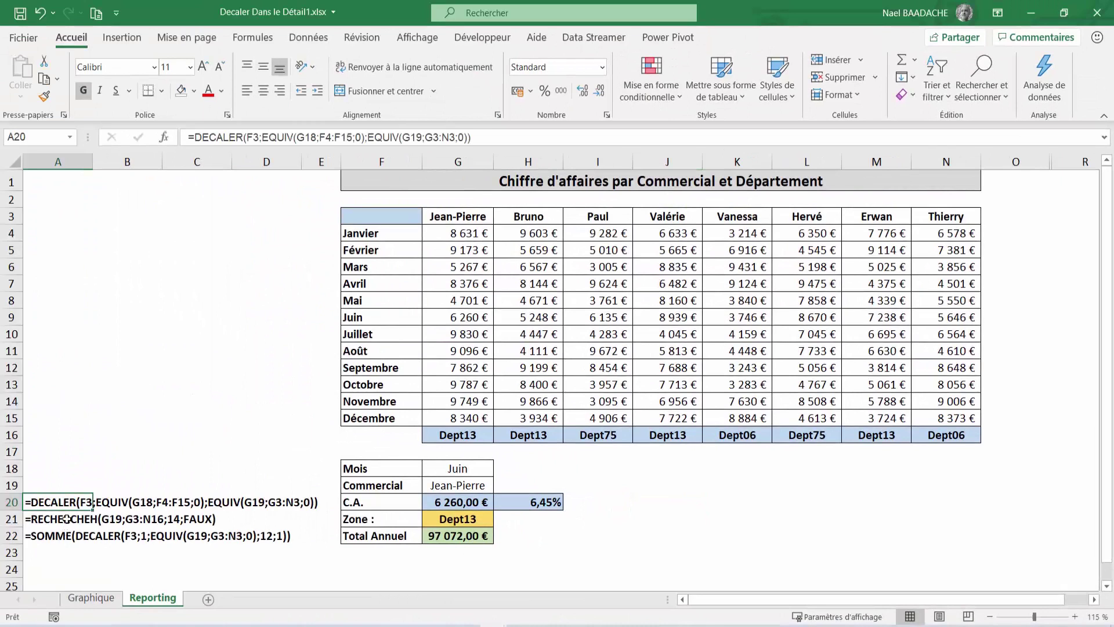
left_click(67, 518)
left_click(62, 535)
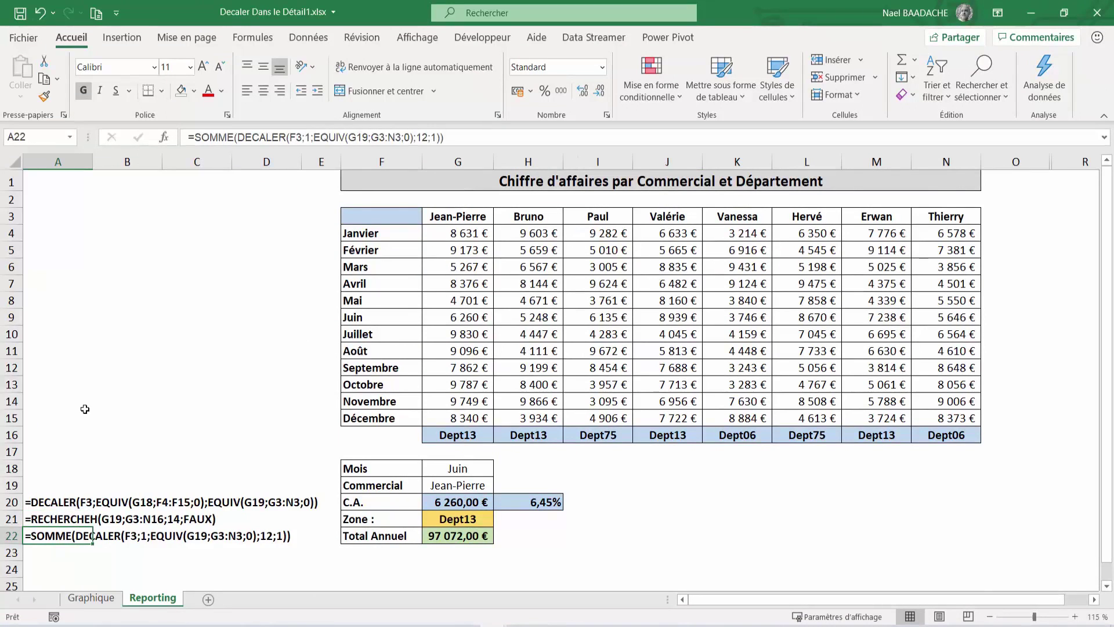
left_click(111, 397)
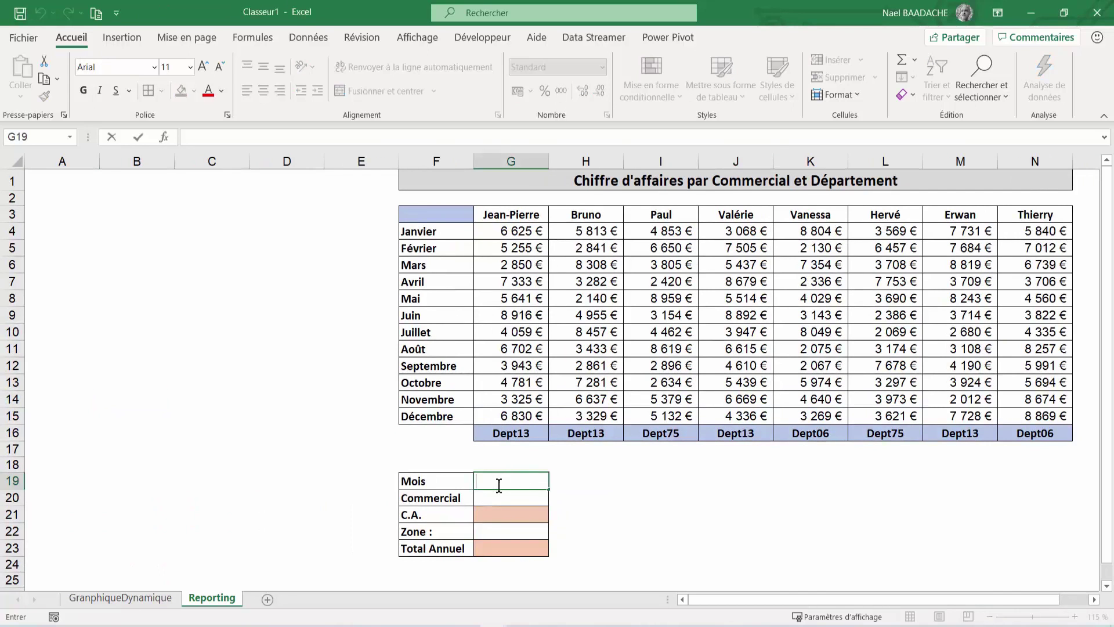
left_click(630, 497)
left_click(511, 481)
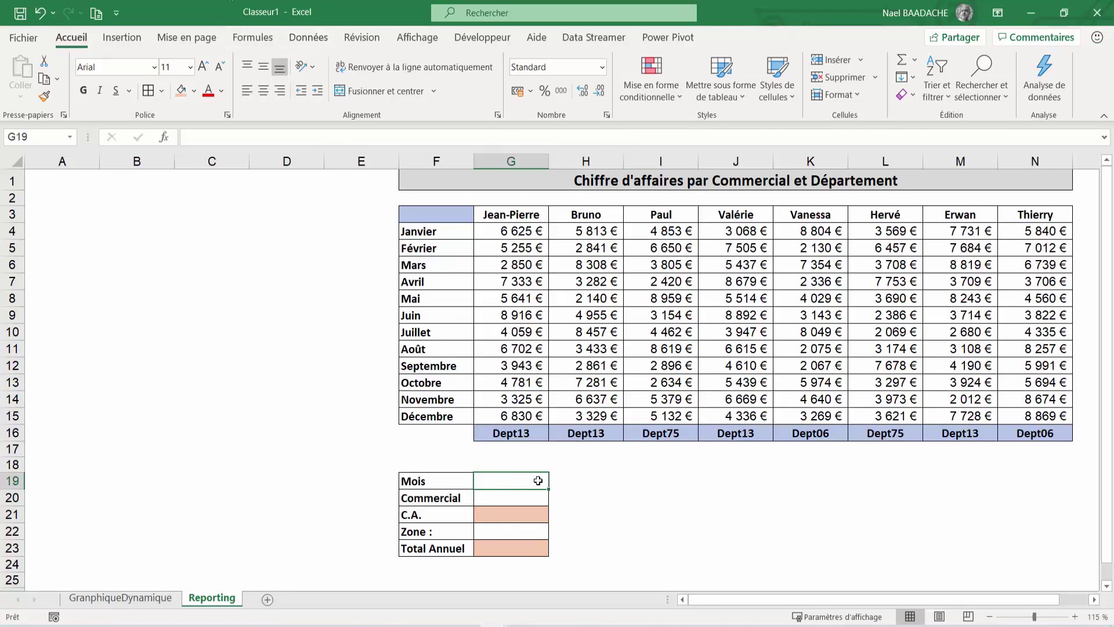
left_click(312, 41)
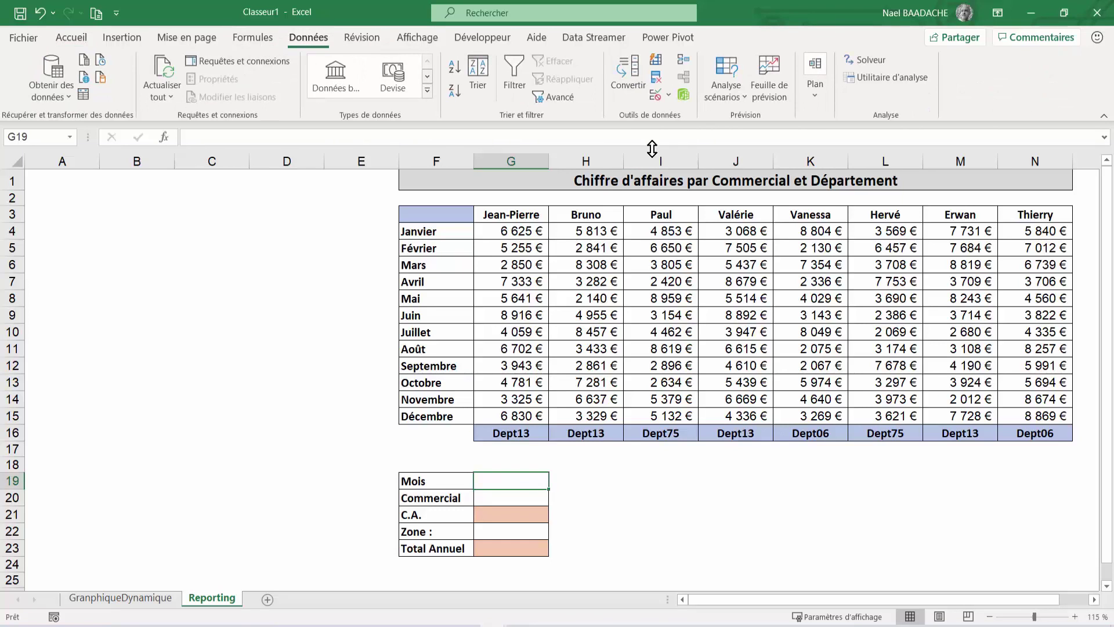
left_click(670, 94)
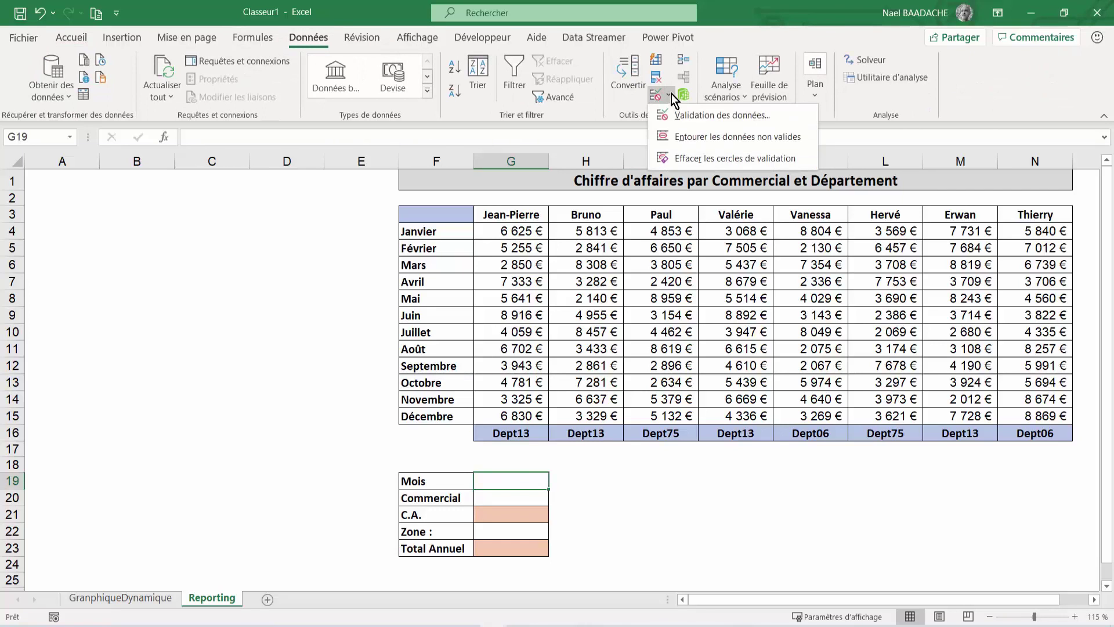
left_click(687, 114)
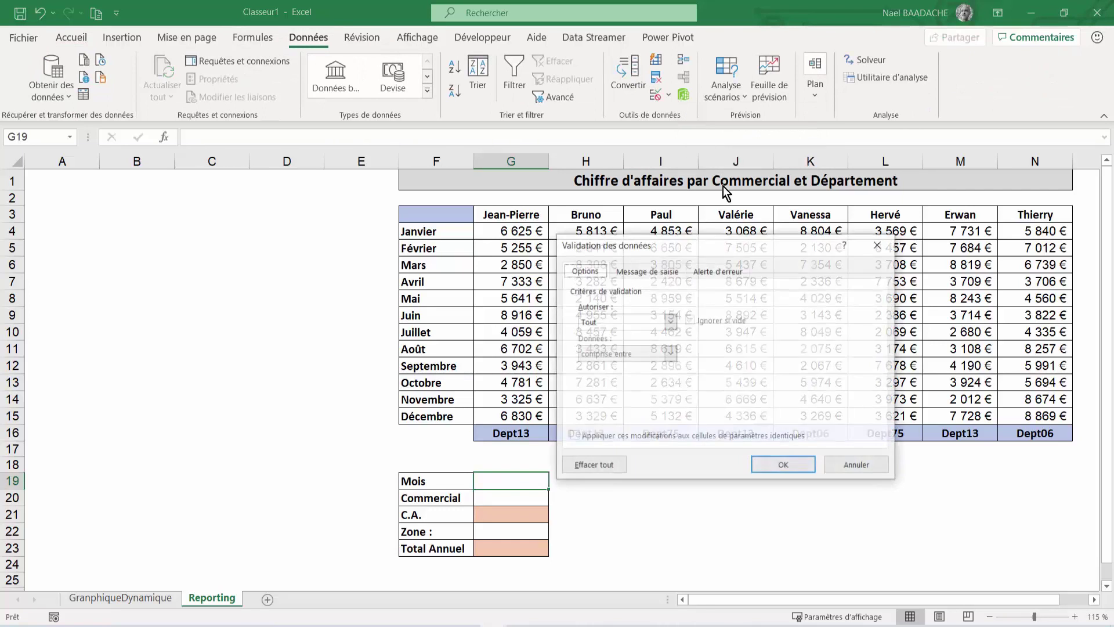
left_click(614, 322)
left_click(601, 368)
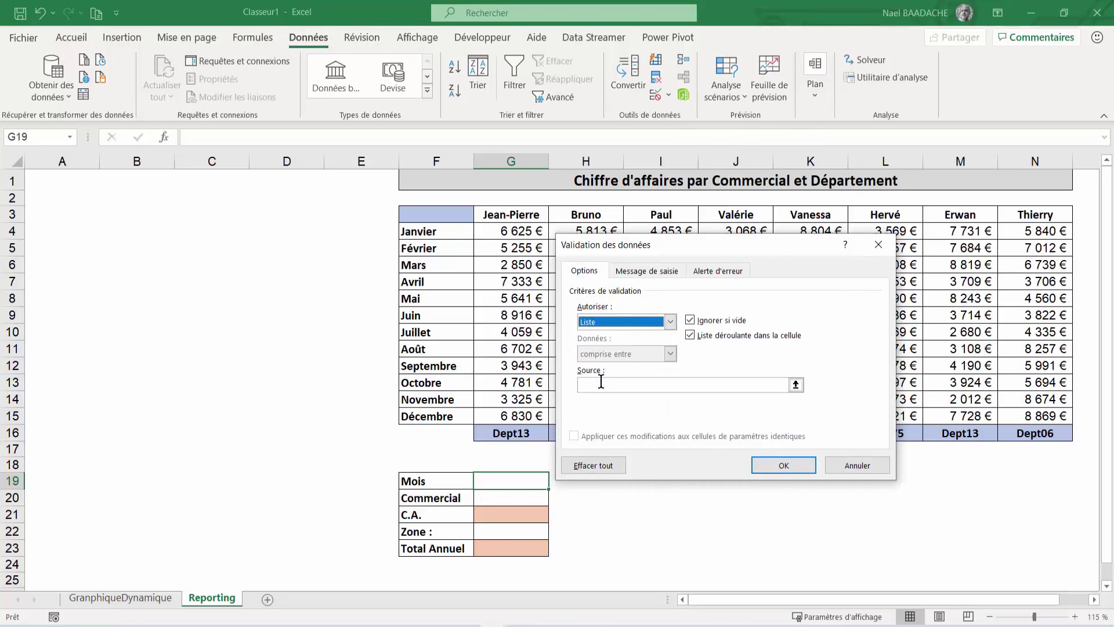
left_click(601, 384)
left_click_drag(418, 231, 424, 412)
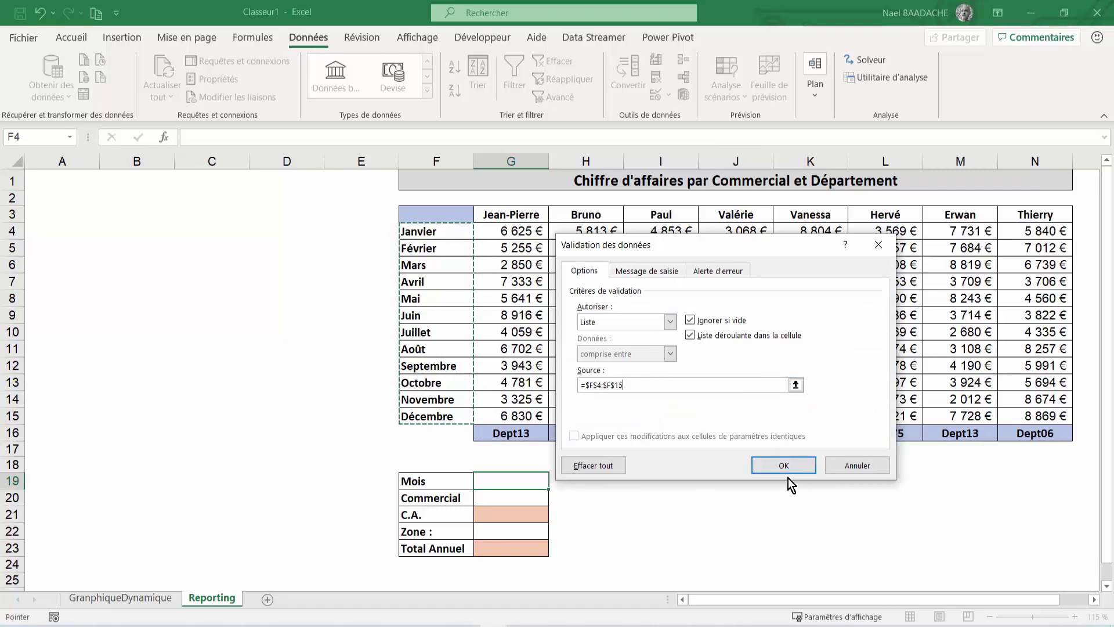
left_click(783, 466)
left_click(556, 482)
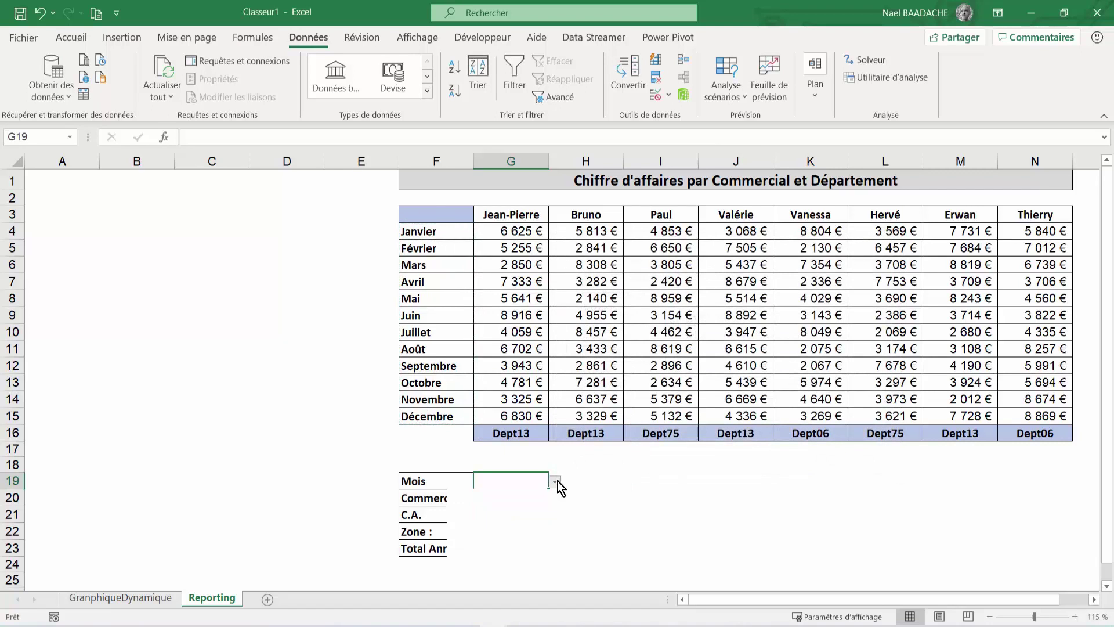
key("Escape")
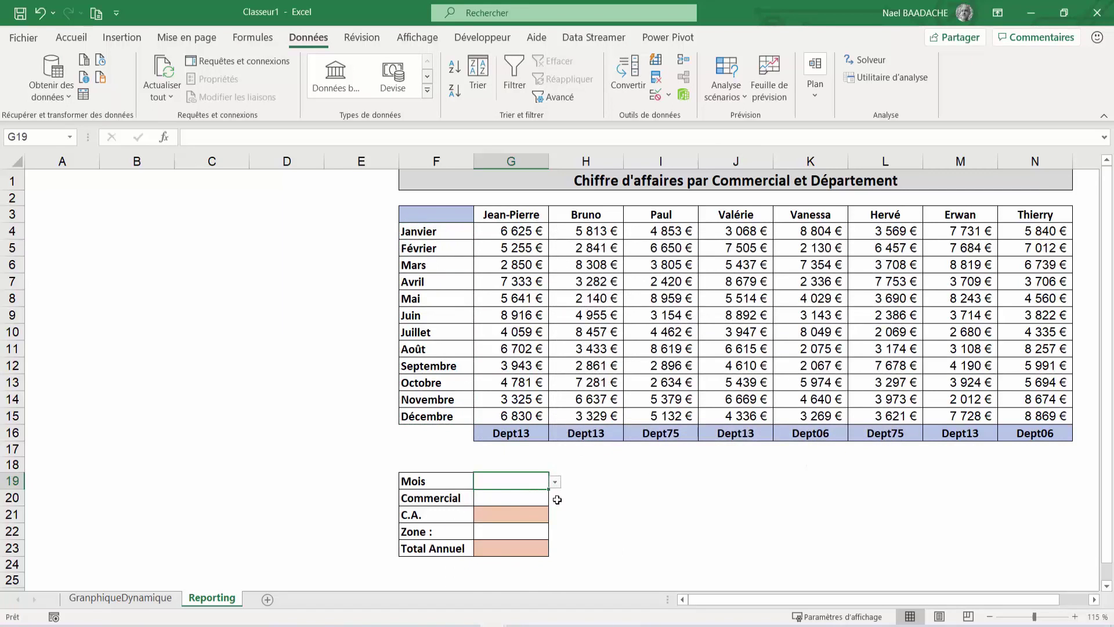
Step: Delete the empty columns A to D
left_click(512, 499)
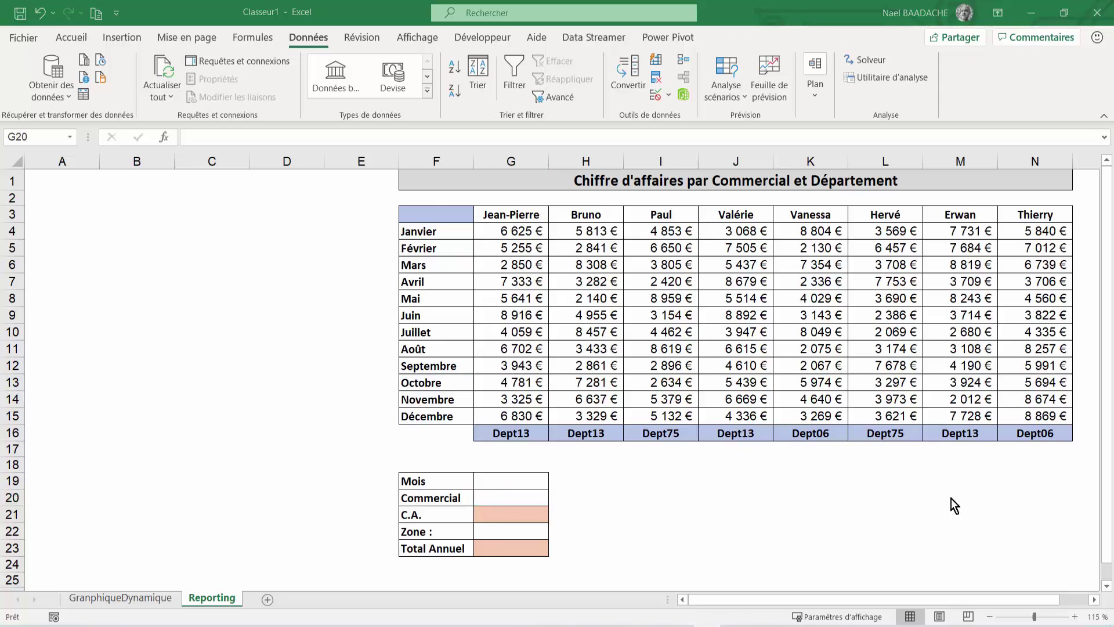
left_click_drag(64, 161, 286, 161)
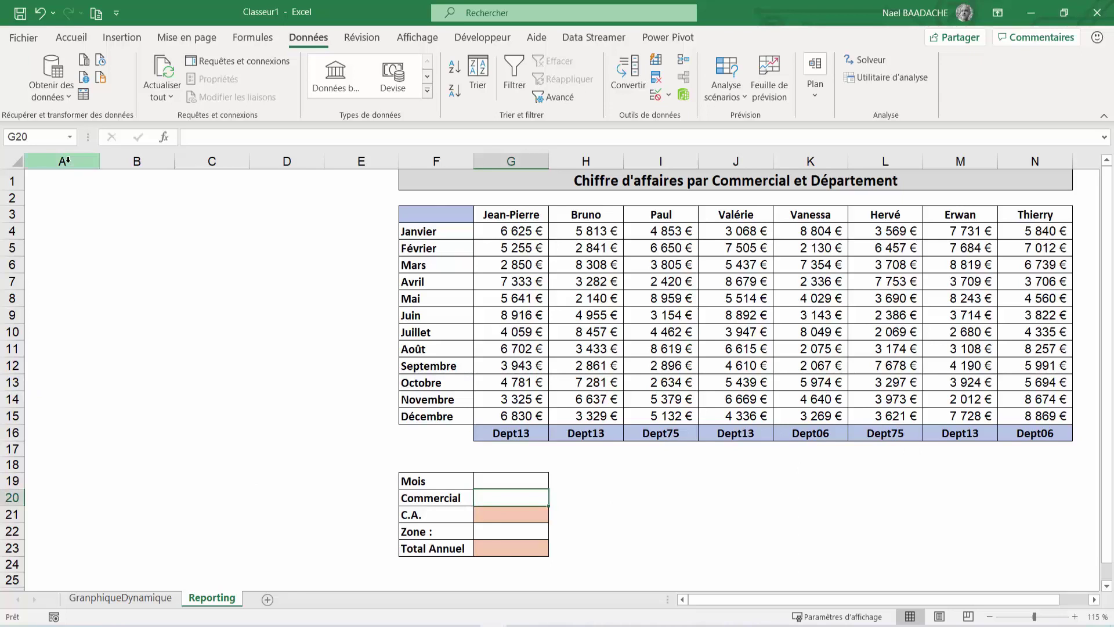
right_click(236, 224)
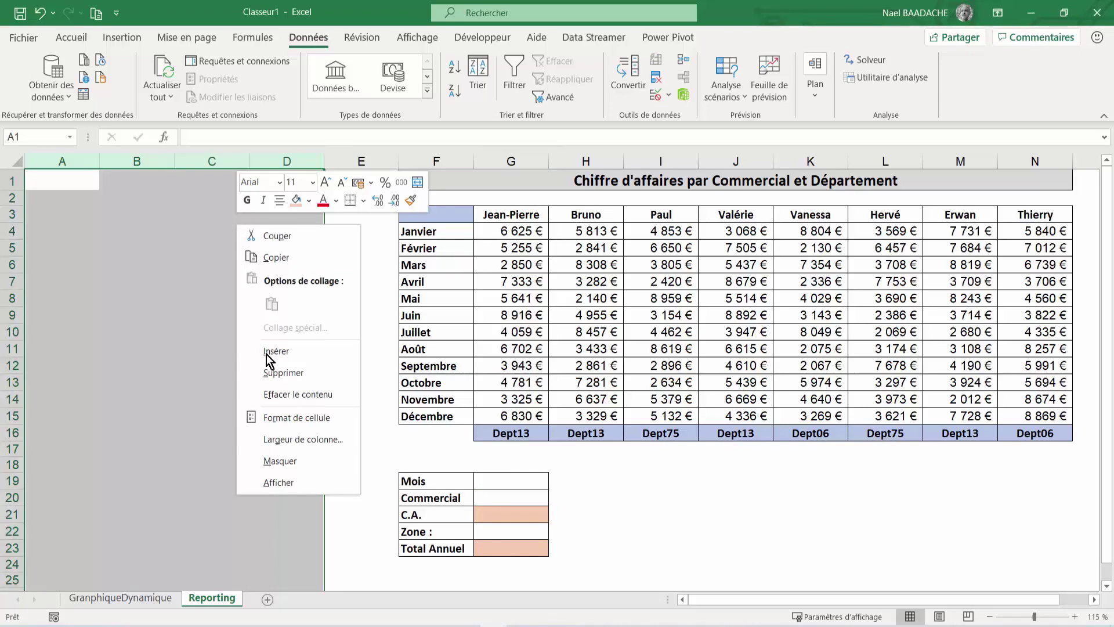
left_click(262, 375)
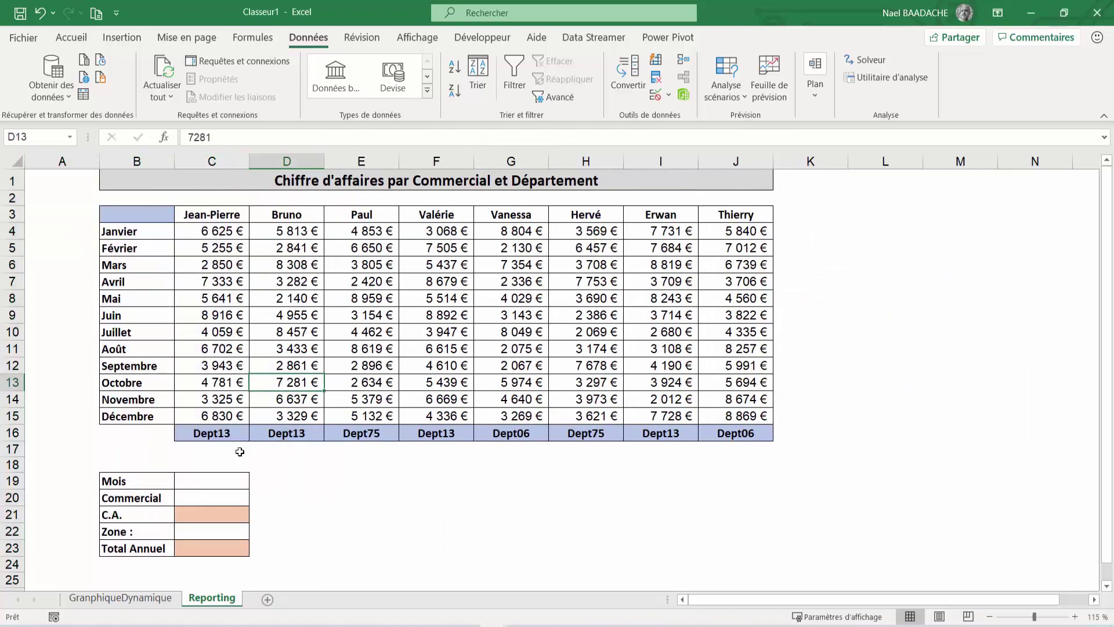
Step: Name the salesperson headers C3:J3 'Commerciaux'
left_click(219, 499)
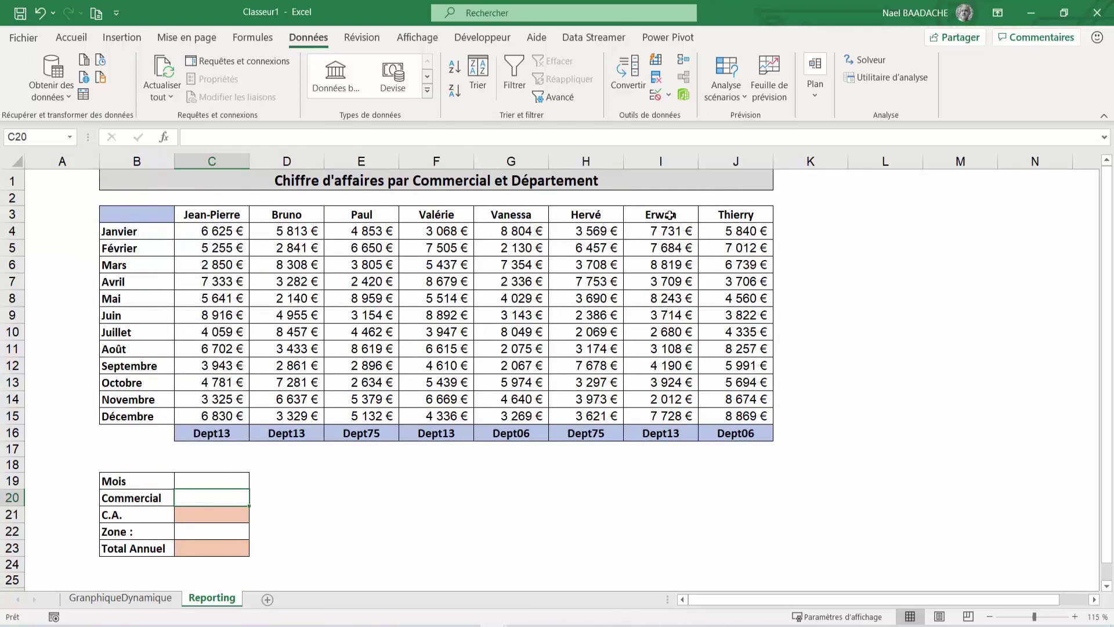
left_click(794, 209)
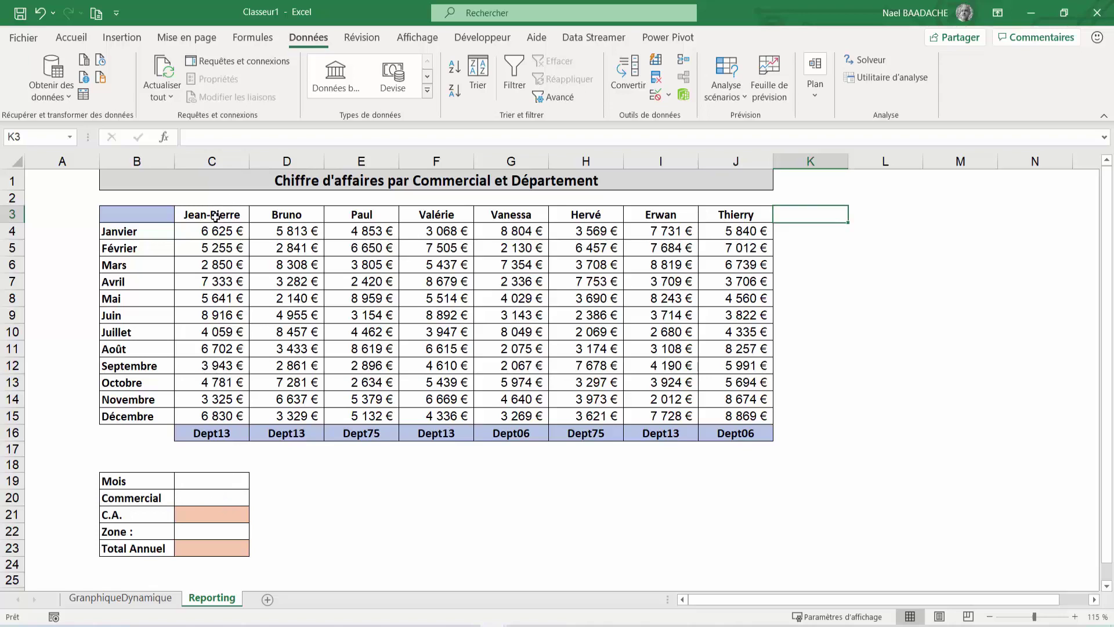
left_click_drag(210, 214, 723, 215)
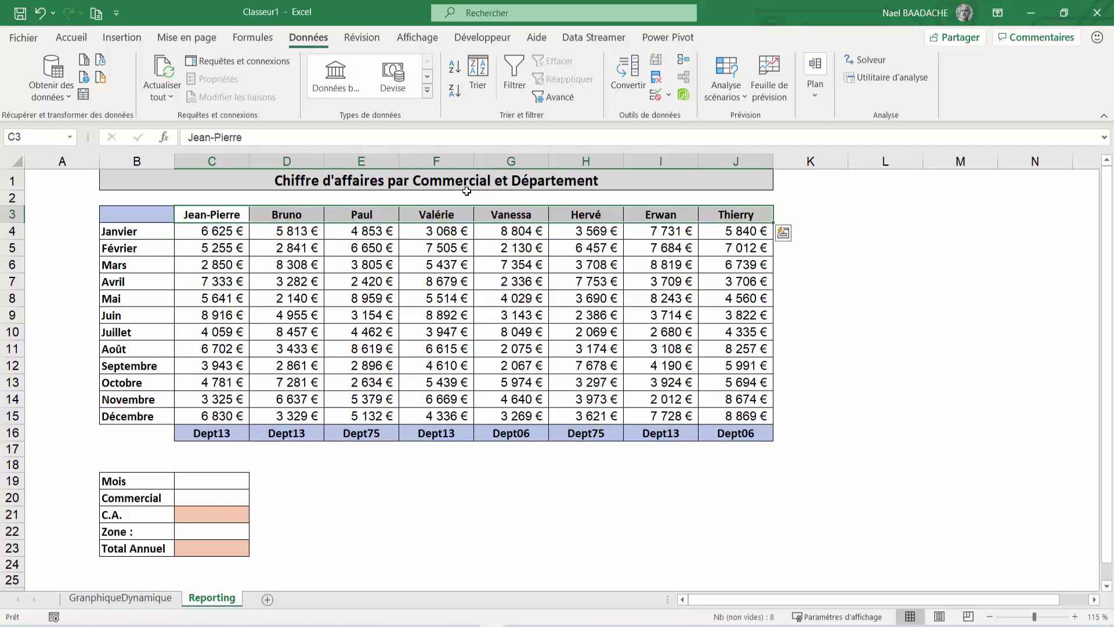
left_click(43, 135)
type("C")
type("mmer")
type("aux")
key("Return")
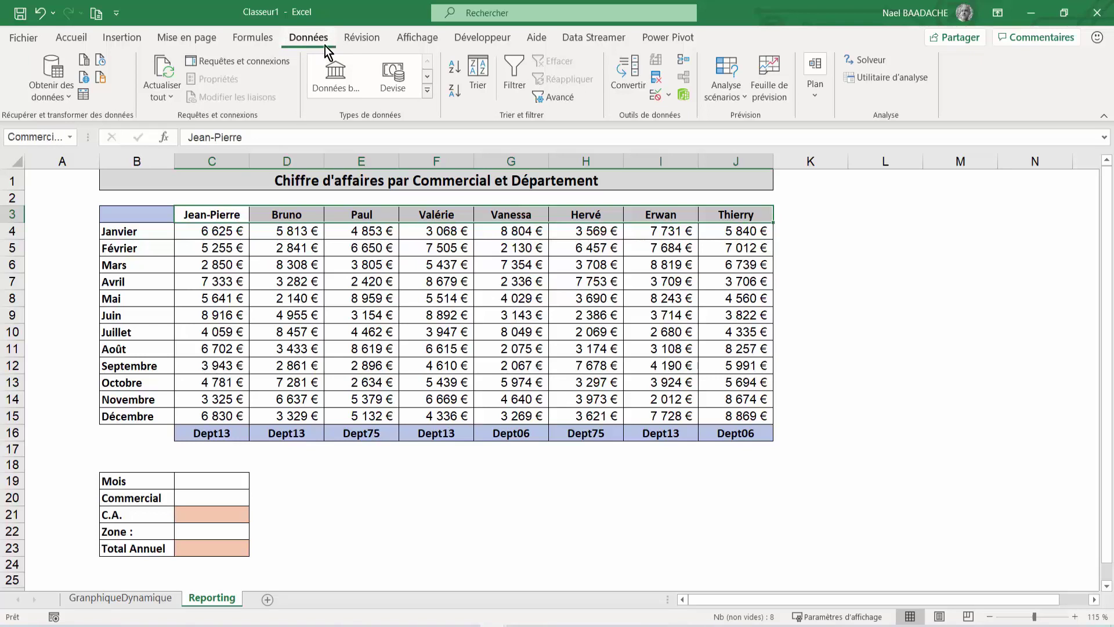
Step: In the Name Manager, select the Commerciaux name and clear its old reference
left_click(254, 38)
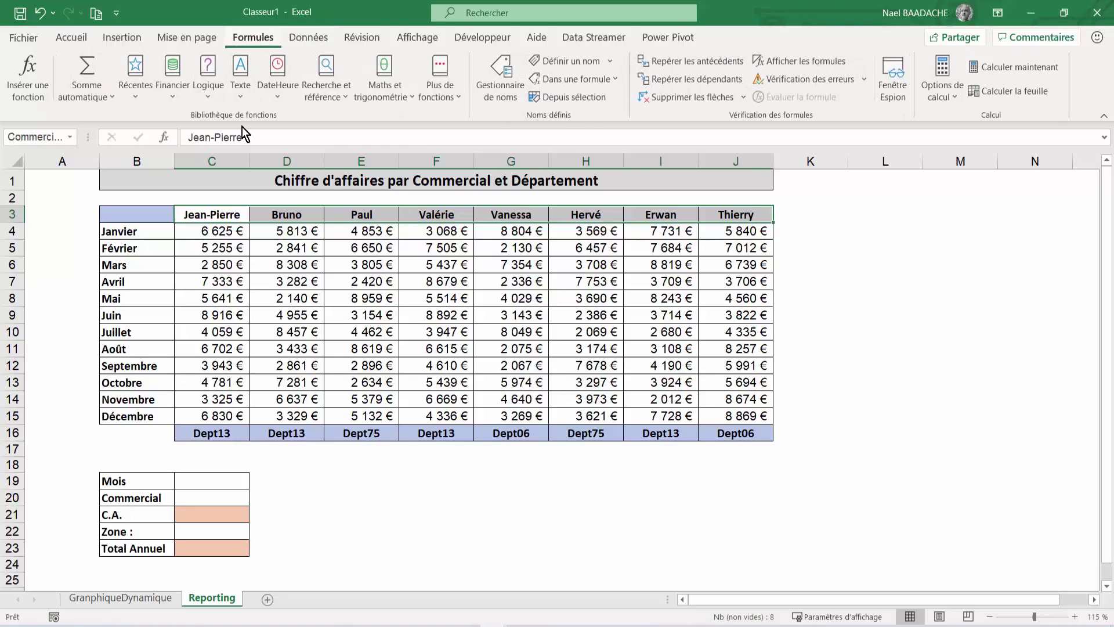
left_click(501, 82)
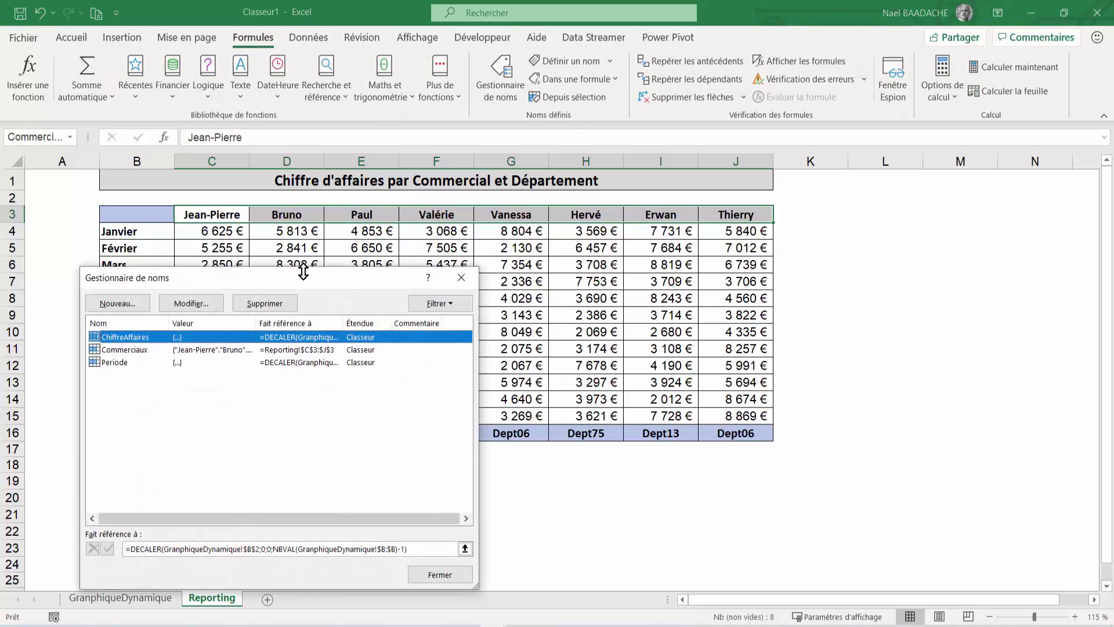
left_click_drag(303, 271, 793, 181)
left_click(587, 253)
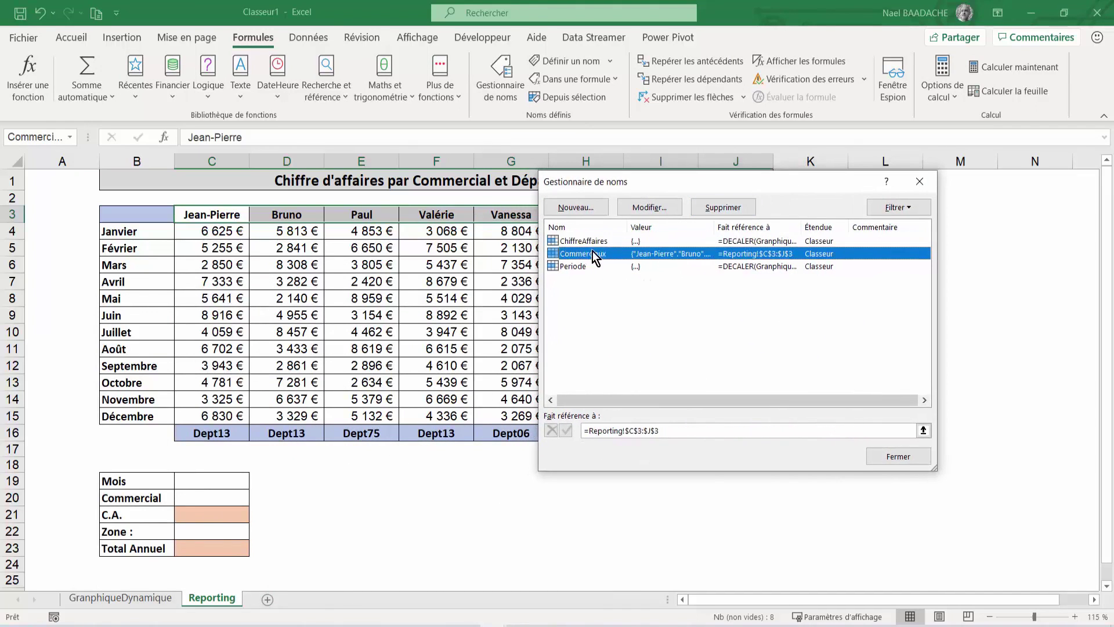
left_click(674, 430)
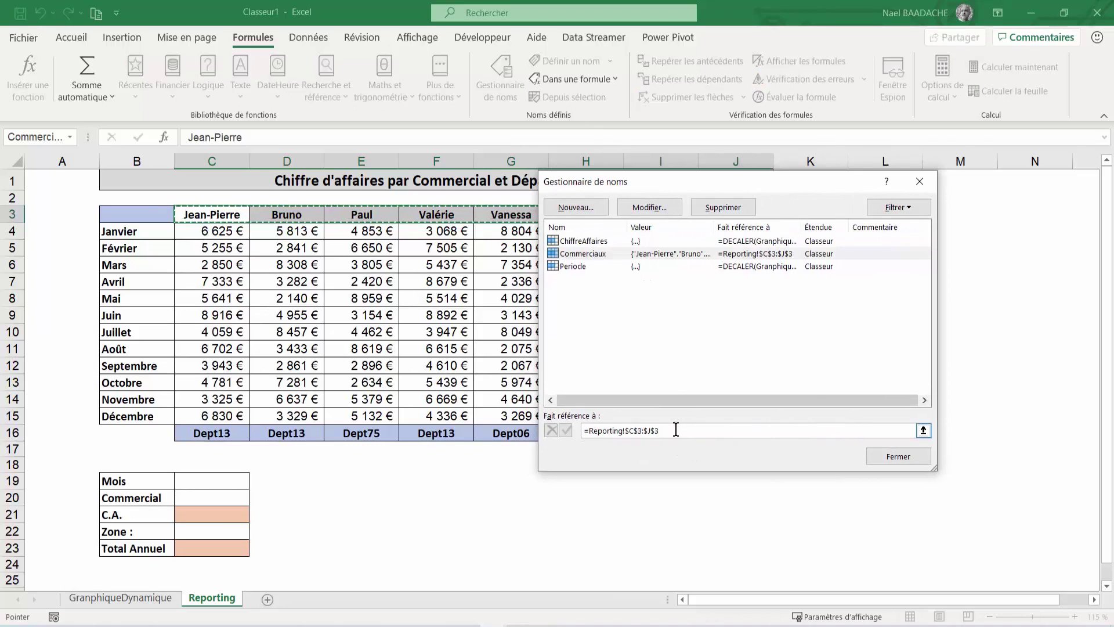
key("BackSpace")
key("BackSpace")
key("BackSpace")
key("BackSpace")
key("BackSpace")
key("BackSpace")
type("=DECALER(")
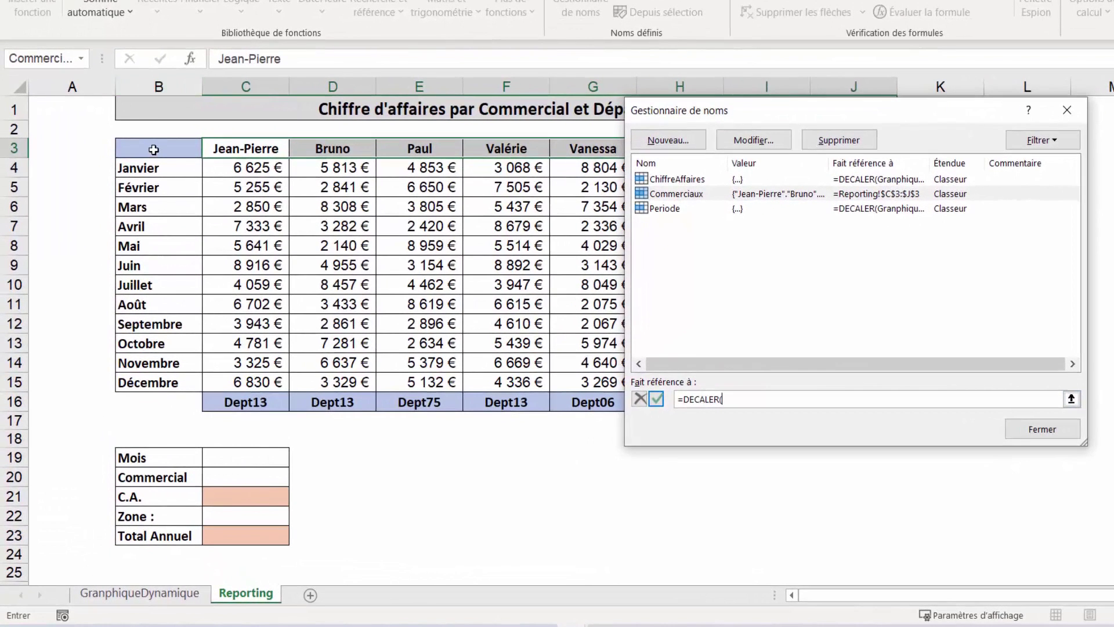
Step: Redefine Commerciaux as =DECALER(Reporting!$B$3;0;1;;NBVAL(Reporting!$3:$3)) and close the Name Manager
left_click(154, 150)
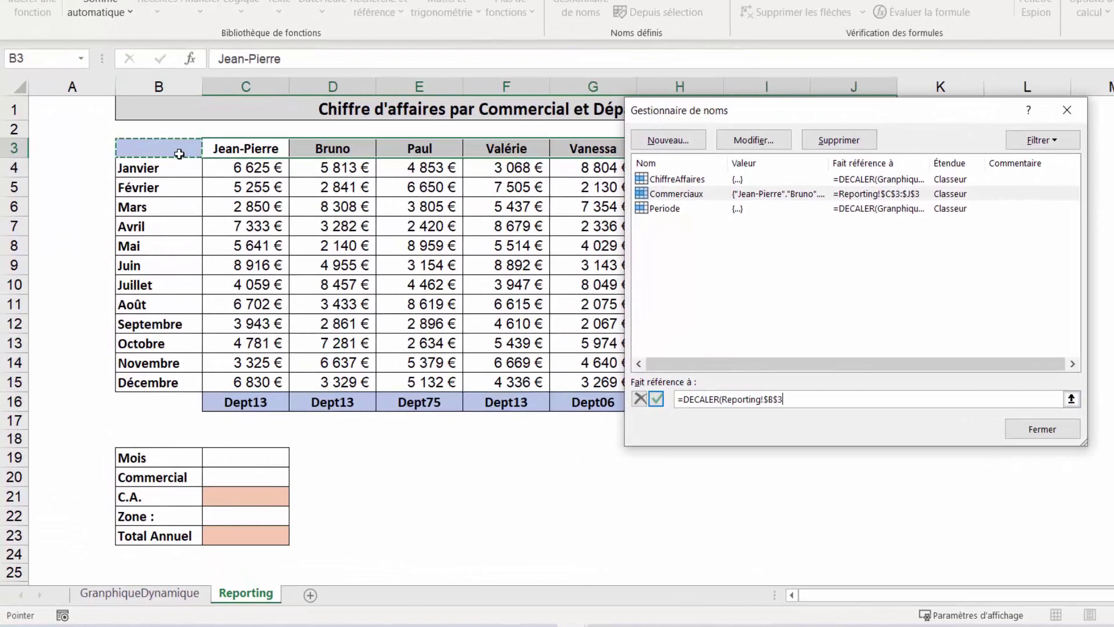
type(";0;1;;")
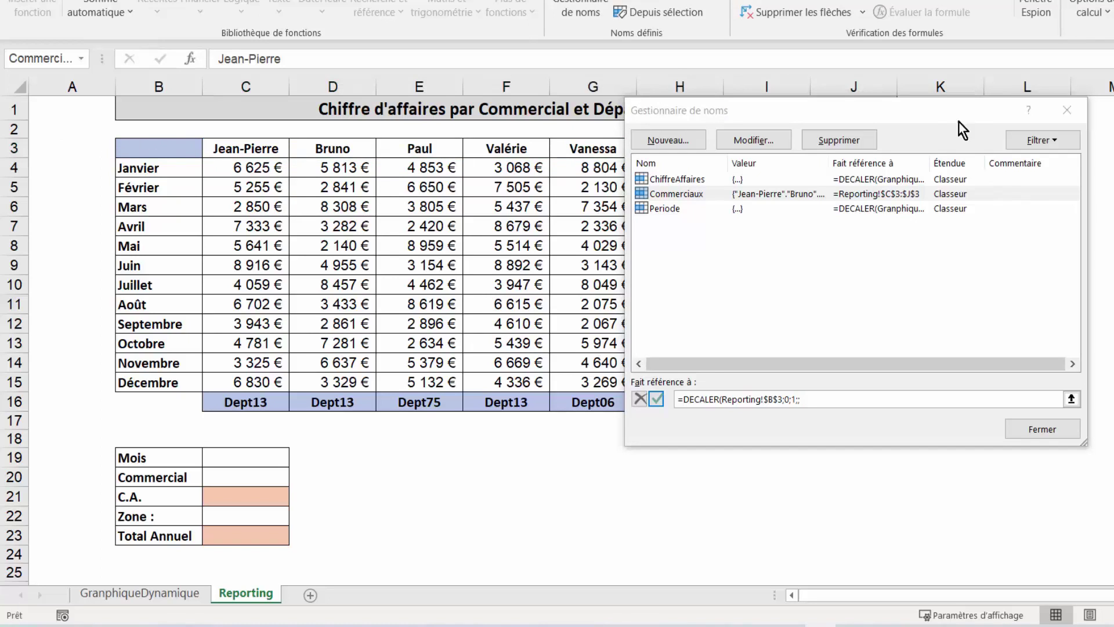
left_click_drag(952, 110, 930, 248)
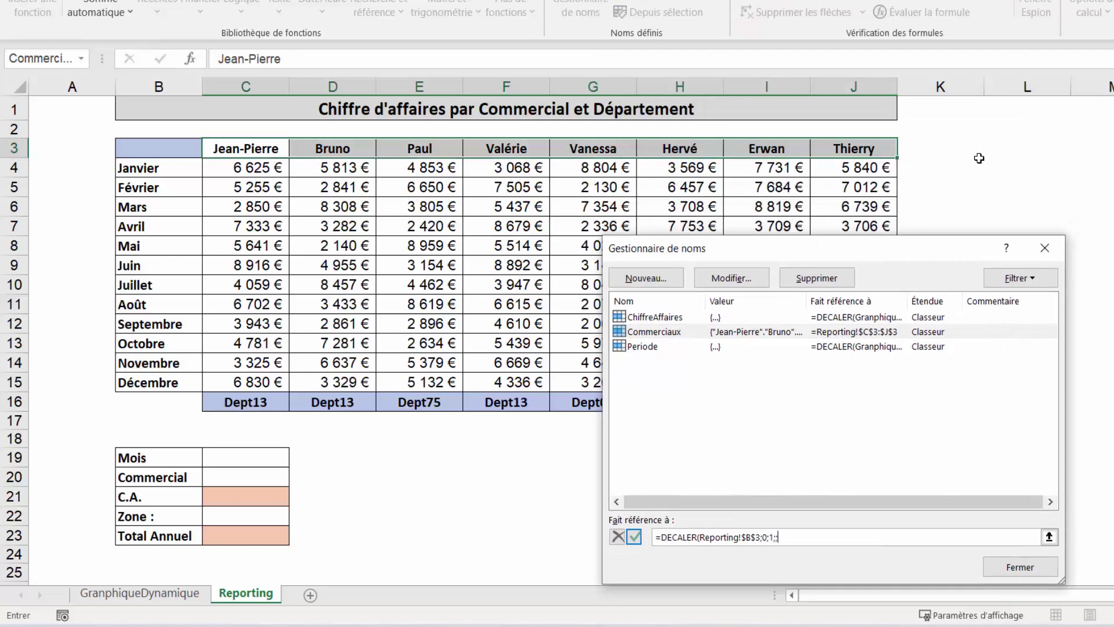
left_click(807, 533)
type("(")
left_click(14, 148)
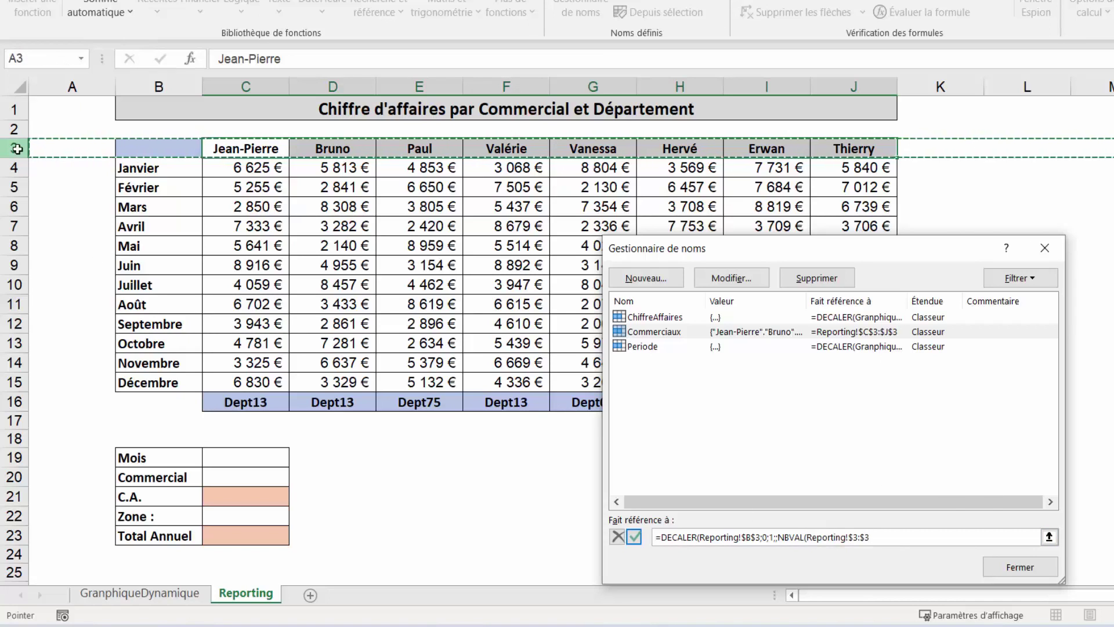
type(")")
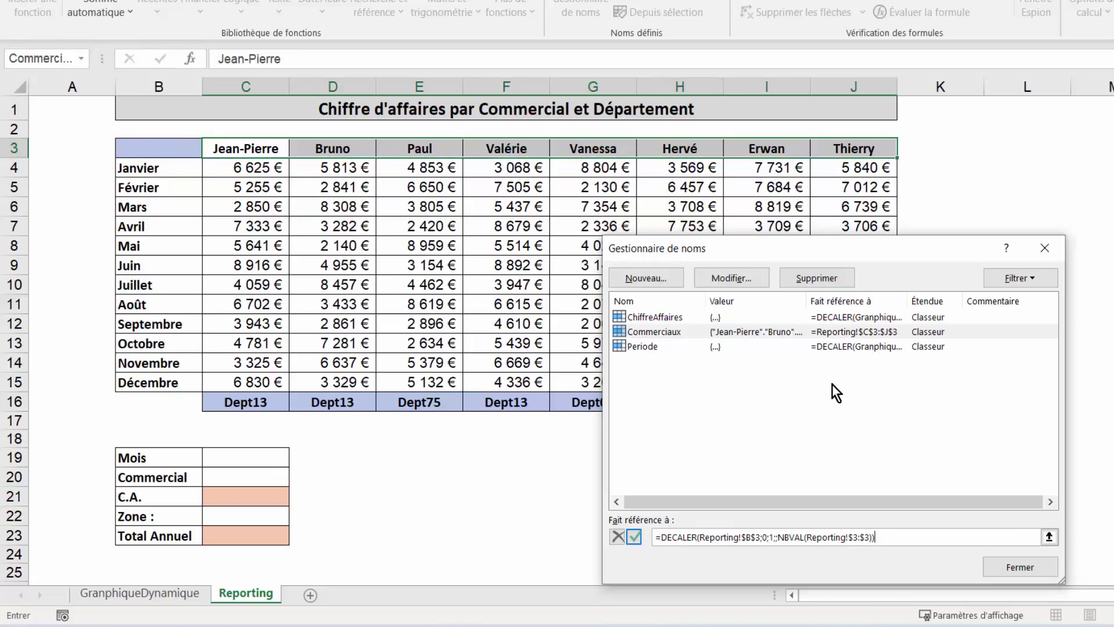
key("Return")
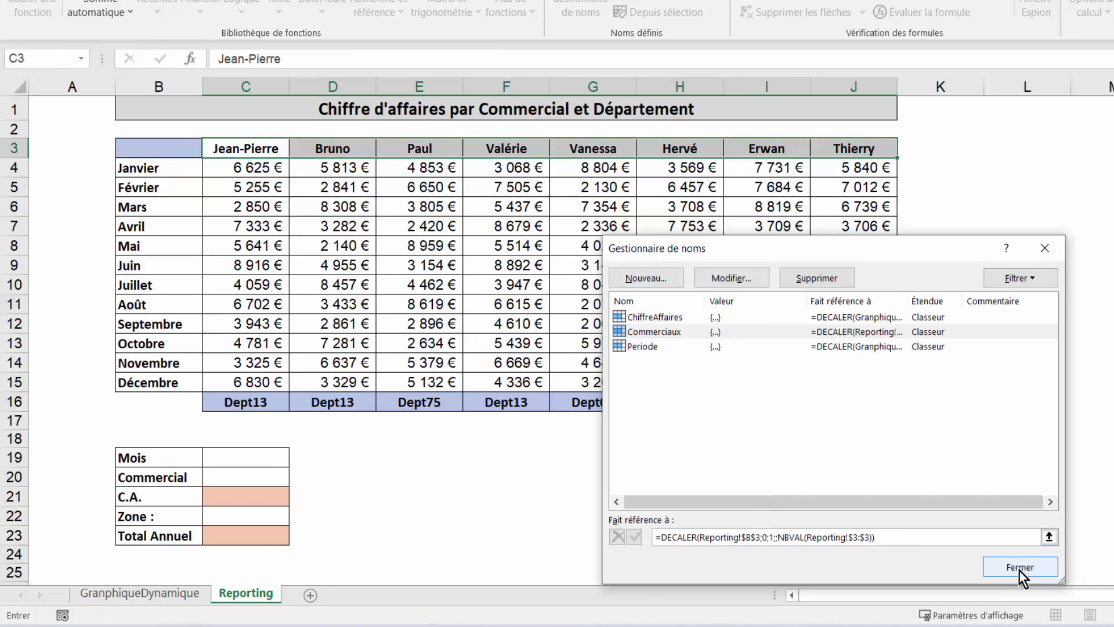
left_click(1026, 570)
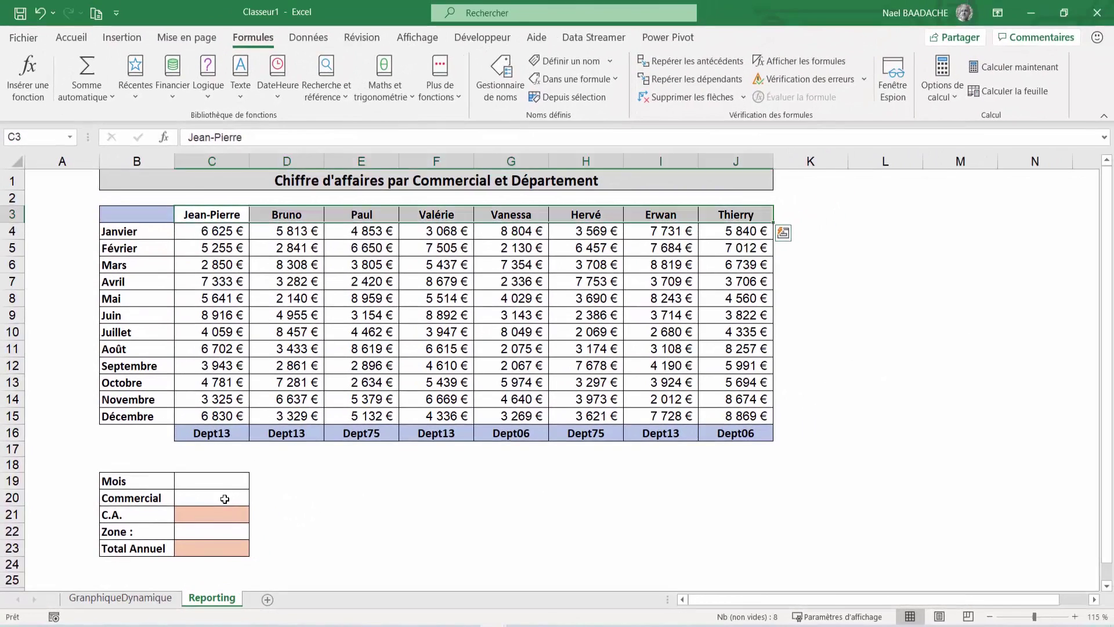
Step: Set data validation on C20 to allow a List
left_click(224, 499)
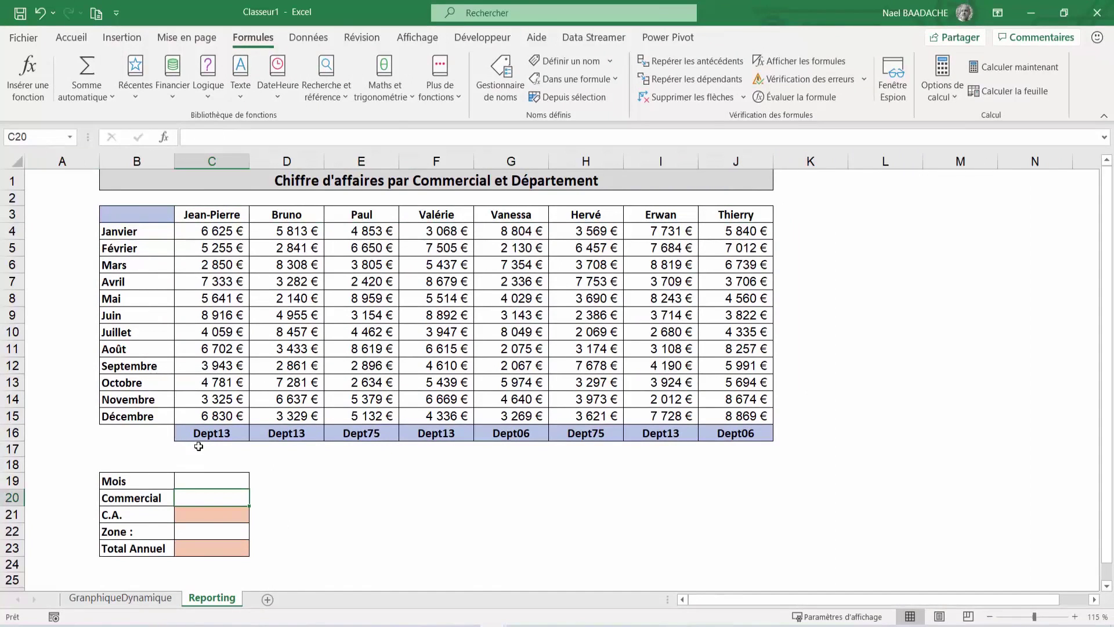
left_click(316, 37)
left_click(670, 95)
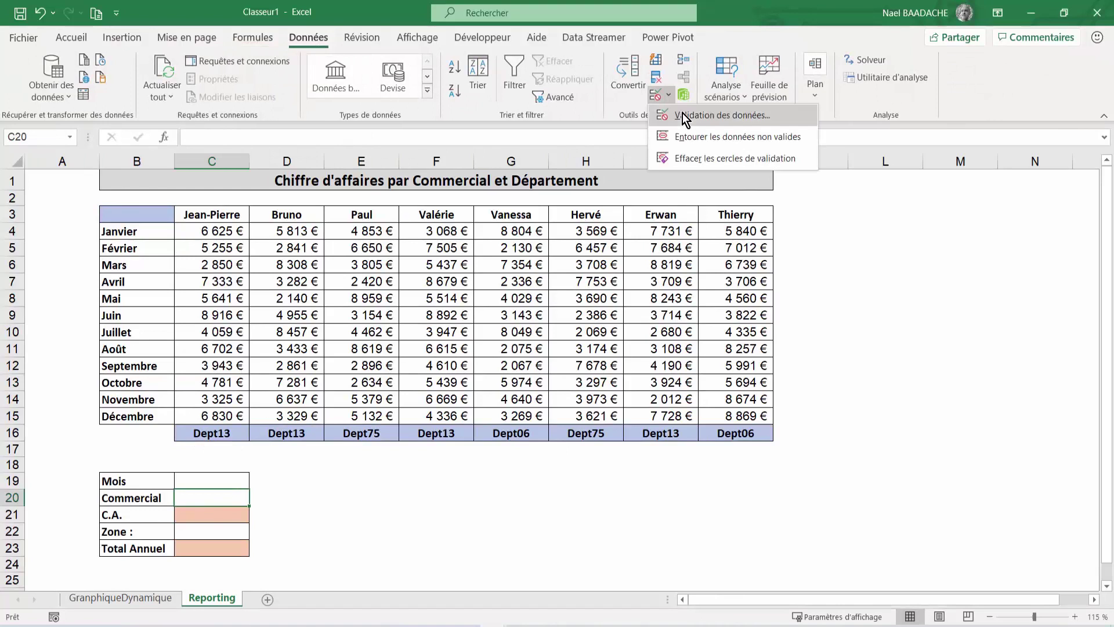
left_click(684, 114)
left_click(623, 405)
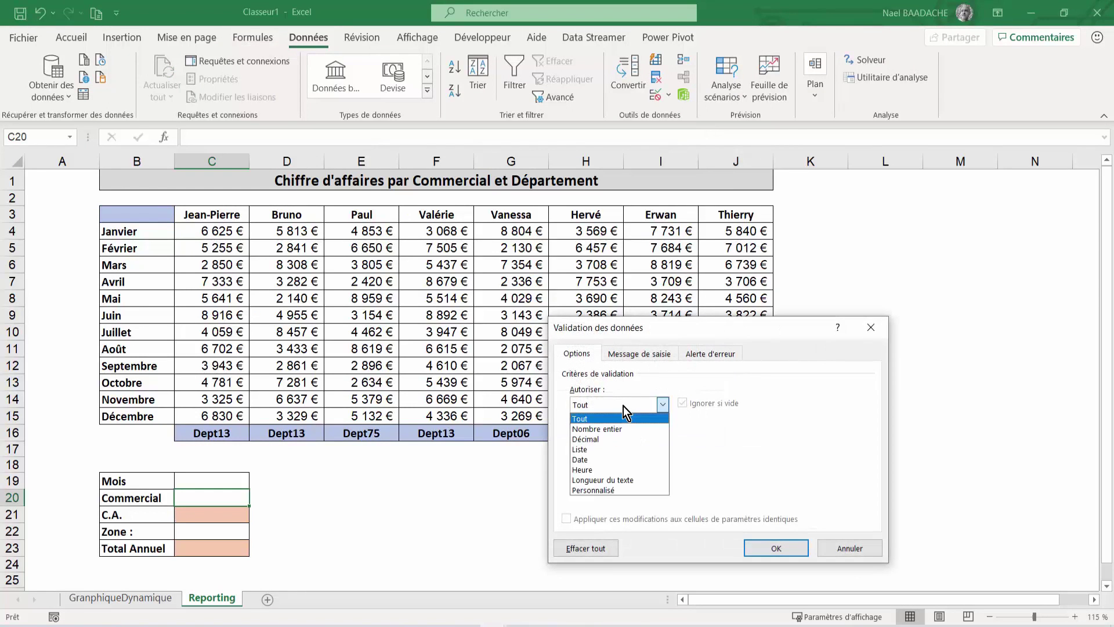
left_click(589, 453)
Step: Use =Commerciaux as the list source, then check that C20's dropdown shows the salespeople
left_click(591, 468)
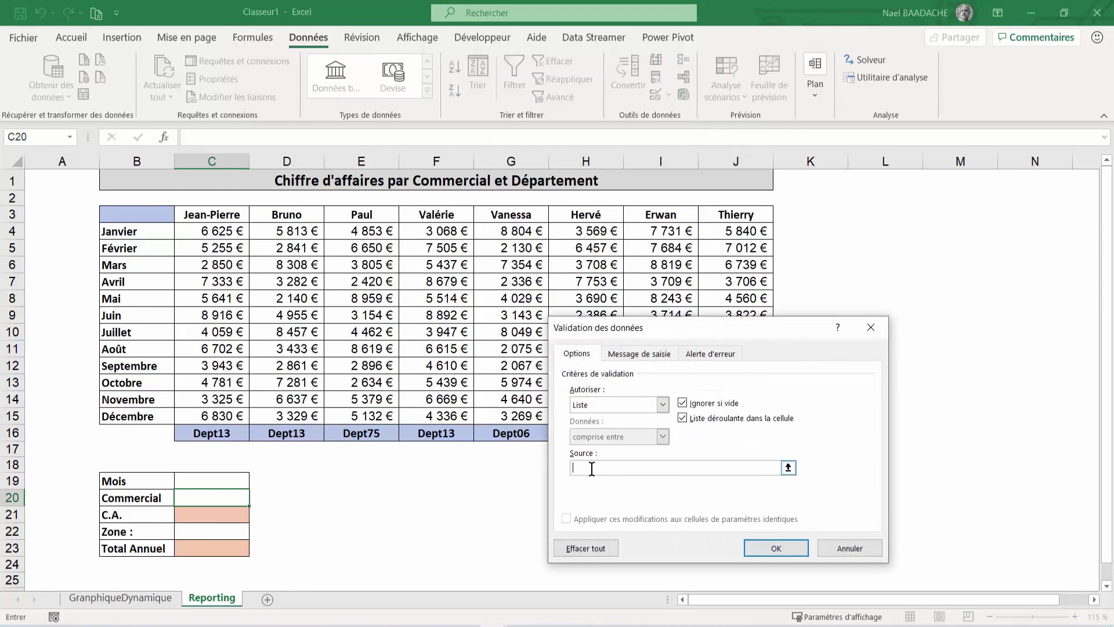
key("F3")
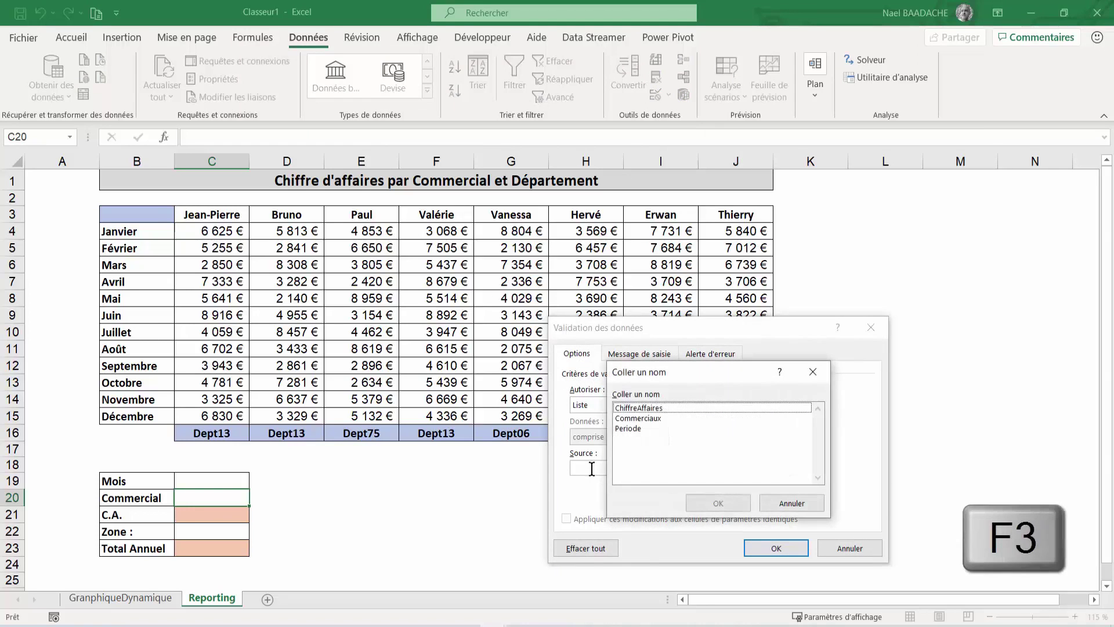
left_click(643, 416)
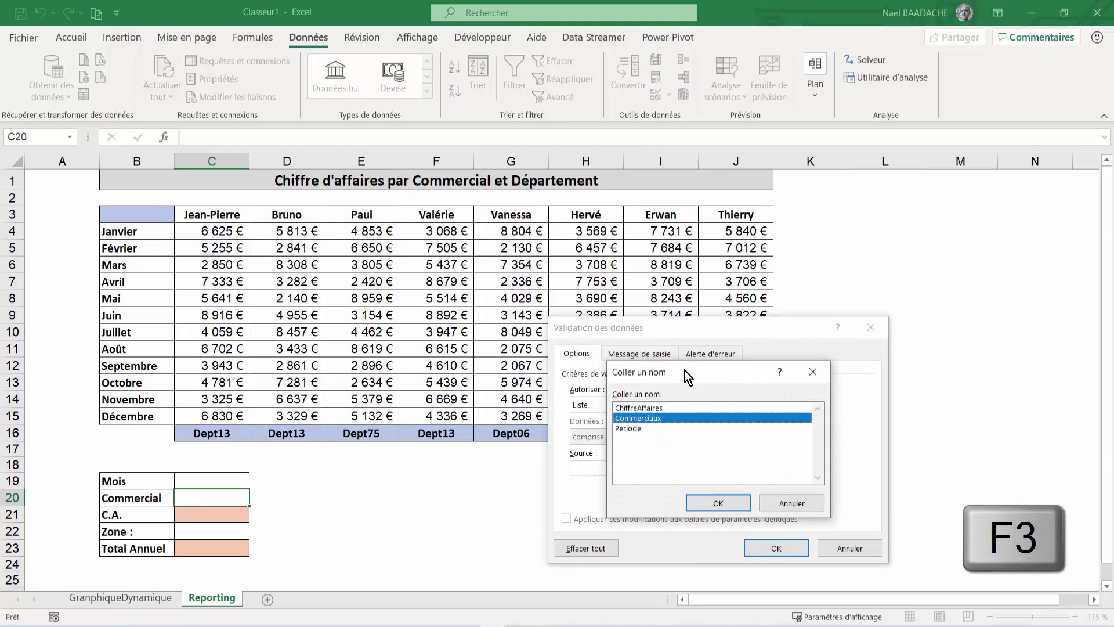
mouse_move(685, 371)
left_mouse_down()
mouse_move(601, 337)
mouse_move(404, 138)
left_mouse_up()
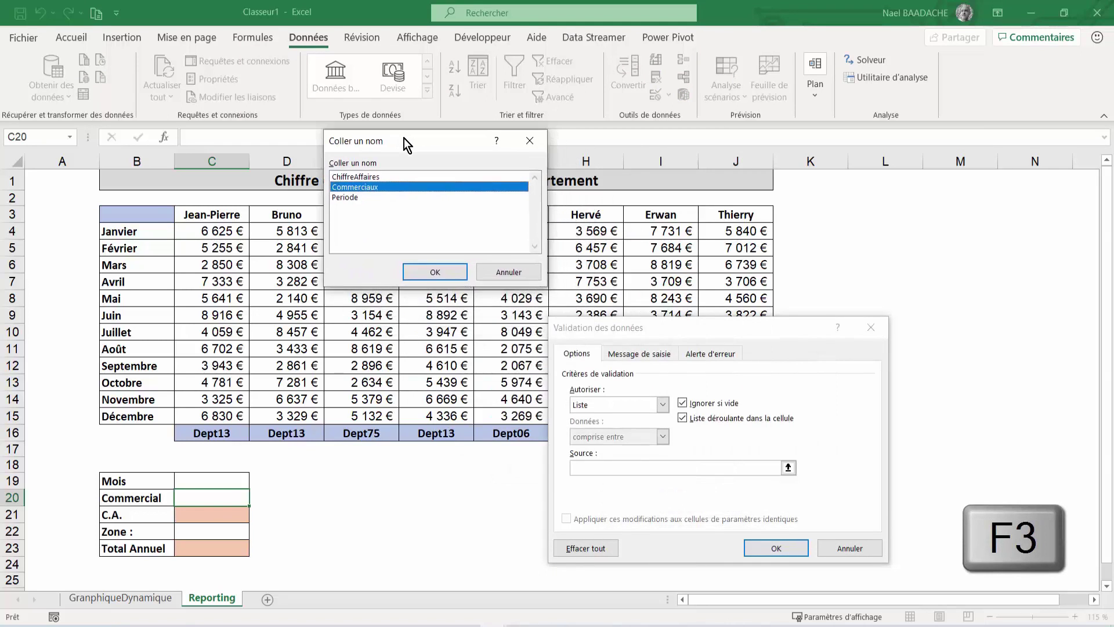
left_click(433, 268)
left_click(773, 549)
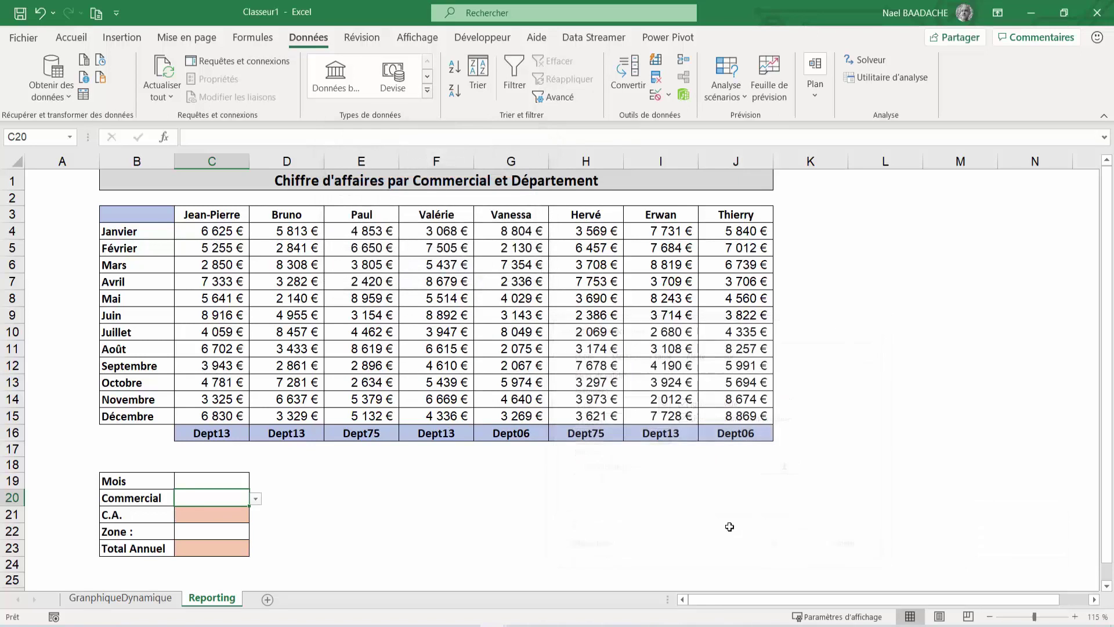
left_click(255, 499)
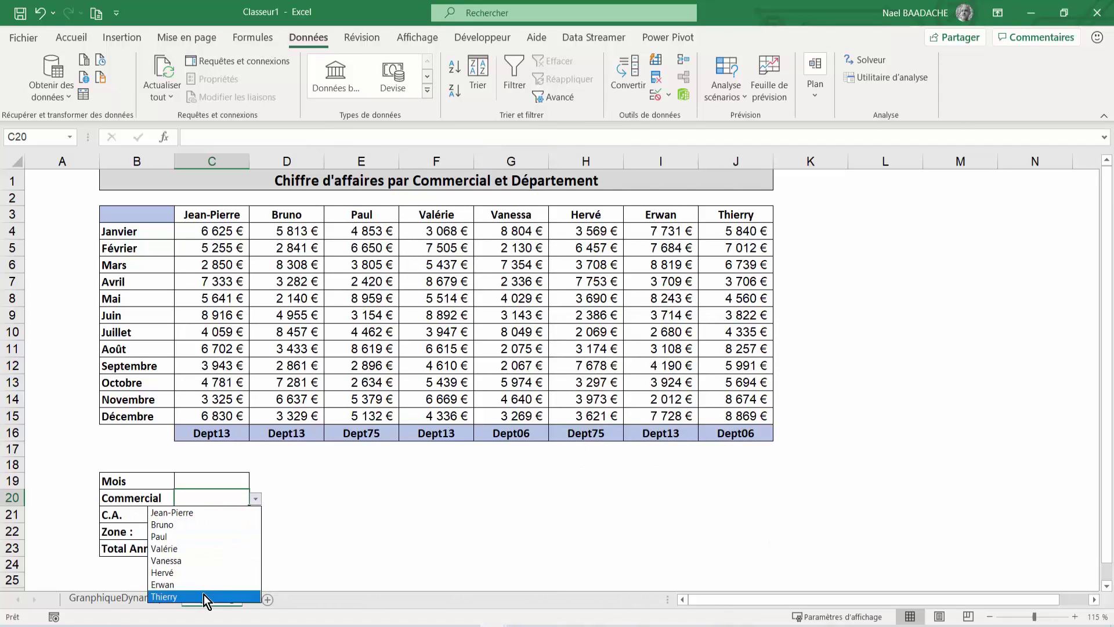
left_click(806, 218)
Step: Enter a ninth salesperson's name in K3 and confirm it ends C20's Commercial list
left_click(803, 215)
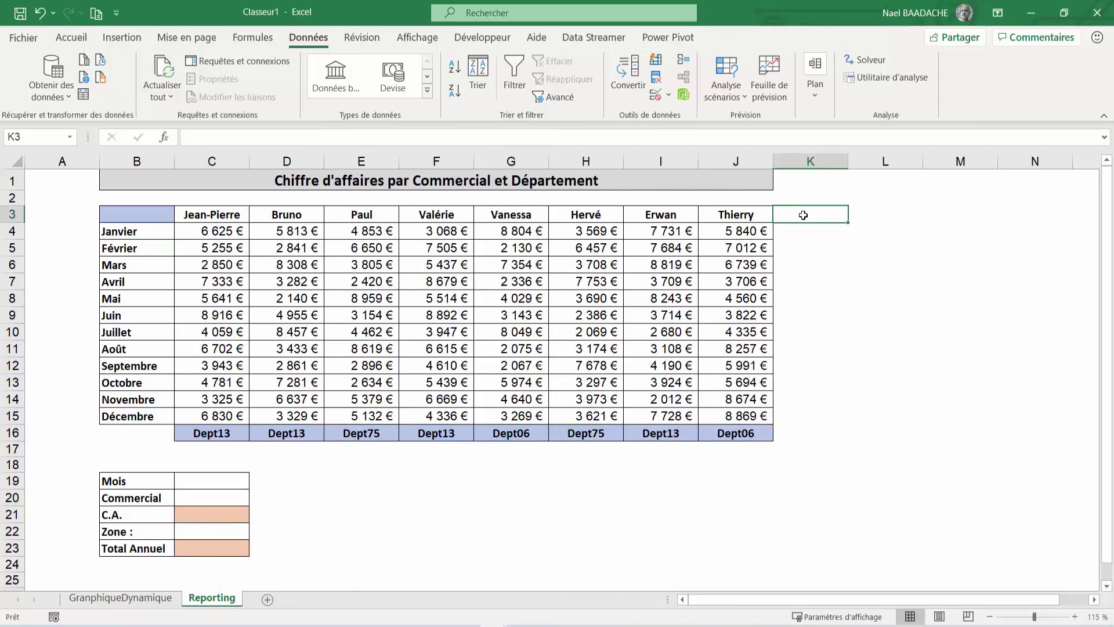
type("N")
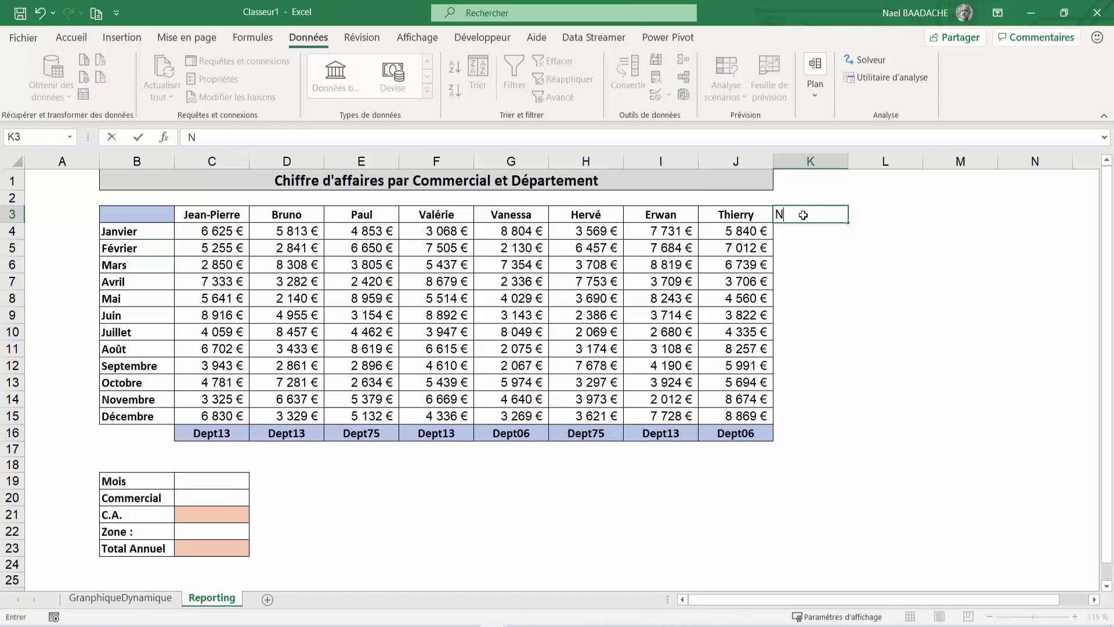
type("ael")
key("Return")
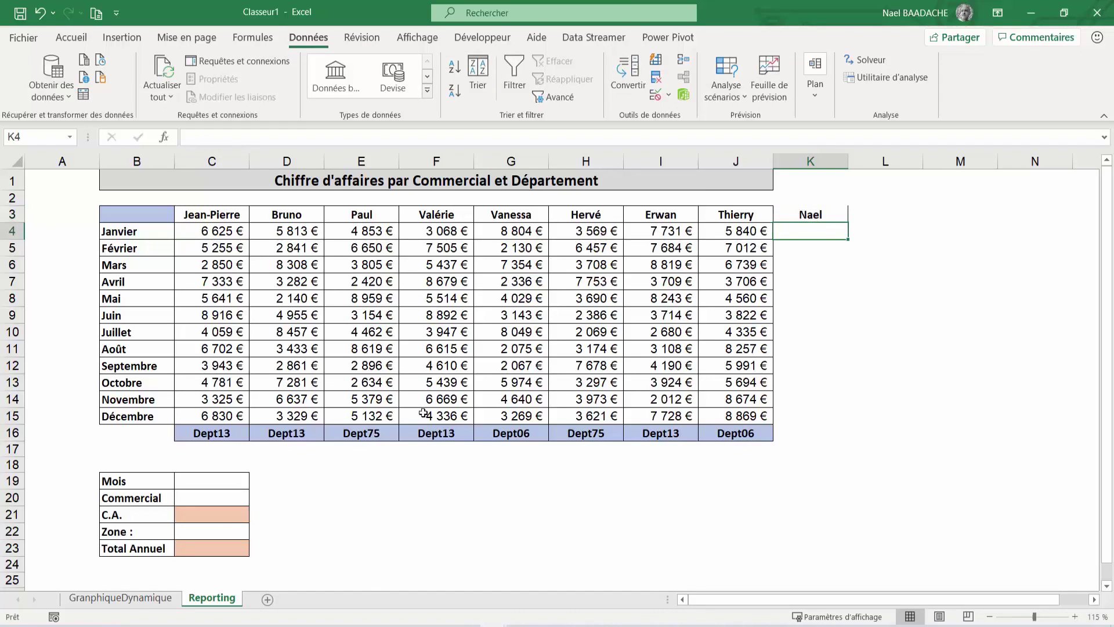
left_click(235, 498)
left_click(255, 498)
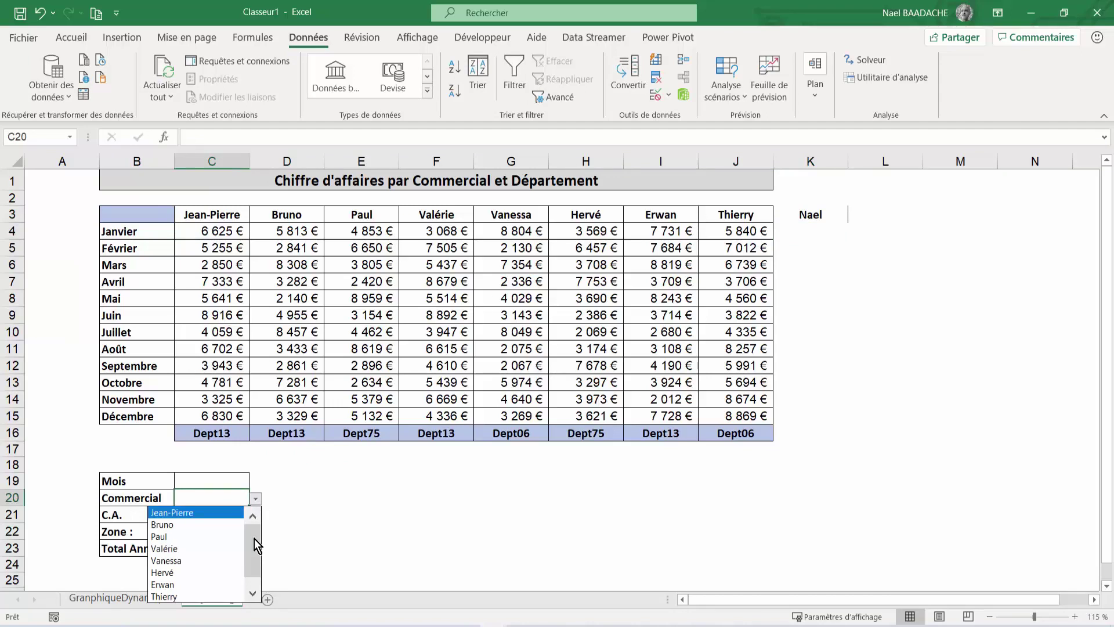
scroll(252, 573, "down", 1)
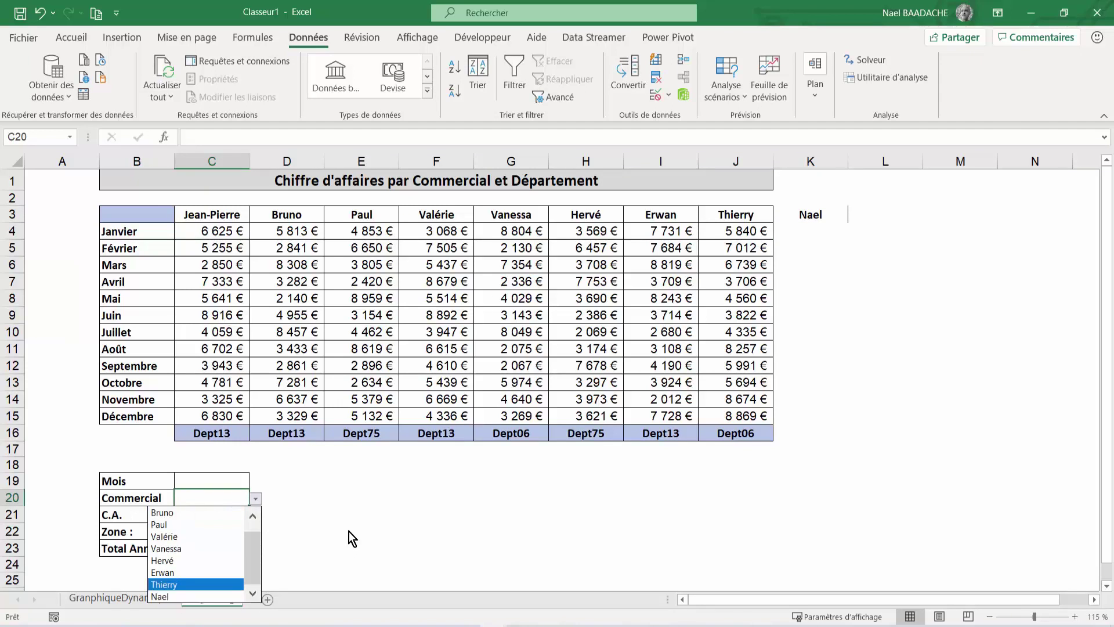
key("Escape")
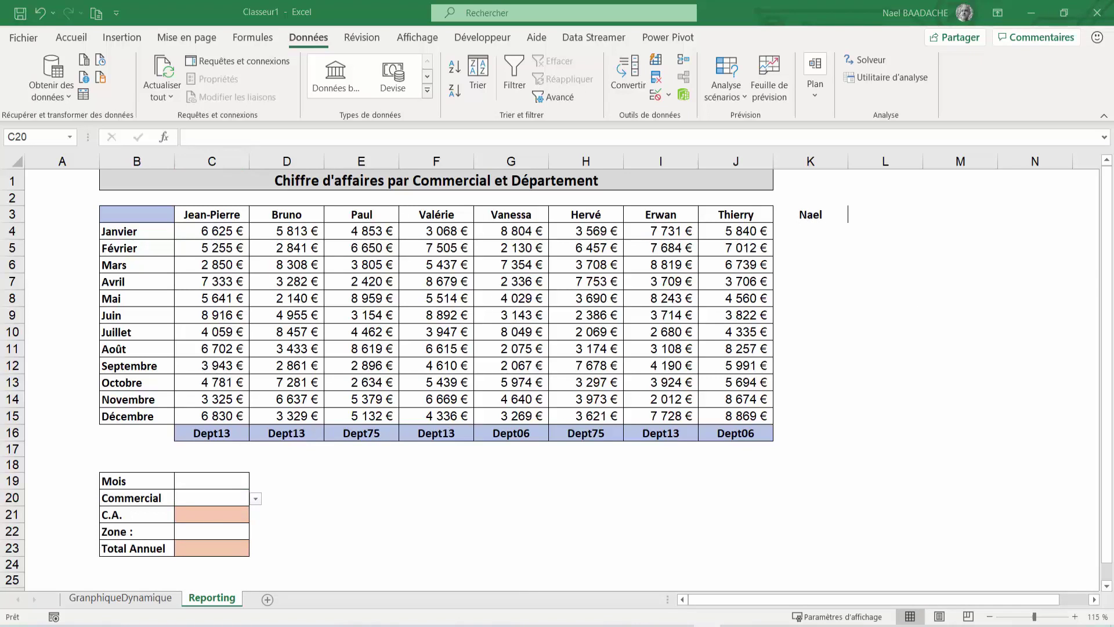
Step: Type =DECALER(B3;equiv(C19;B4:B15;0); in C21 as the month row offset
left_click(207, 515)
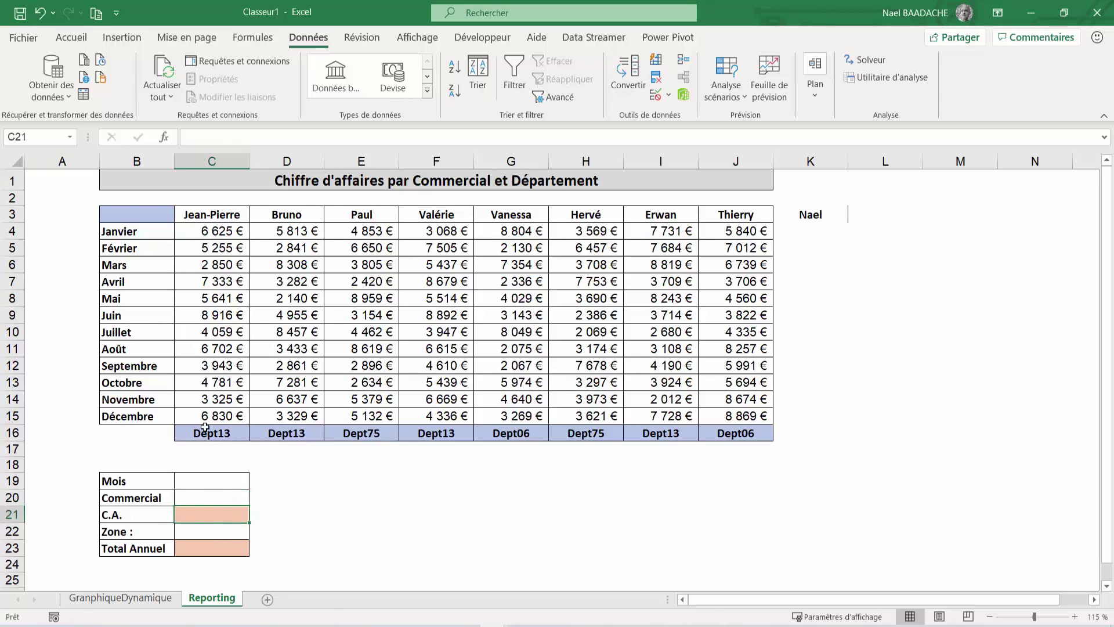
type("=DECAL")
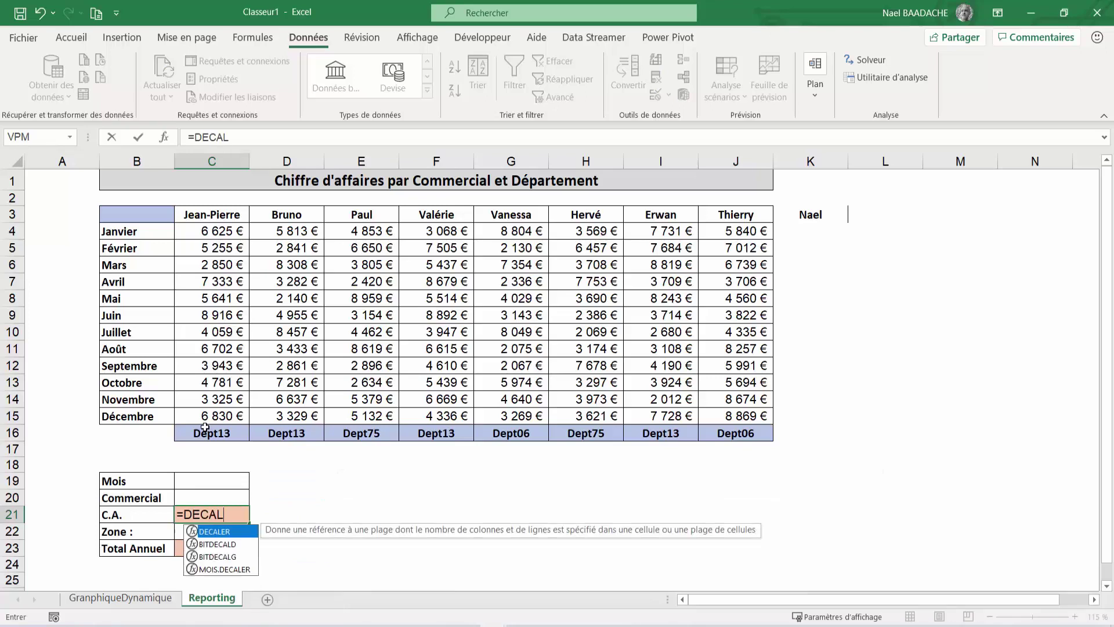
type("ER(")
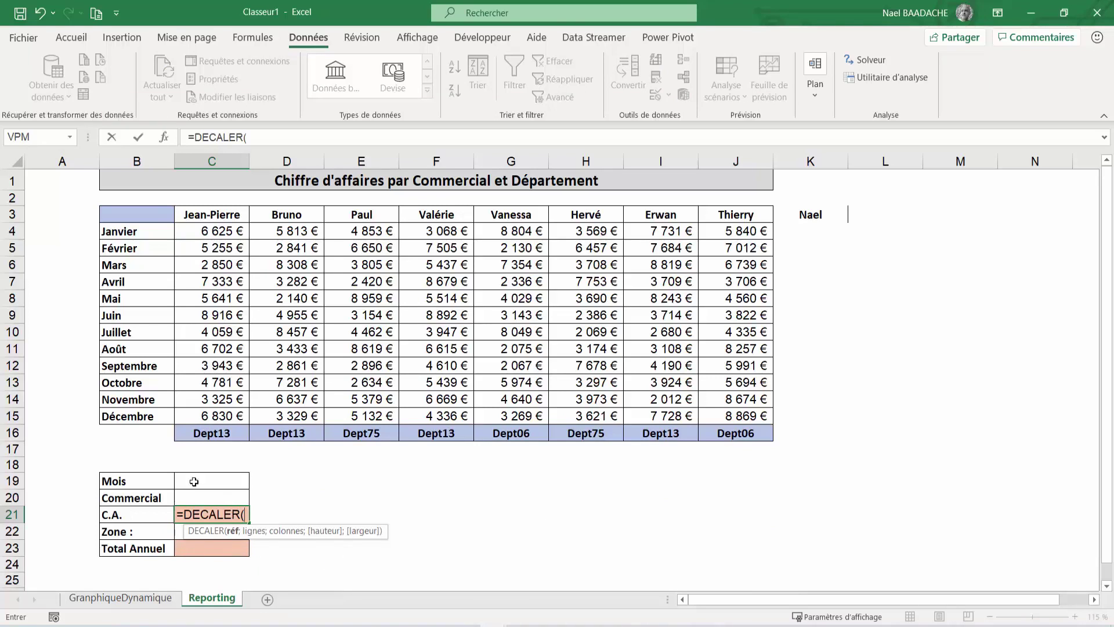
left_click(150, 215)
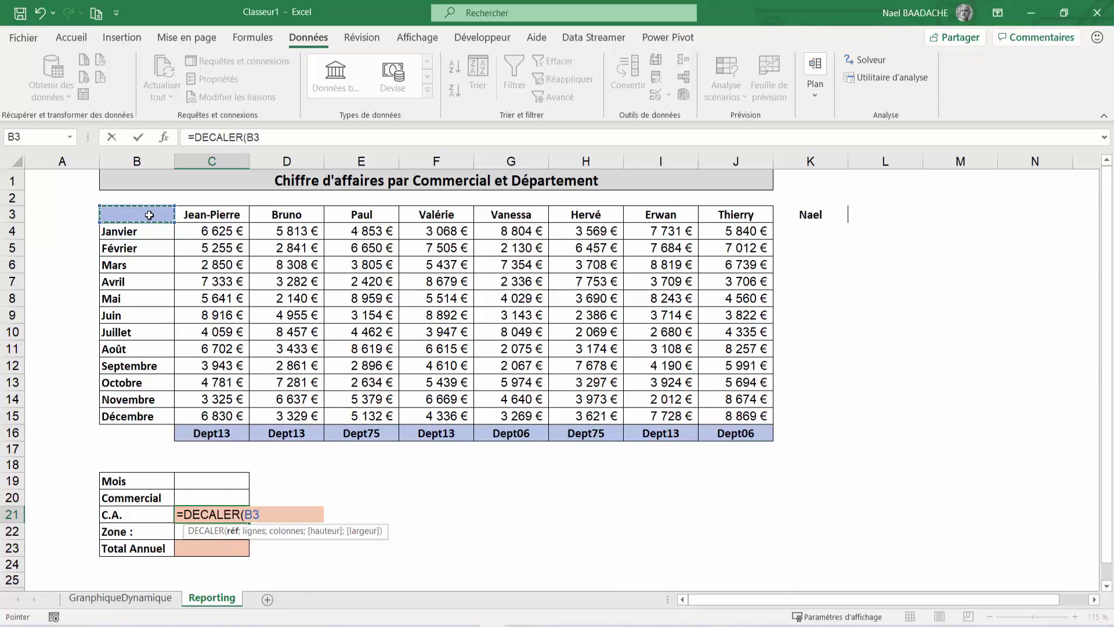
type(";")
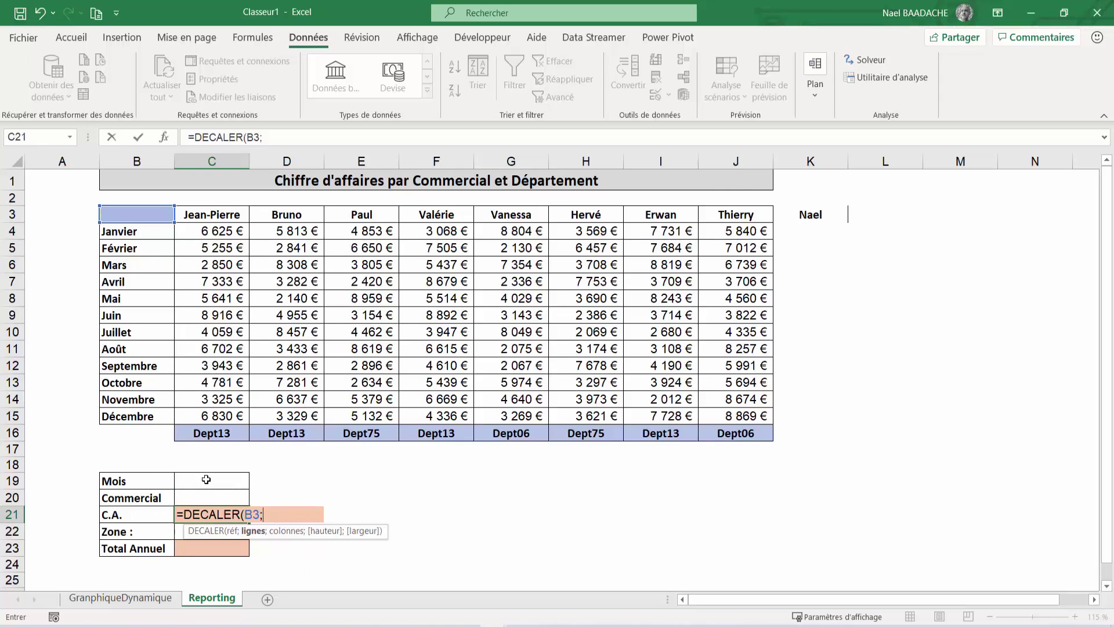
type("e")
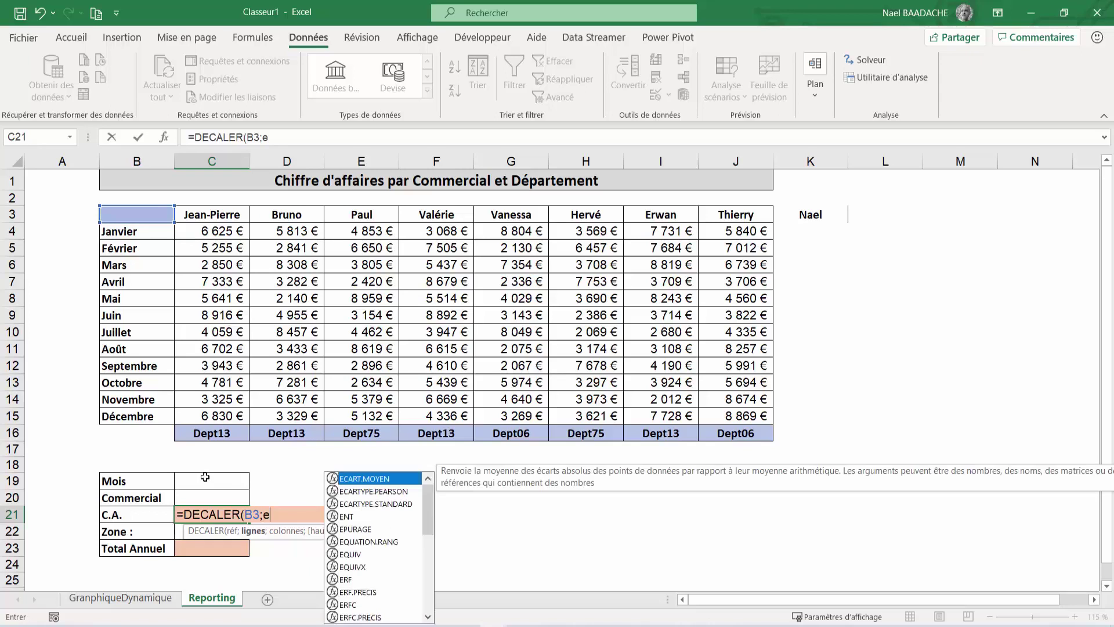
type("quiv(")
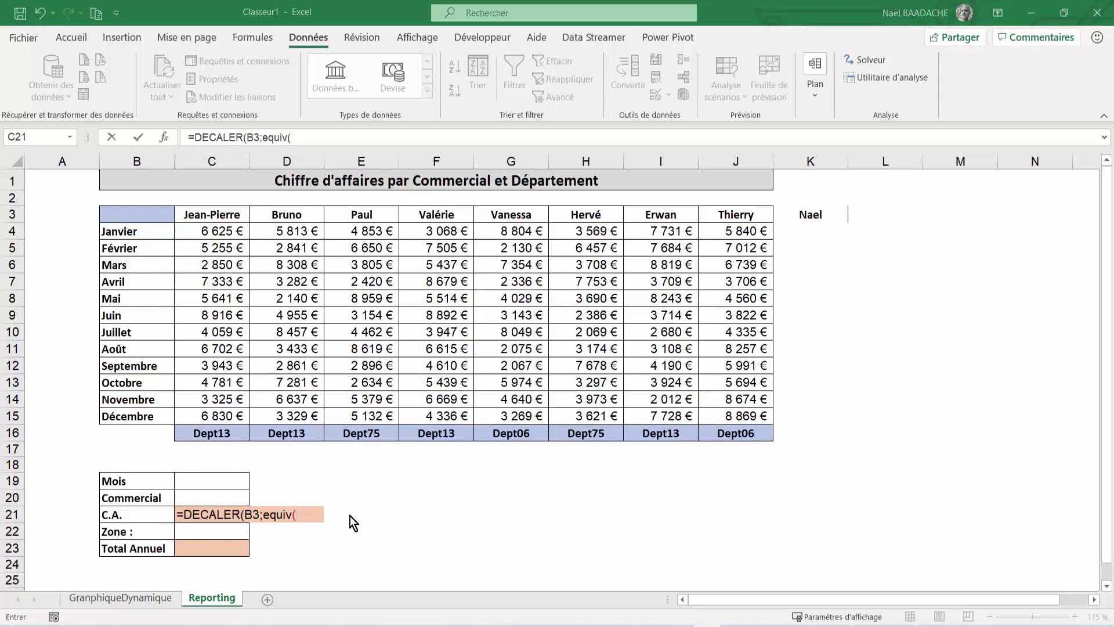
left_click(307, 514)
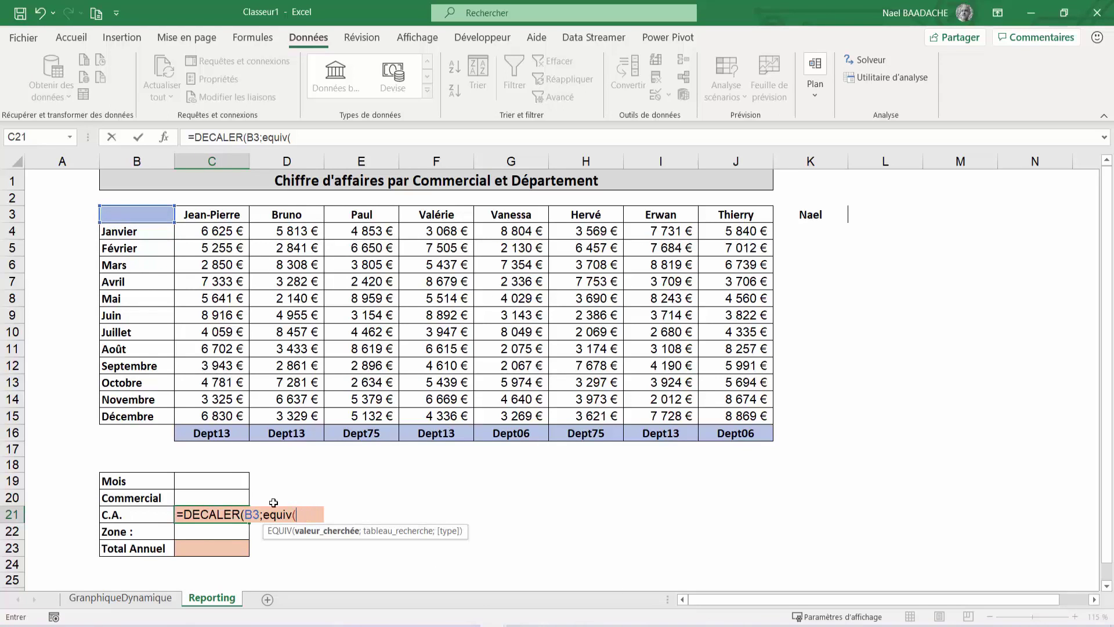
left_click(214, 479)
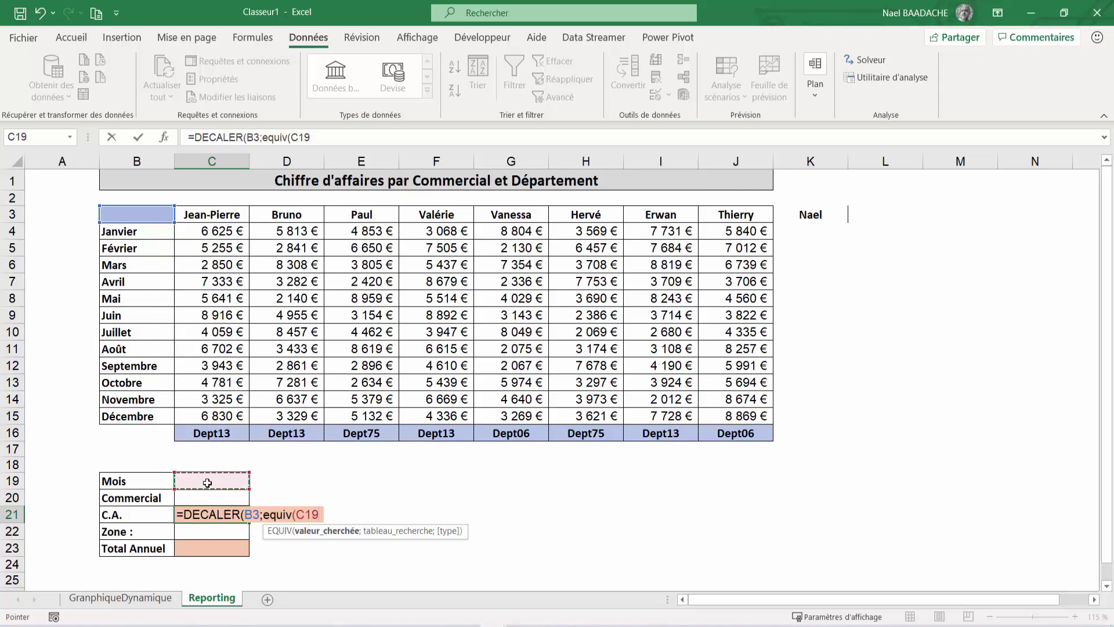
type(";")
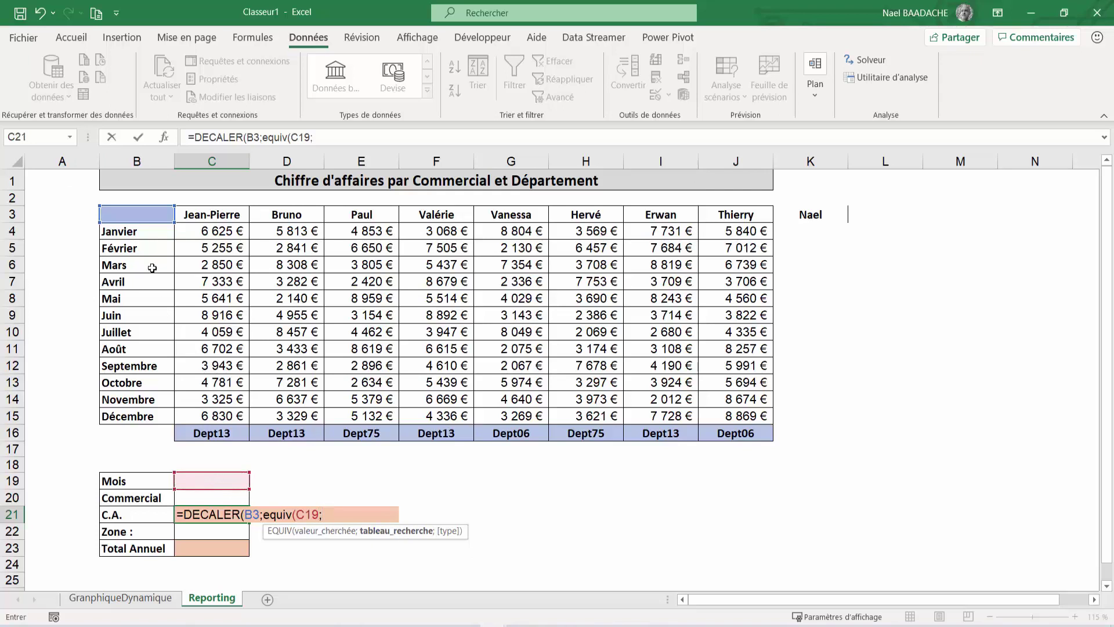
left_click_drag(145, 232, 137, 422)
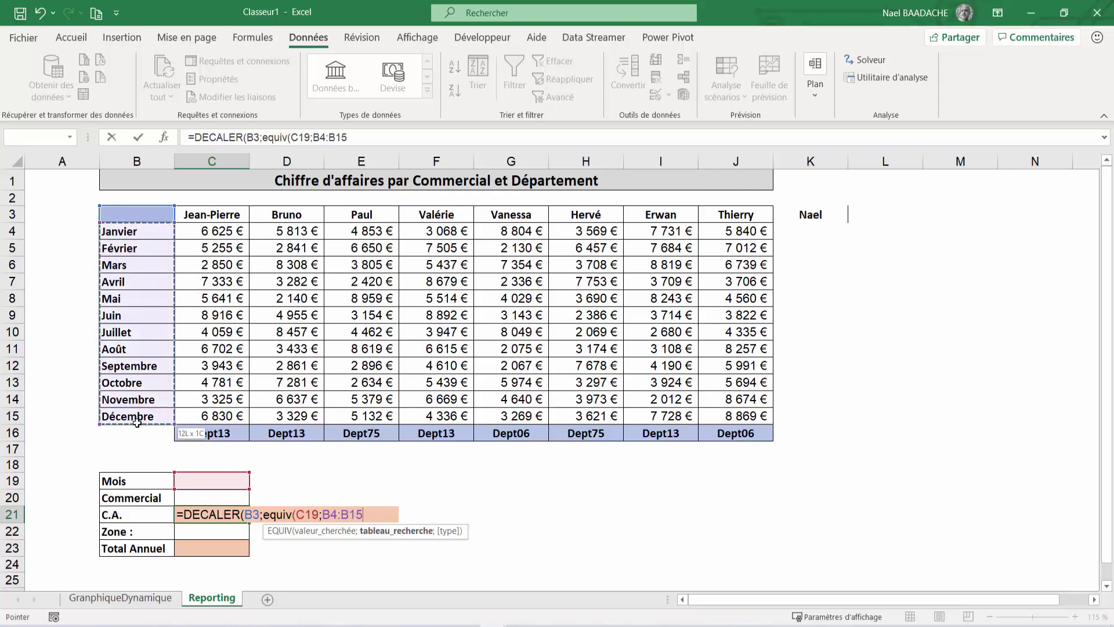
left_click_drag(137, 422, 137, 423)
type(";0")
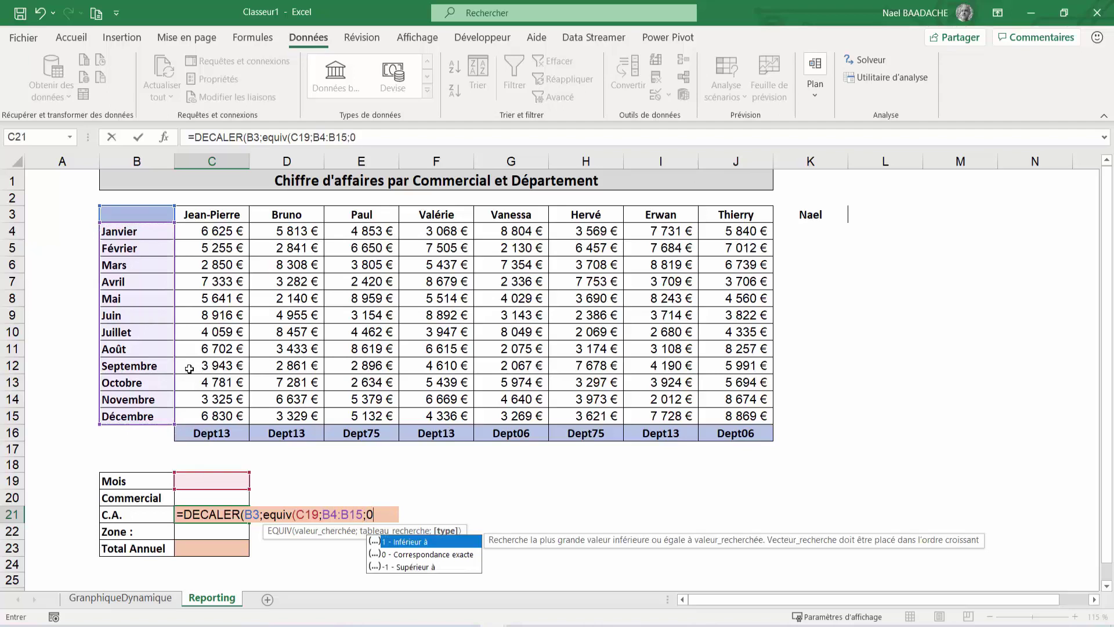
type(")")
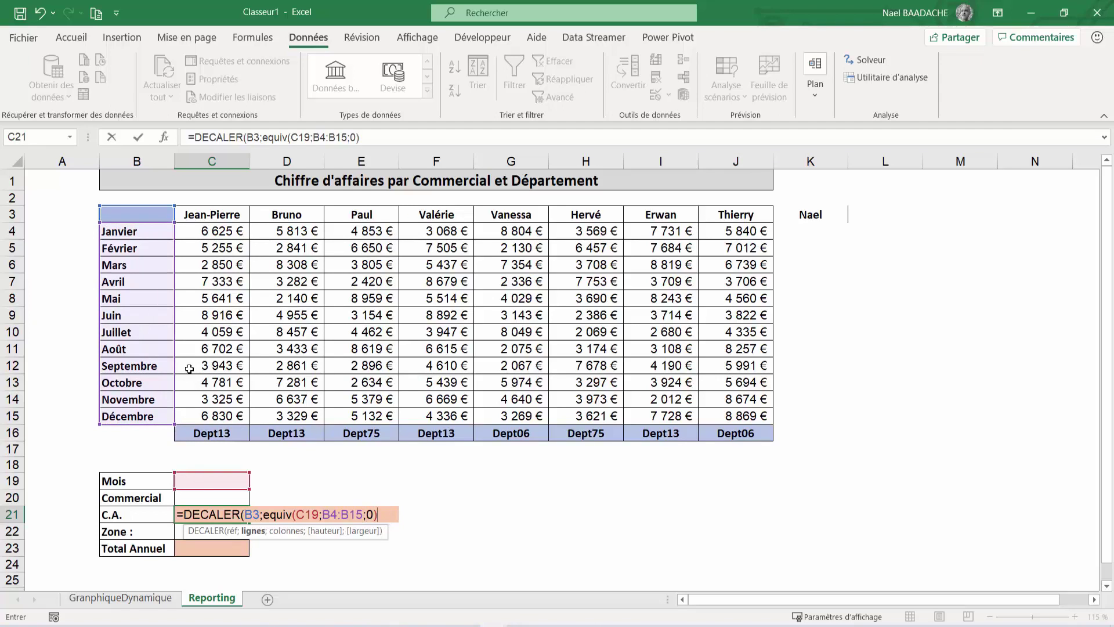
type(";")
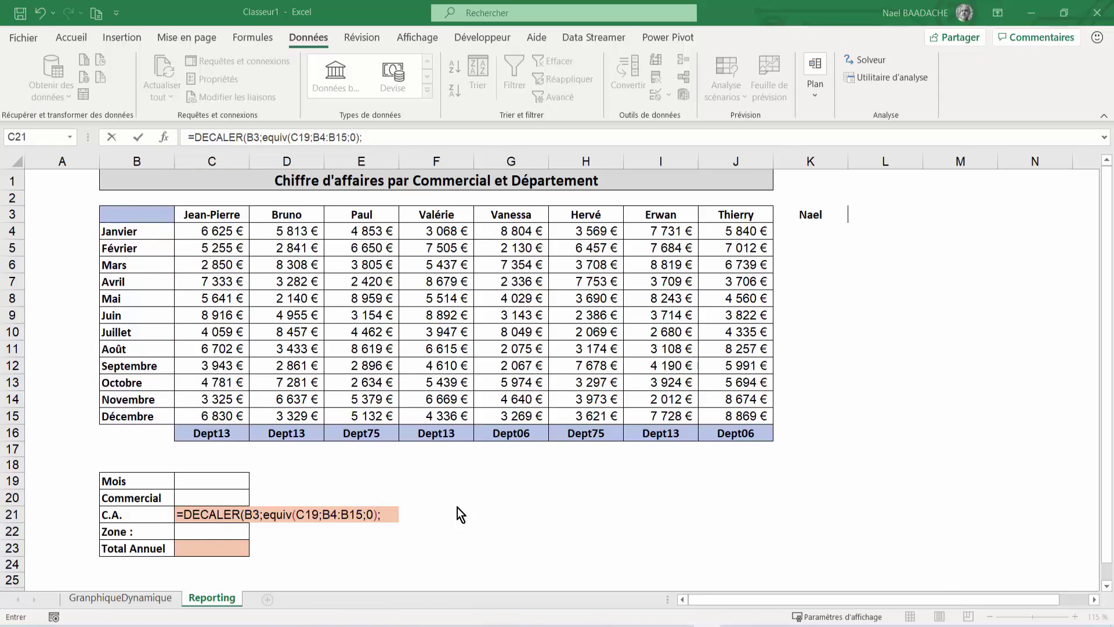
left_click(390, 519)
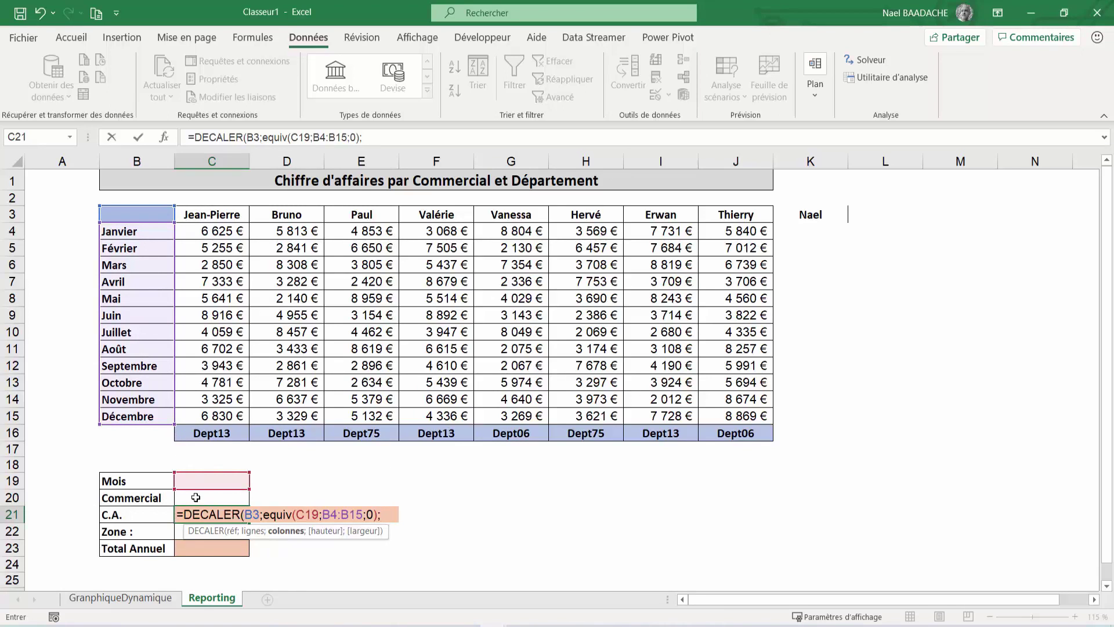
Step: Finish C21 with equiv(C20;Commerciaux;0)) as the column offset and commit it
type("eq")
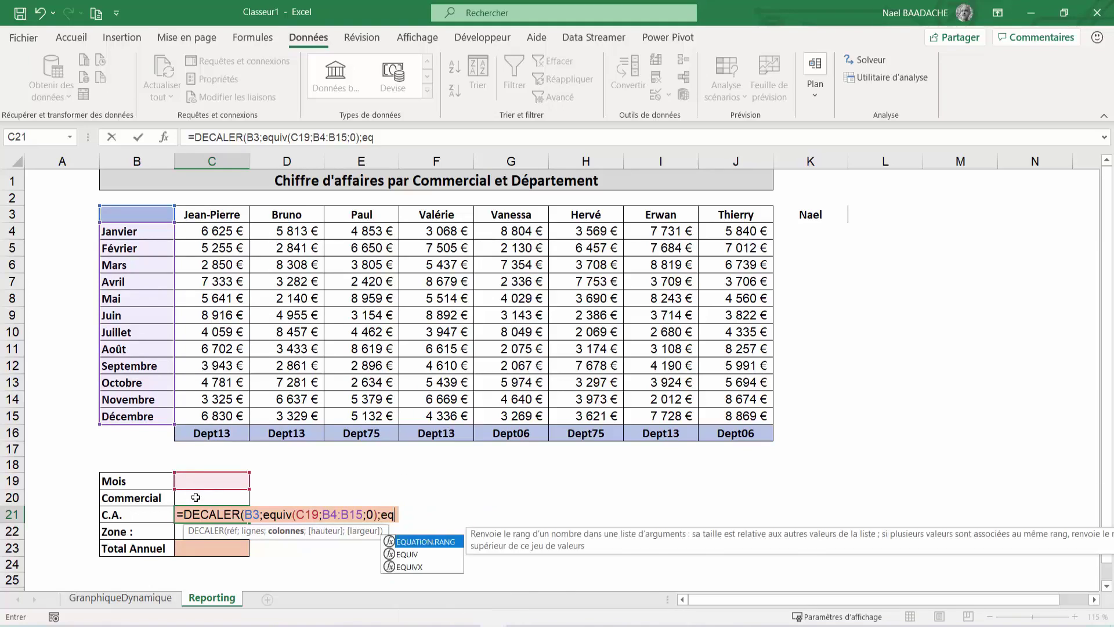
type("uiv(")
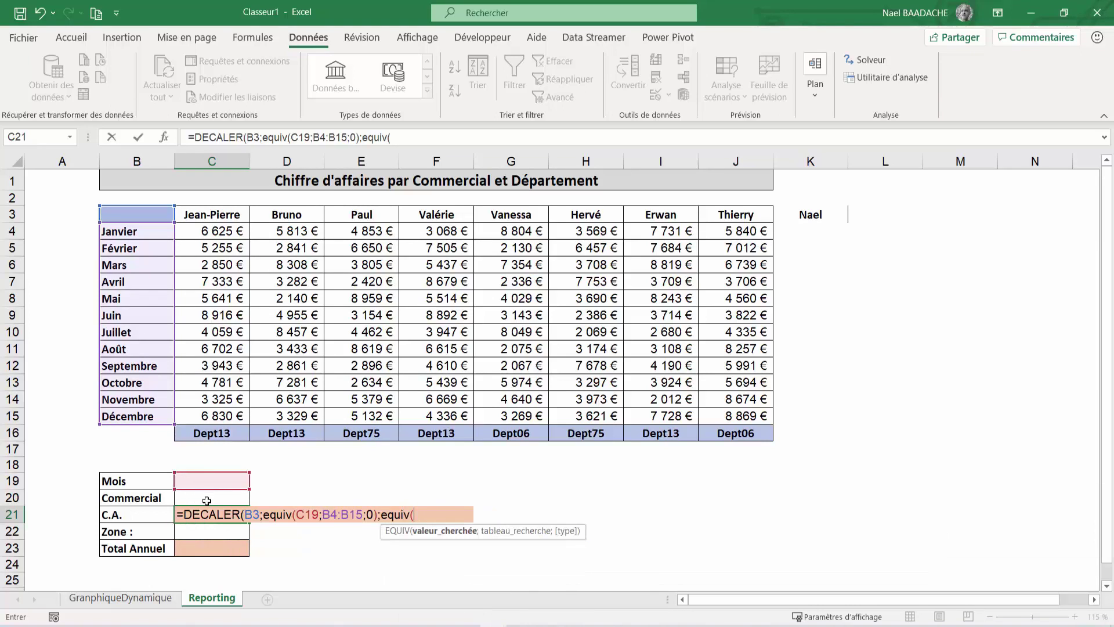
left_click(207, 497)
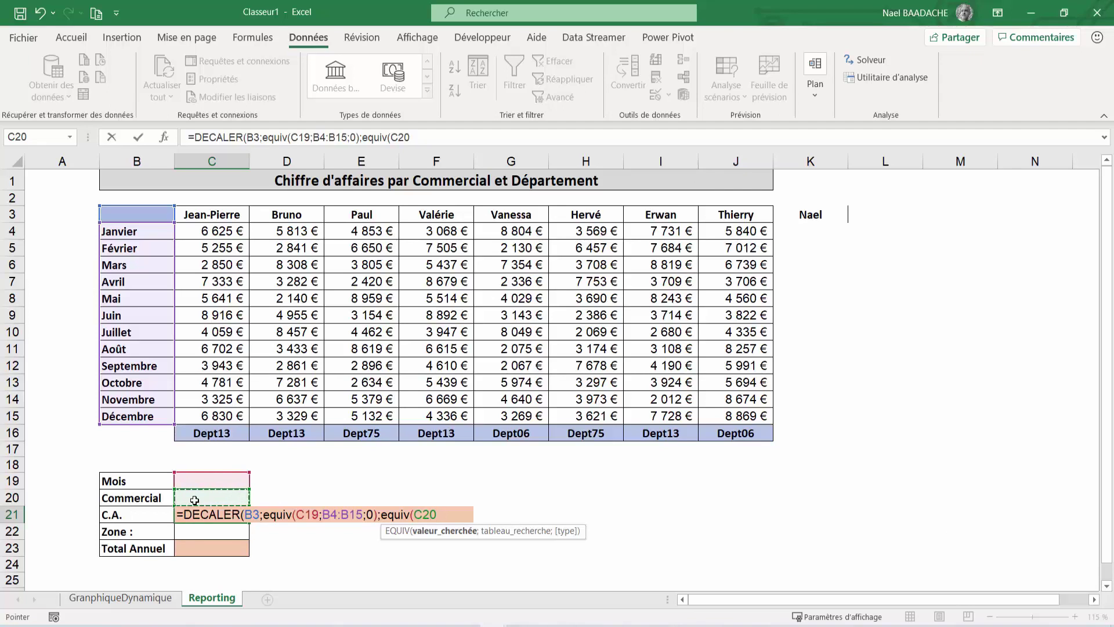
type(";")
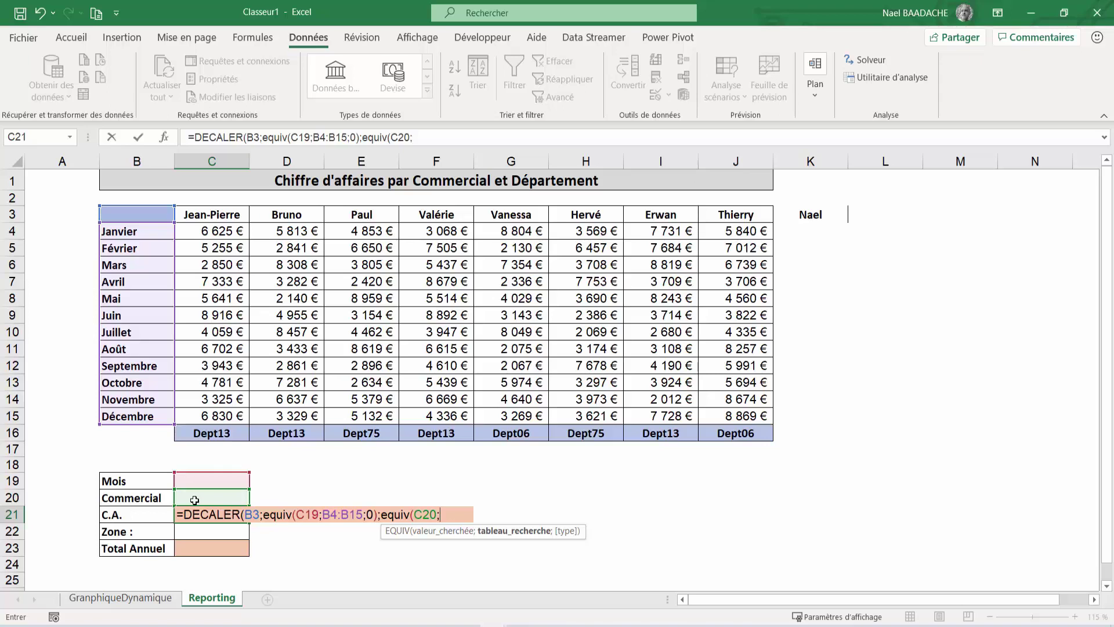
key("F3")
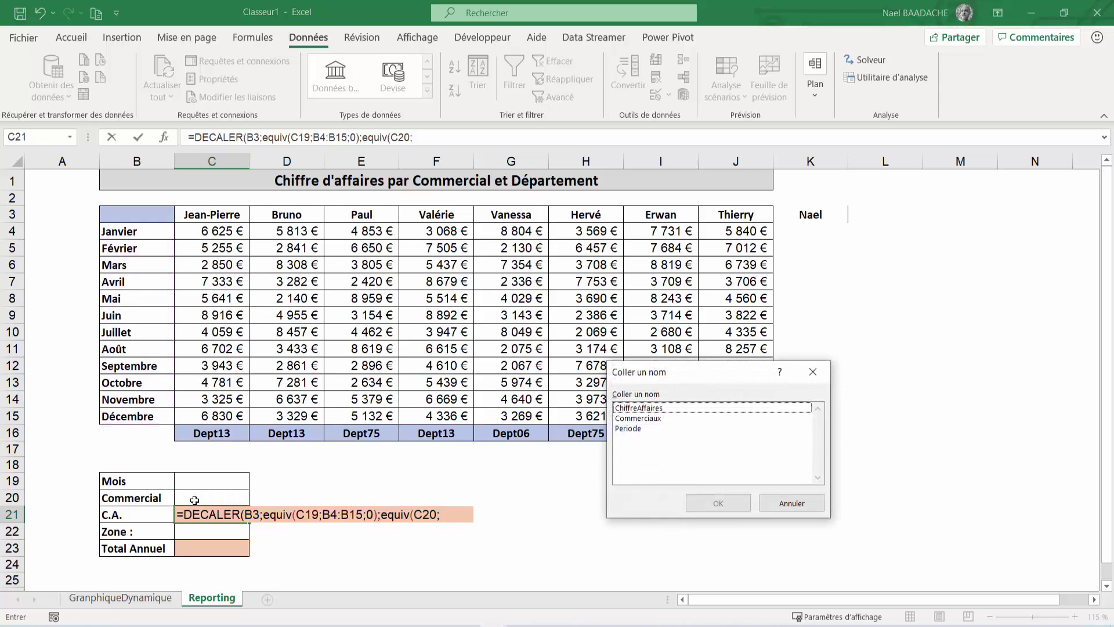
left_click(657, 419)
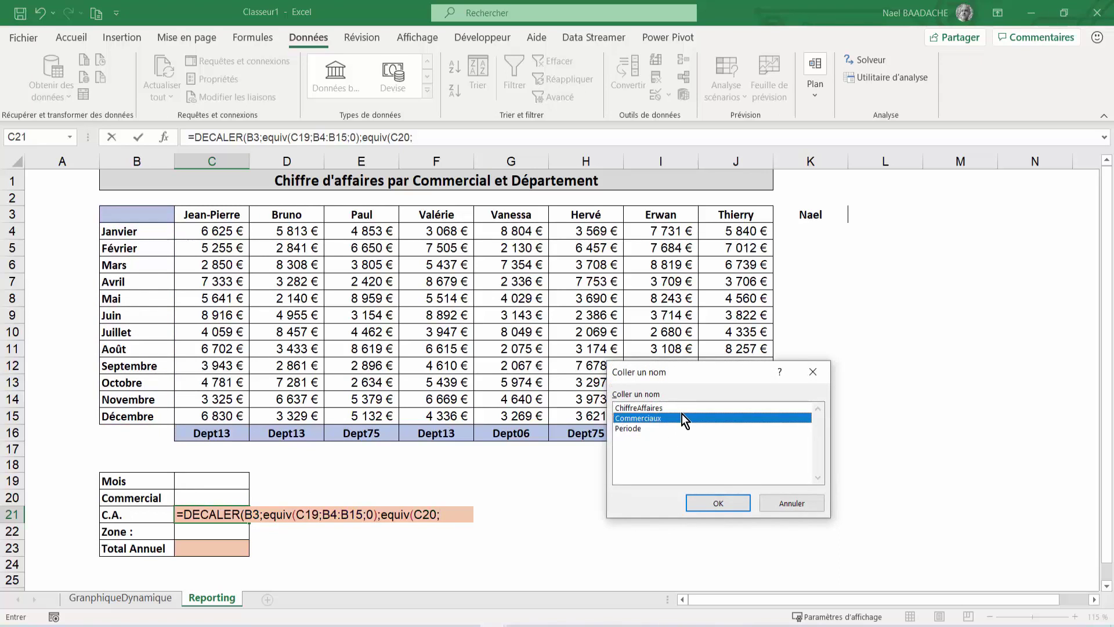
left_click(703, 502)
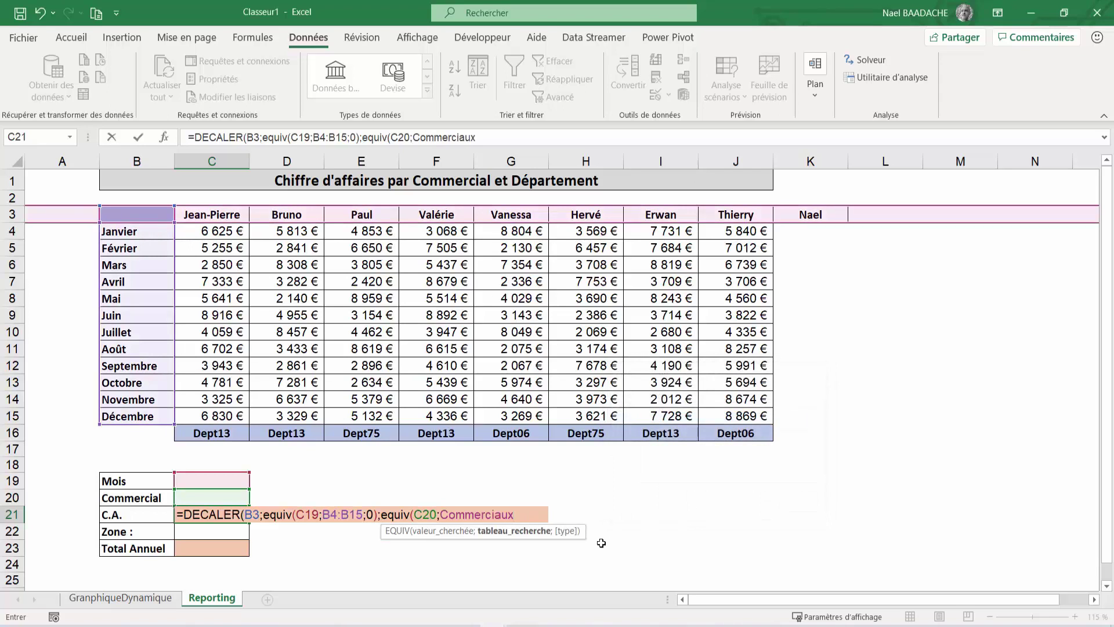
type(";")
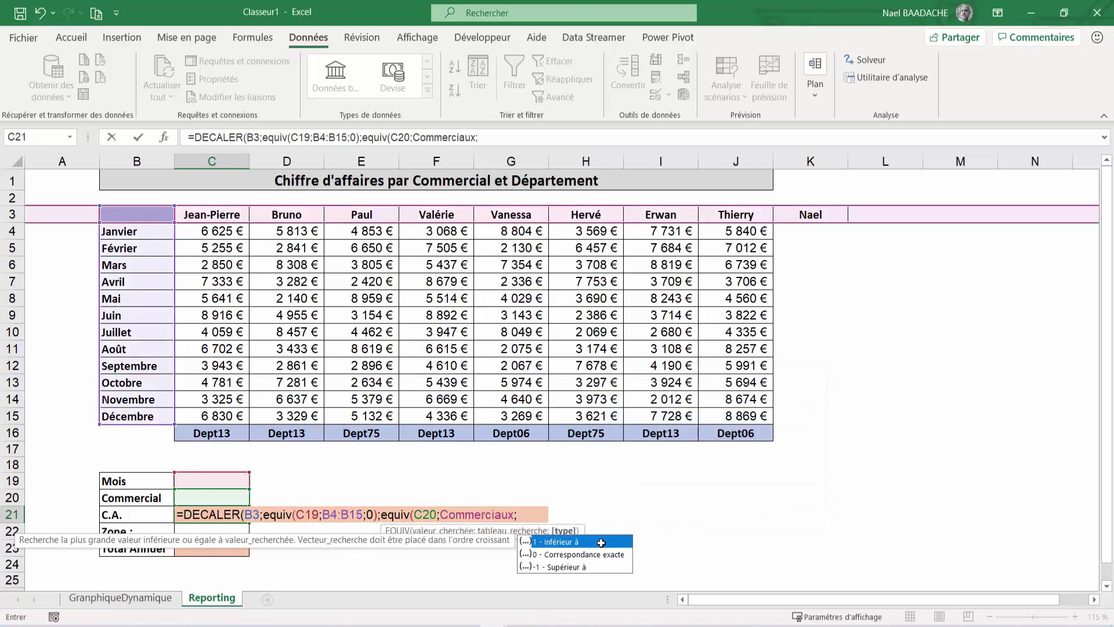
type("0")
type(")")
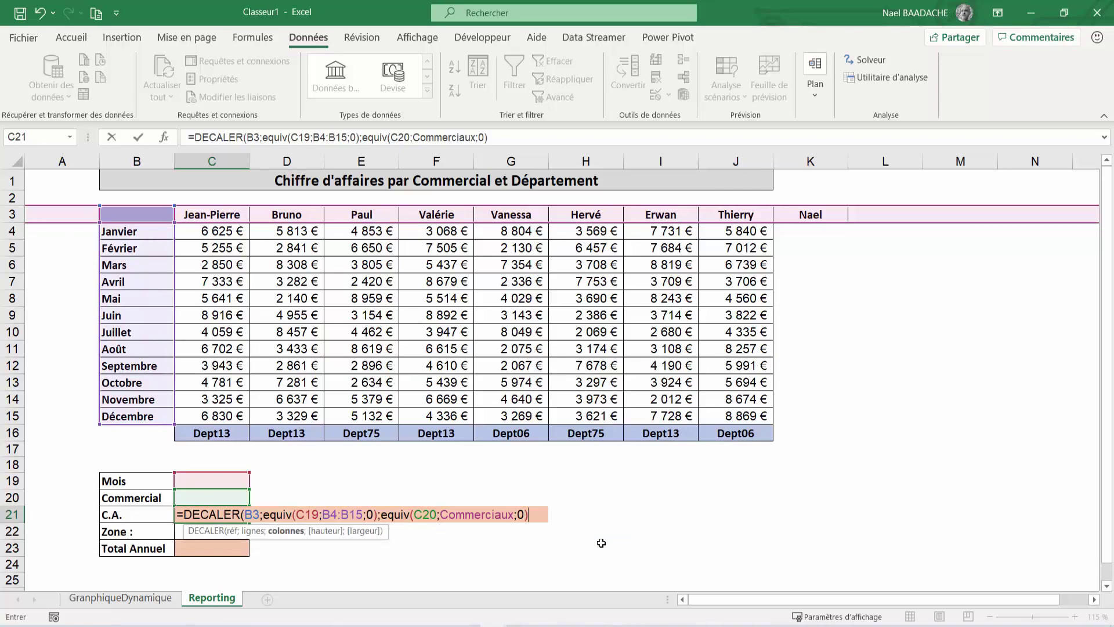
type(")")
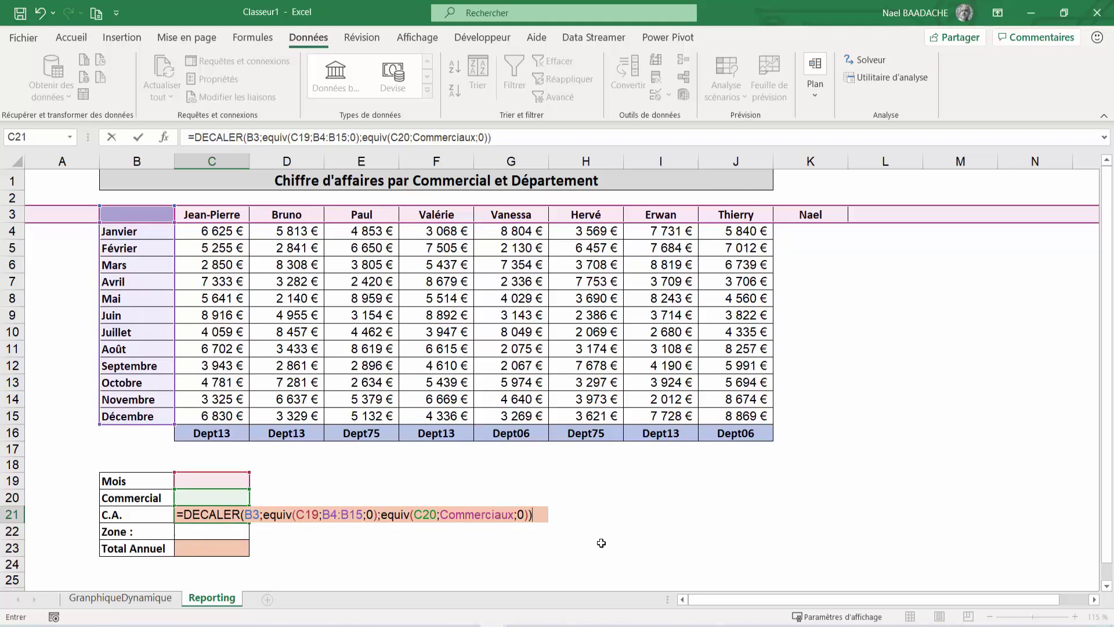
key("ctrl+Return")
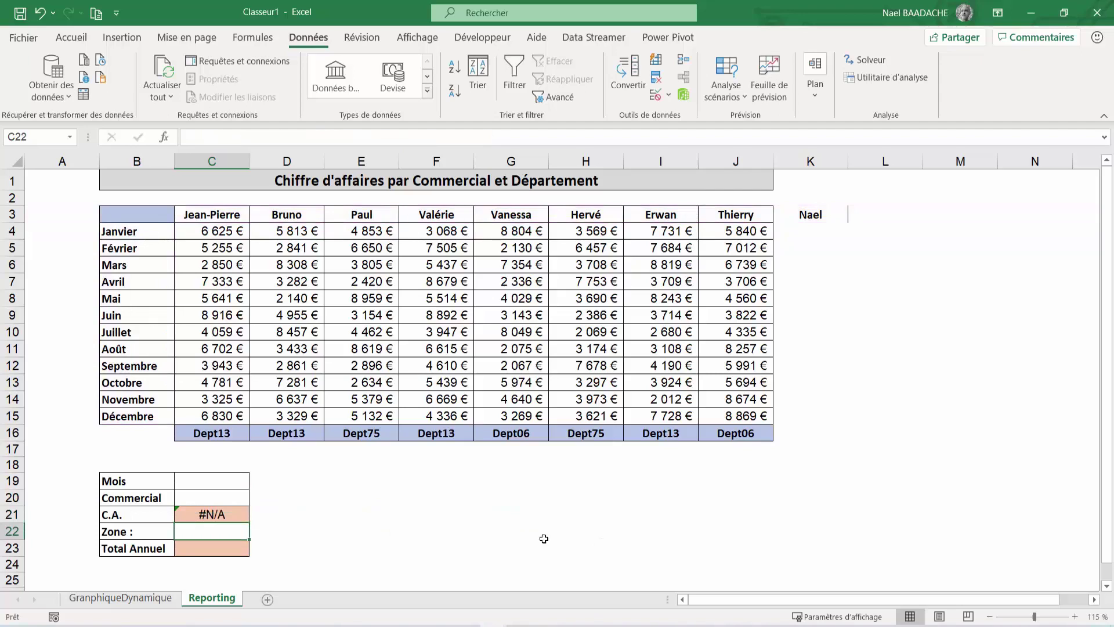
Step: Choose Février and the first commercial, and confirm C21 returns 5255, matching C5
left_click(232, 483)
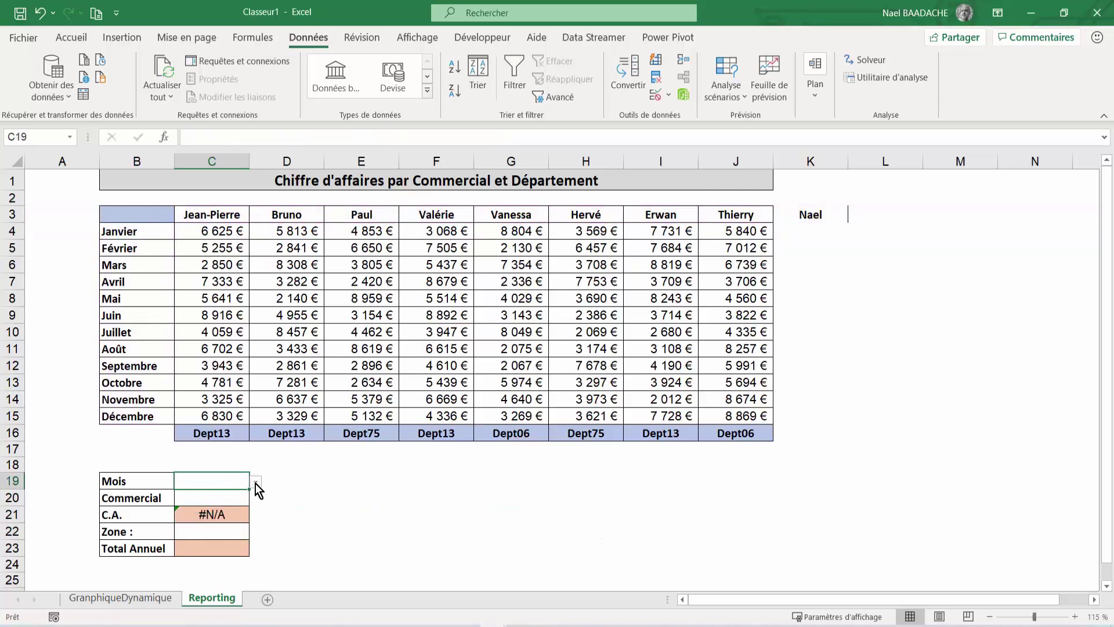
left_click(256, 482)
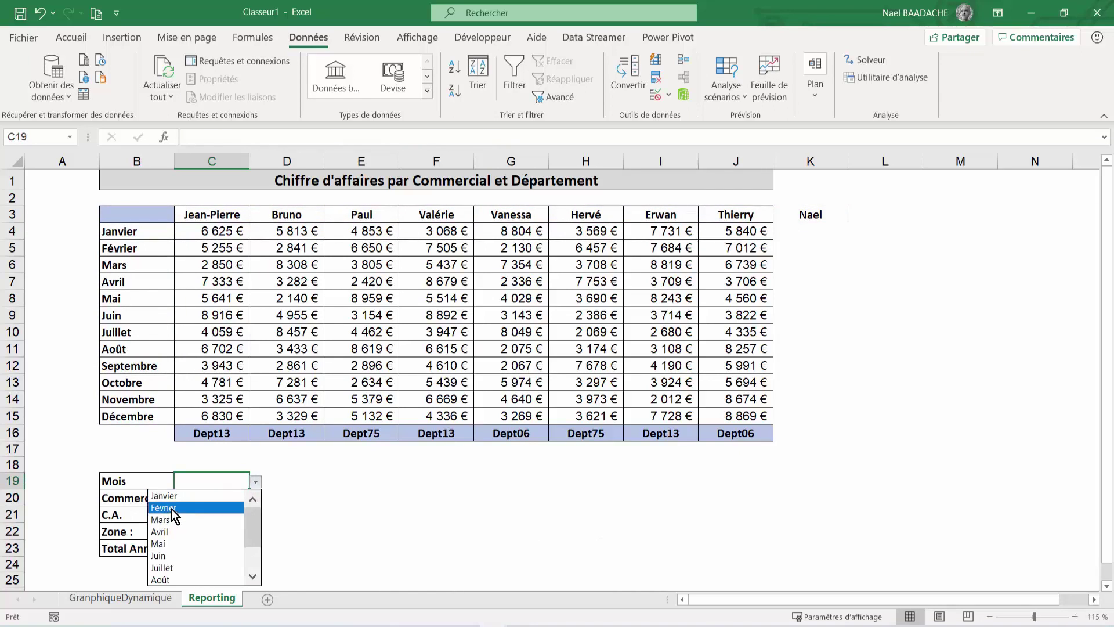
left_click(171, 508)
left_click(224, 499)
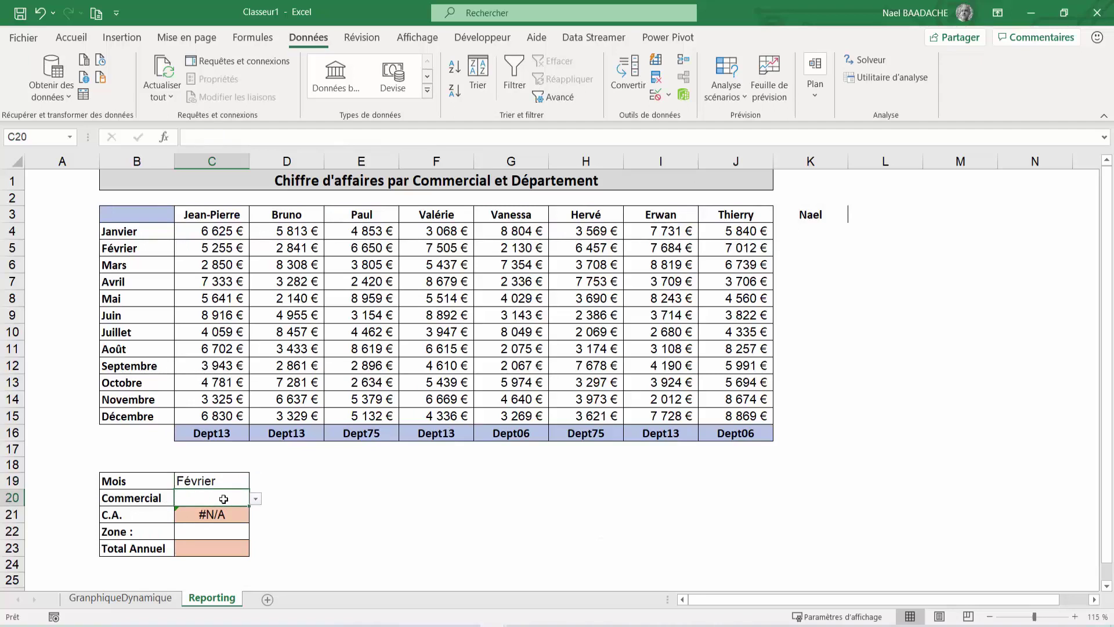
left_click(256, 499)
left_click(186, 513)
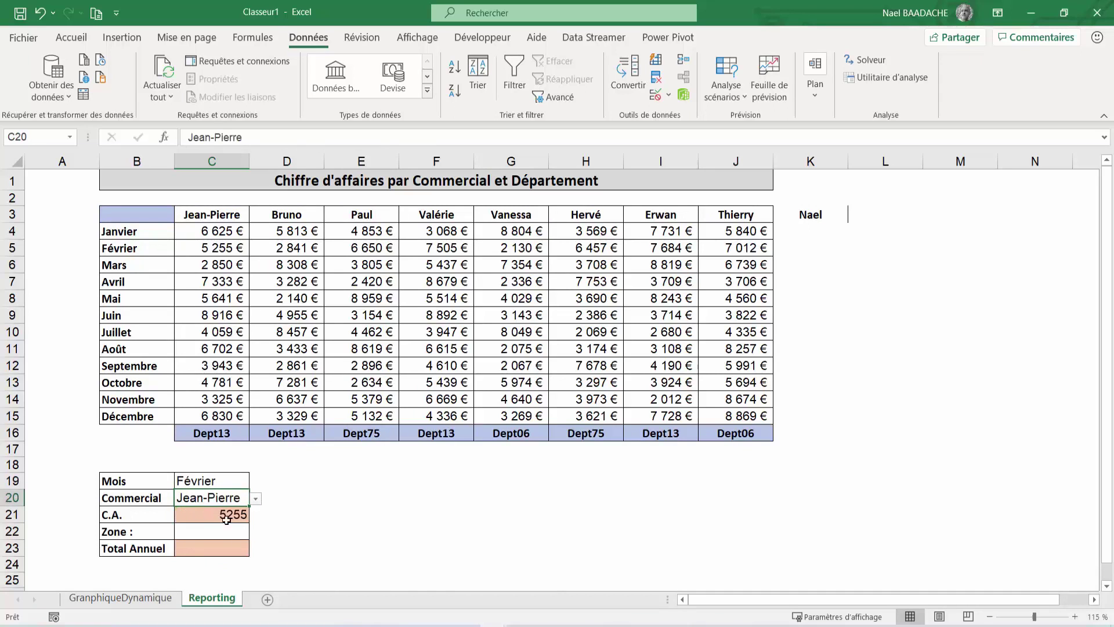
left_click(231, 515)
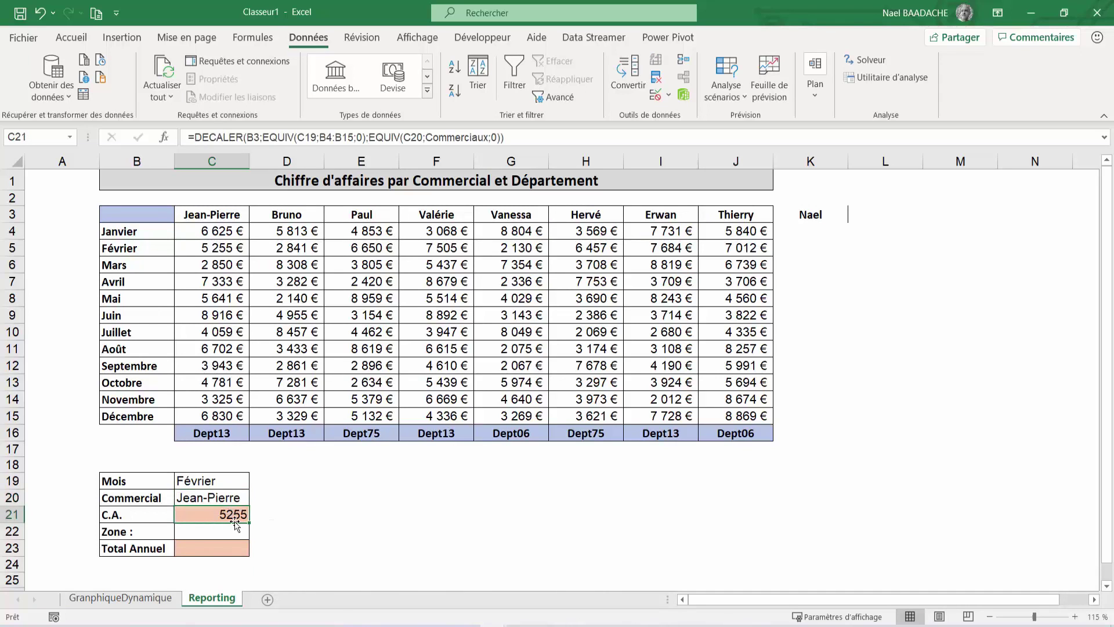
left_click(215, 246)
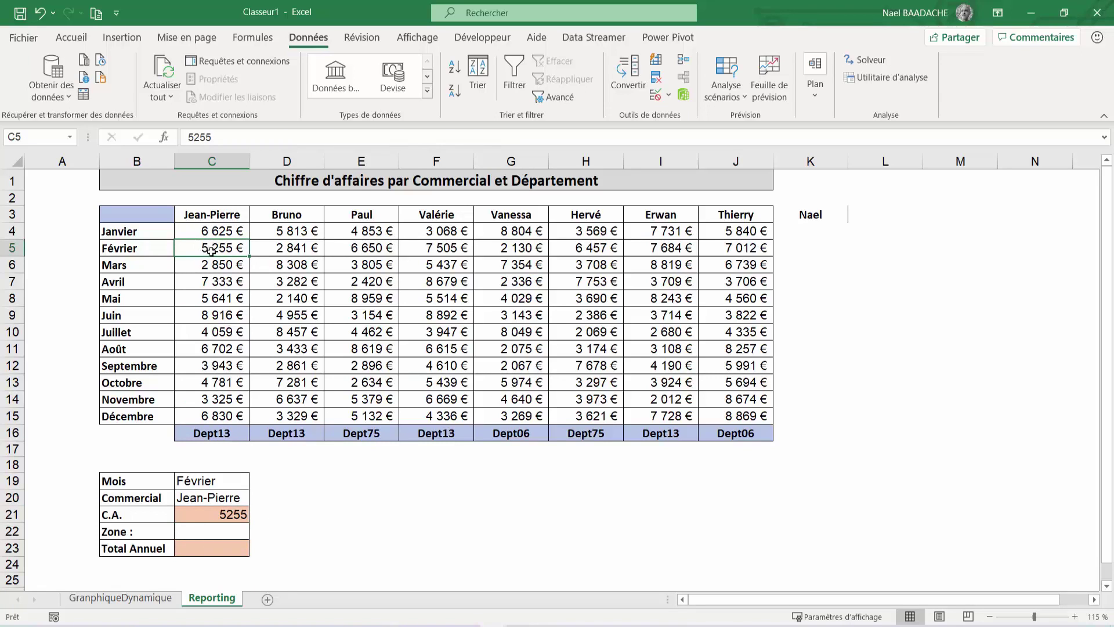
left_click(216, 515)
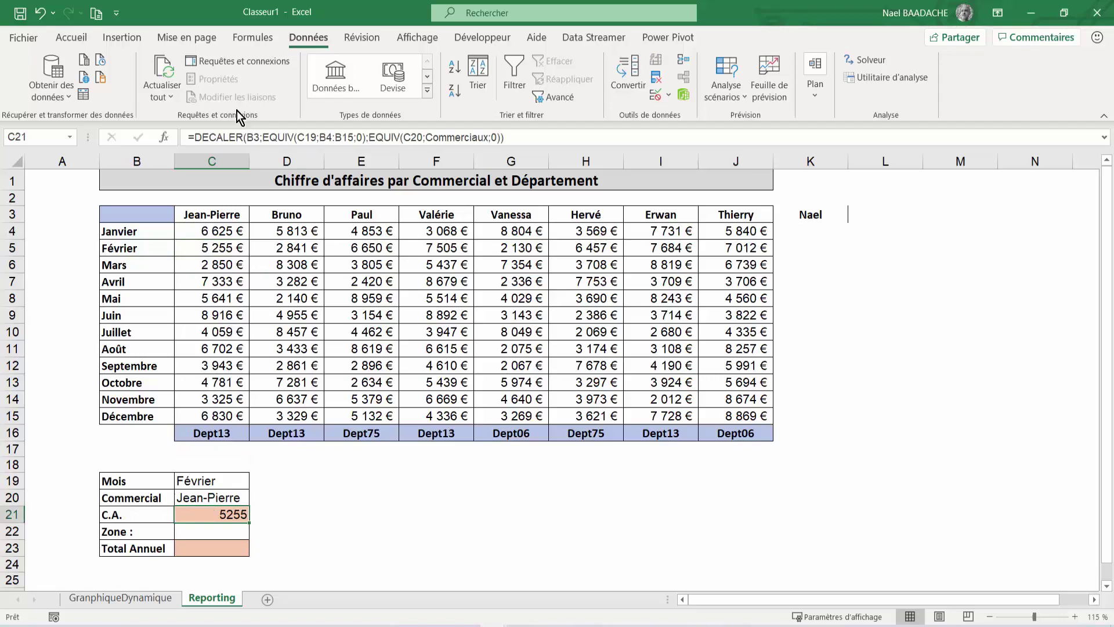
Step: Format C21 as accounting euros with no decimals, displaying 5 255 €
left_click(65, 36)
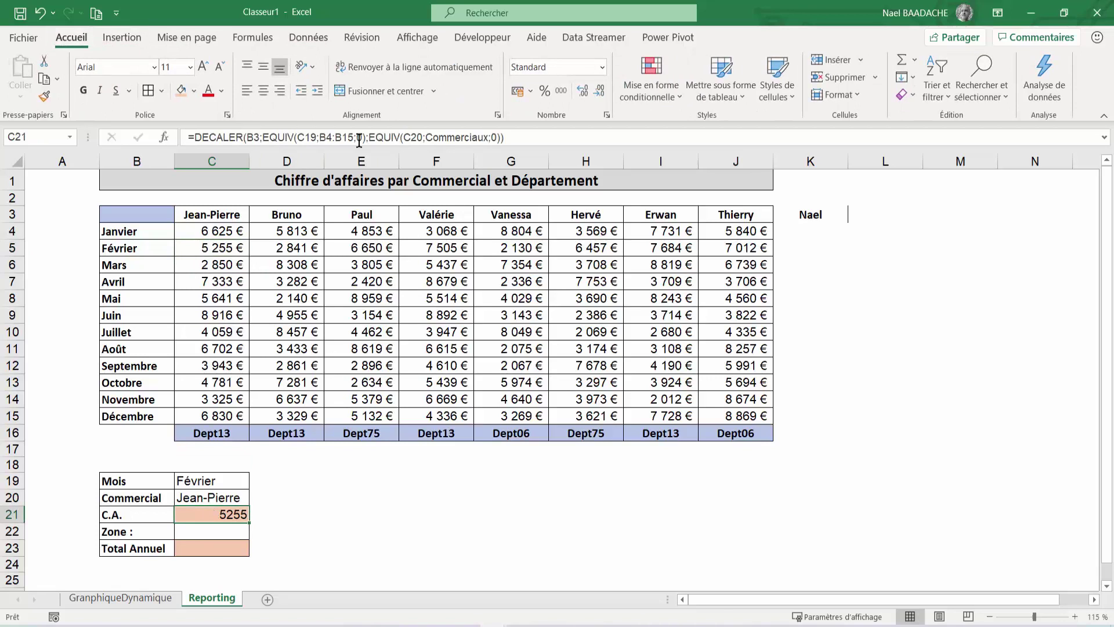
left_click(518, 94)
left_click(596, 92)
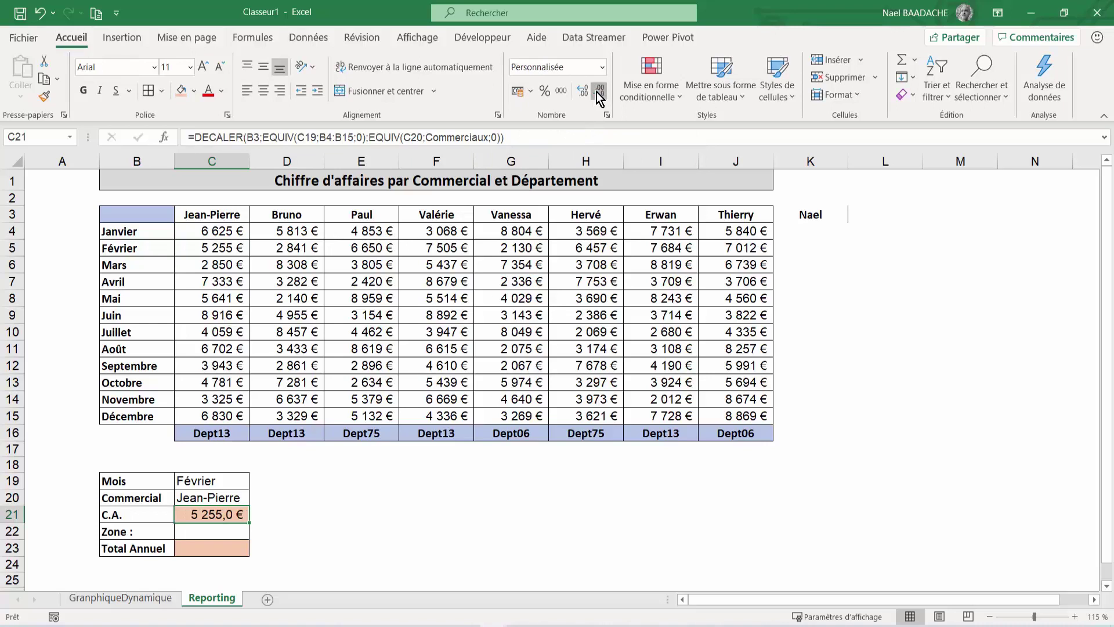
left_click(597, 92)
left_click(811, 231)
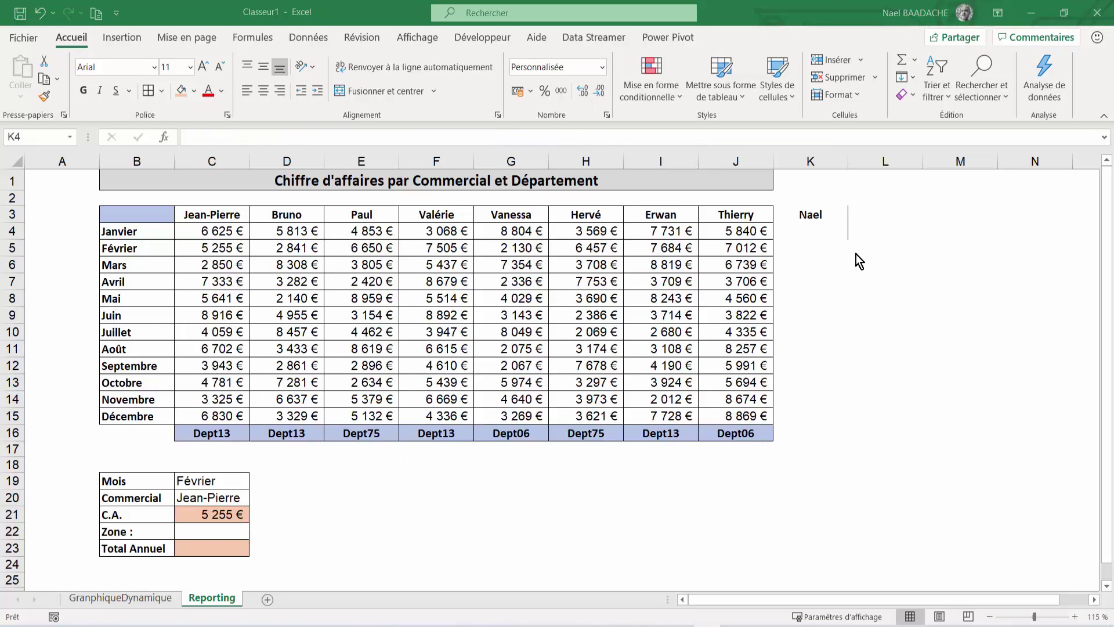
Step: Enter 3000 as the new salesperson's January figure in K4
left_click(813, 216)
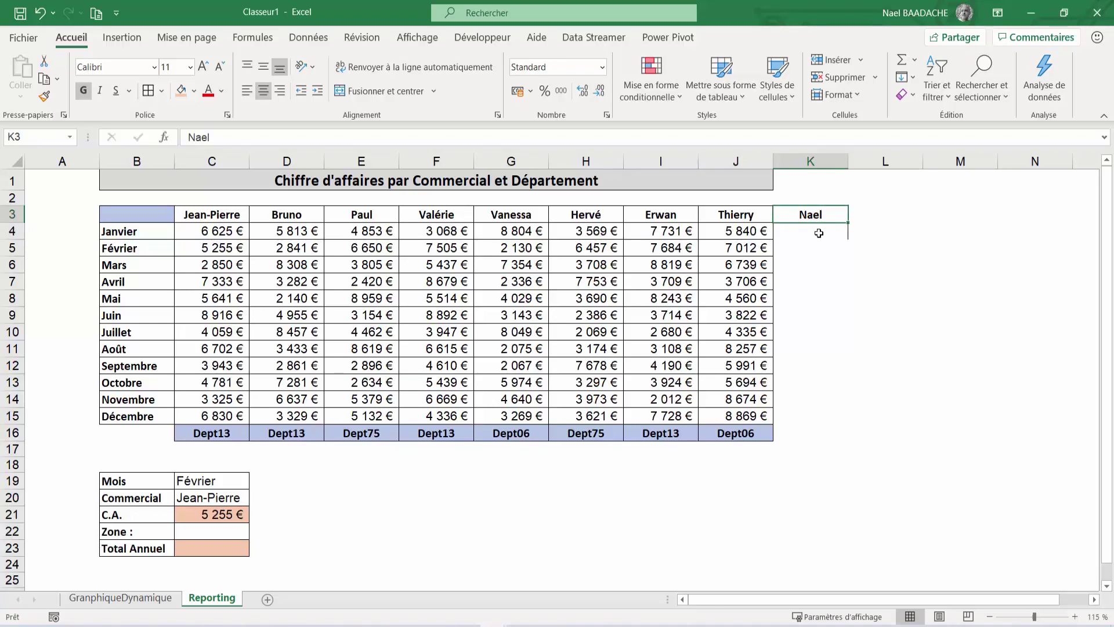
left_click_drag(819, 233, 815, 250)
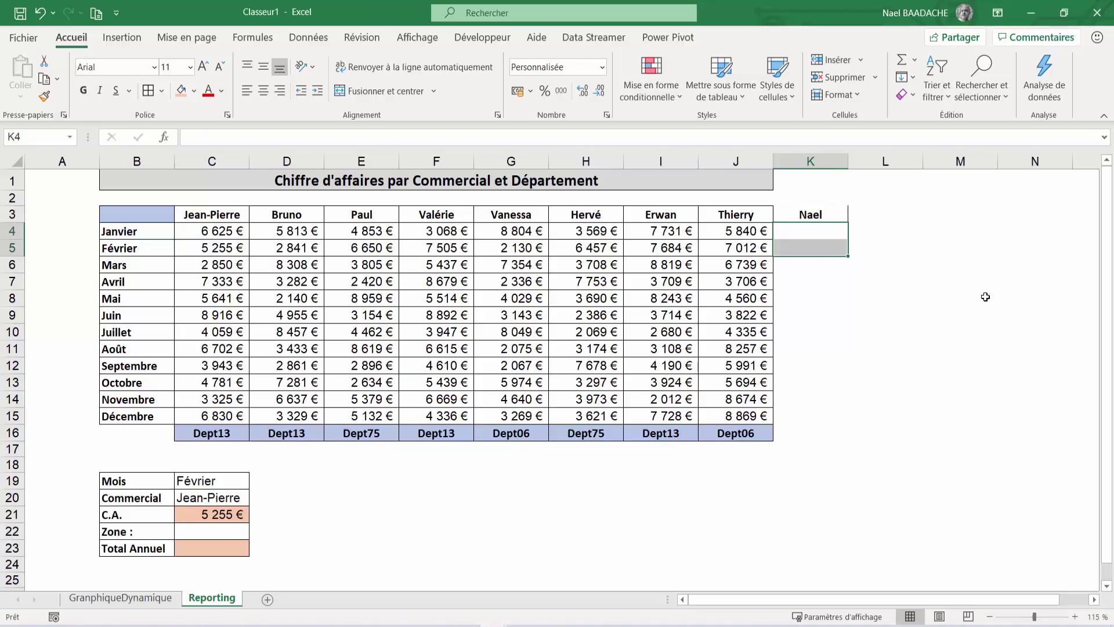
type("3000")
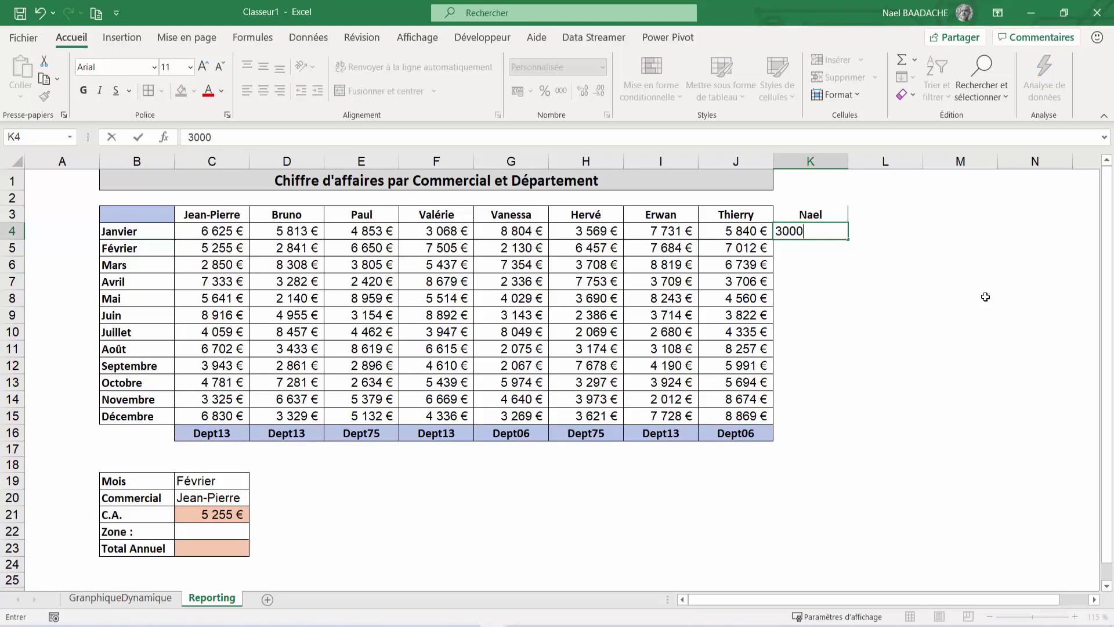
key("Return")
Step: Set Mois to Janvier and pick the eighth commercial, giving C.A. 5 840 €
left_click(194, 480)
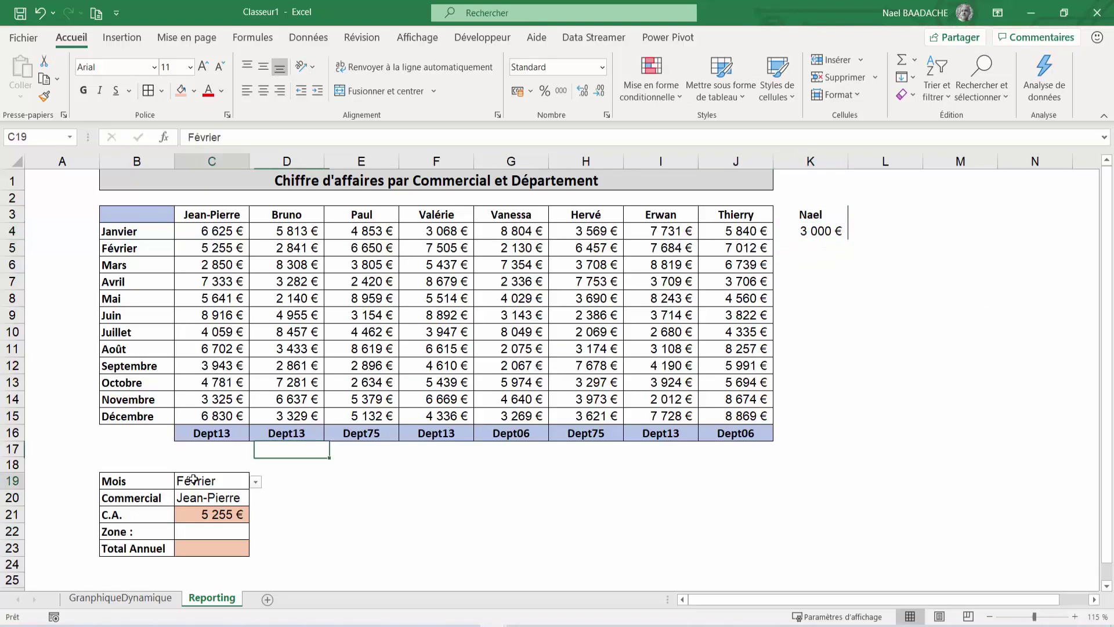
left_click(256, 482)
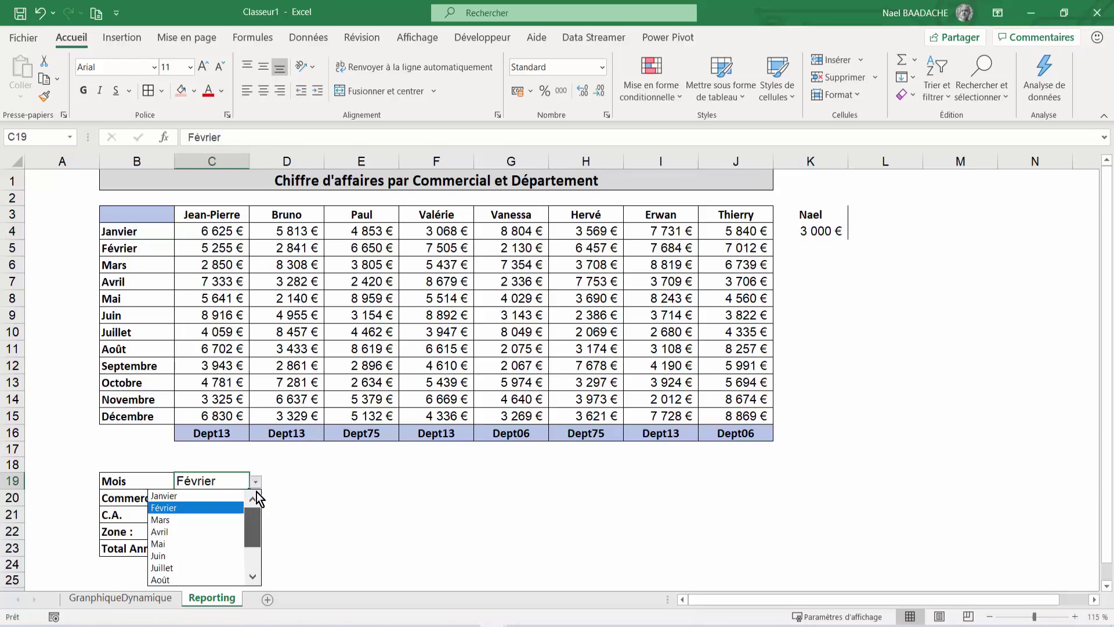
left_click(186, 498)
left_click(206, 497)
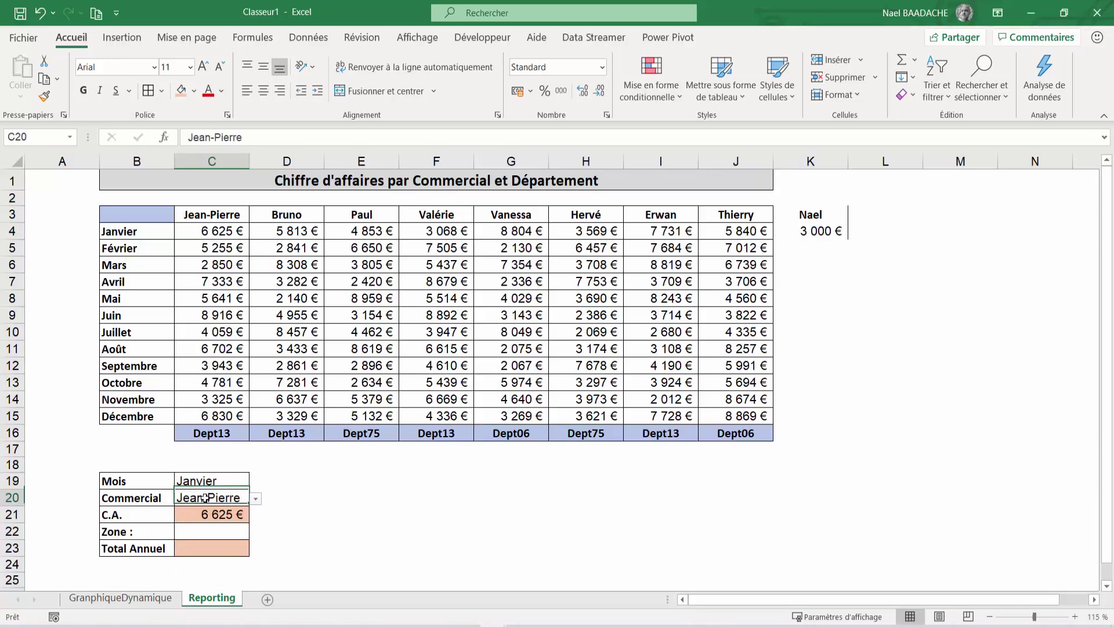
left_click(255, 499)
scroll(255, 556, "down", 1)
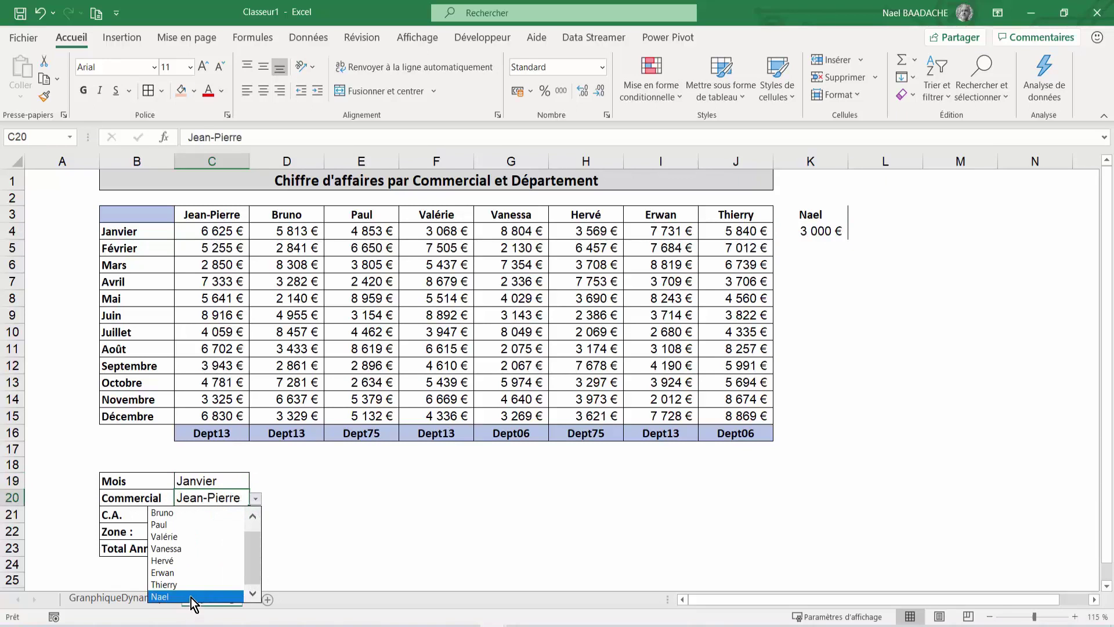
left_click(191, 597)
left_click(218, 519)
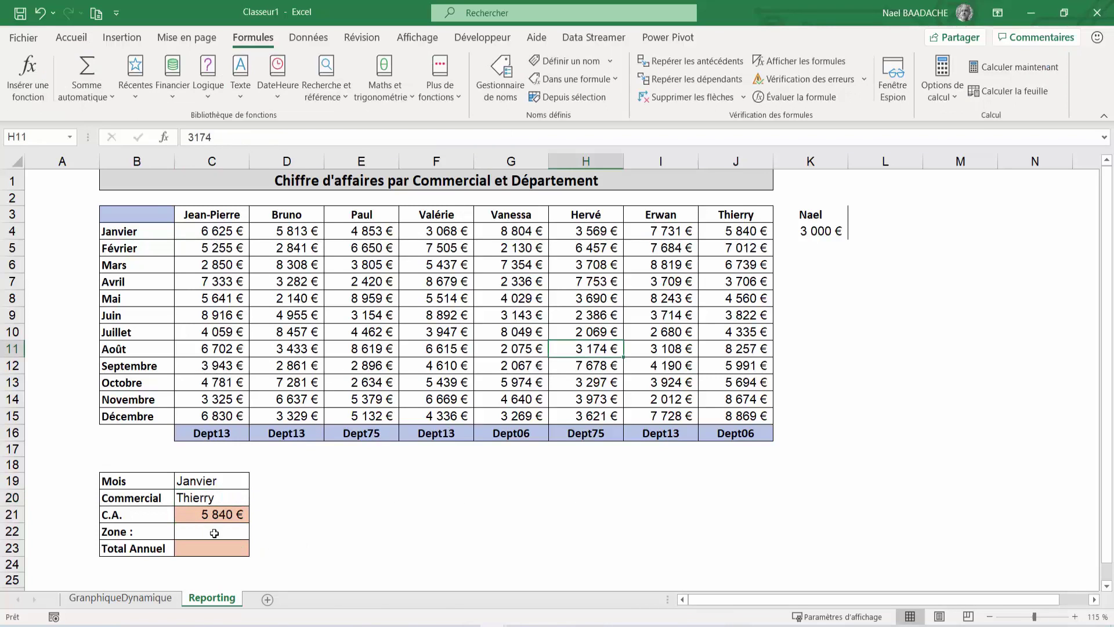
Step: Select the sales table C3:J16, from salesperson headers down to department codes
left_click(210, 533)
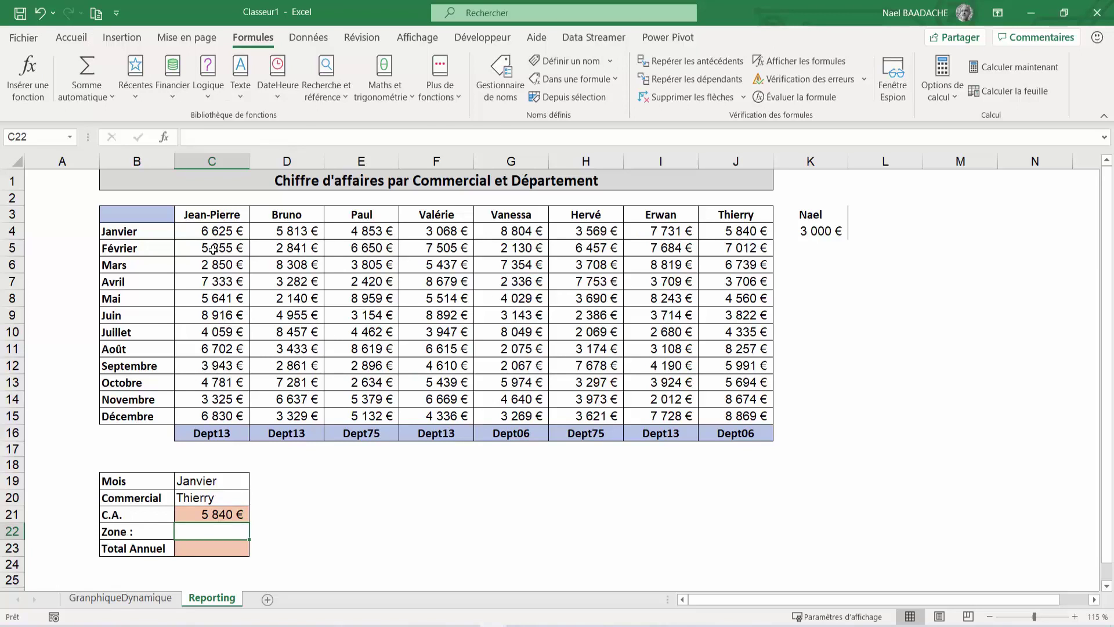
left_click_drag(199, 215, 830, 230)
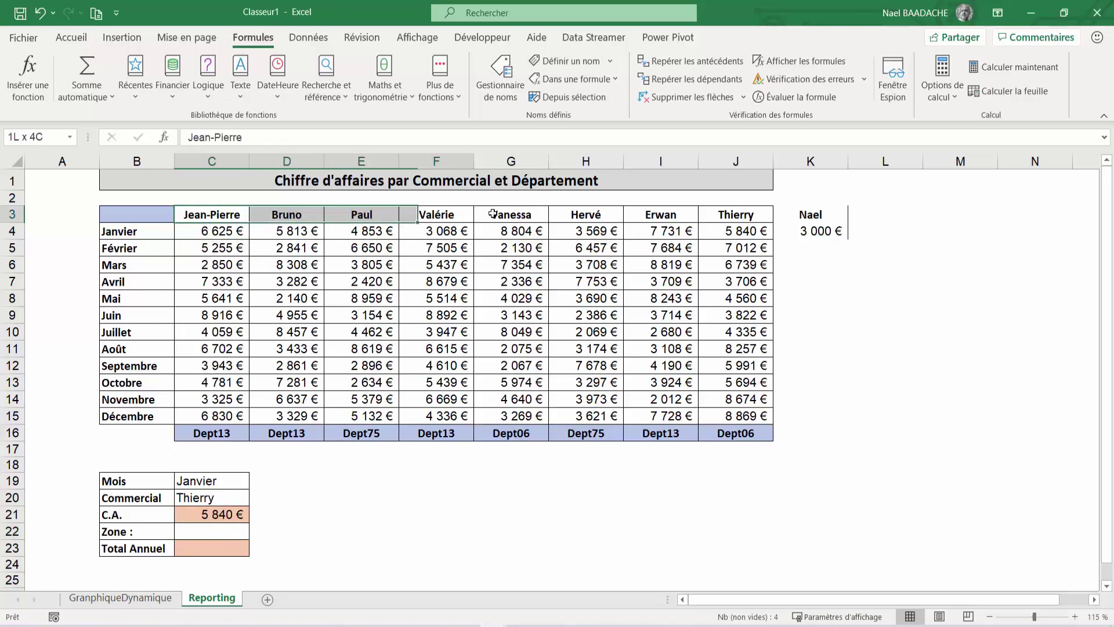
left_click_drag(832, 273, 832, 439)
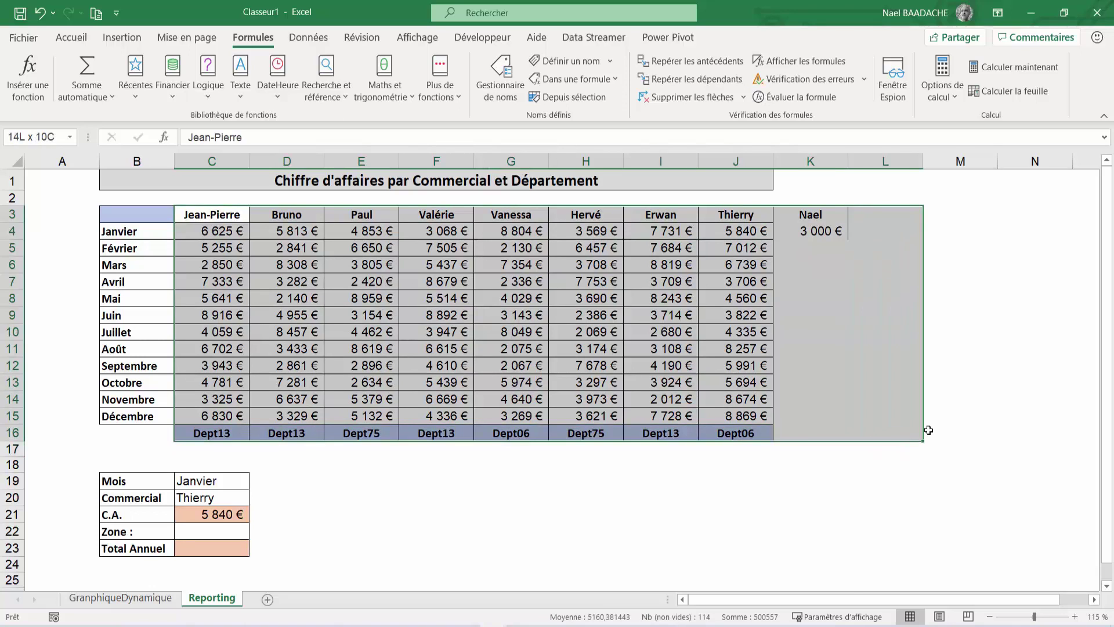
left_click_drag(832, 439, 987, 429)
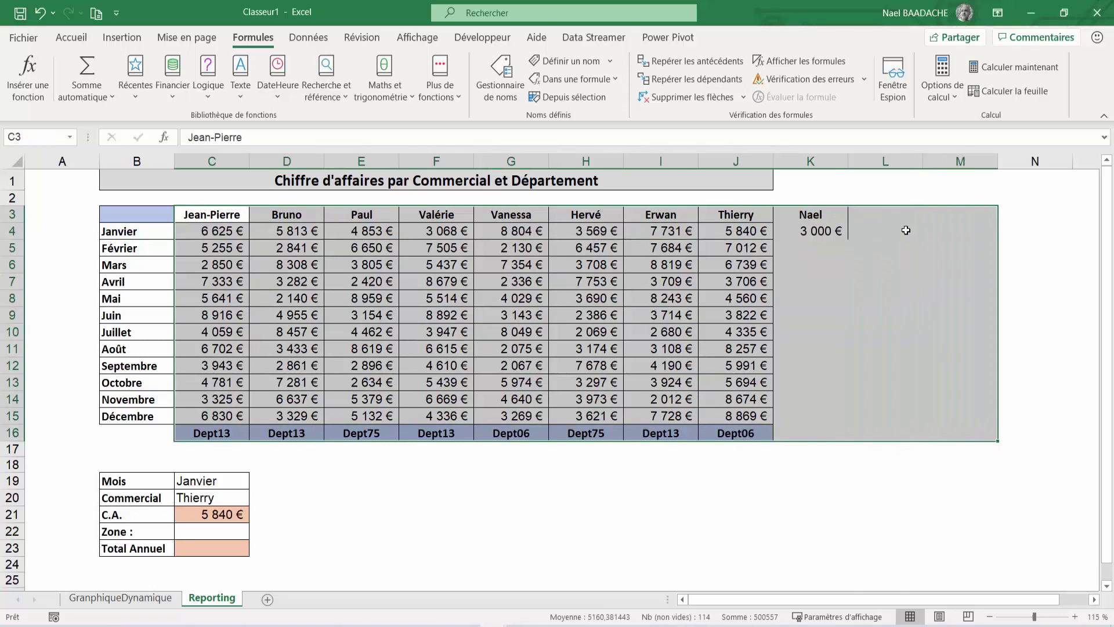
left_click(301, 365)
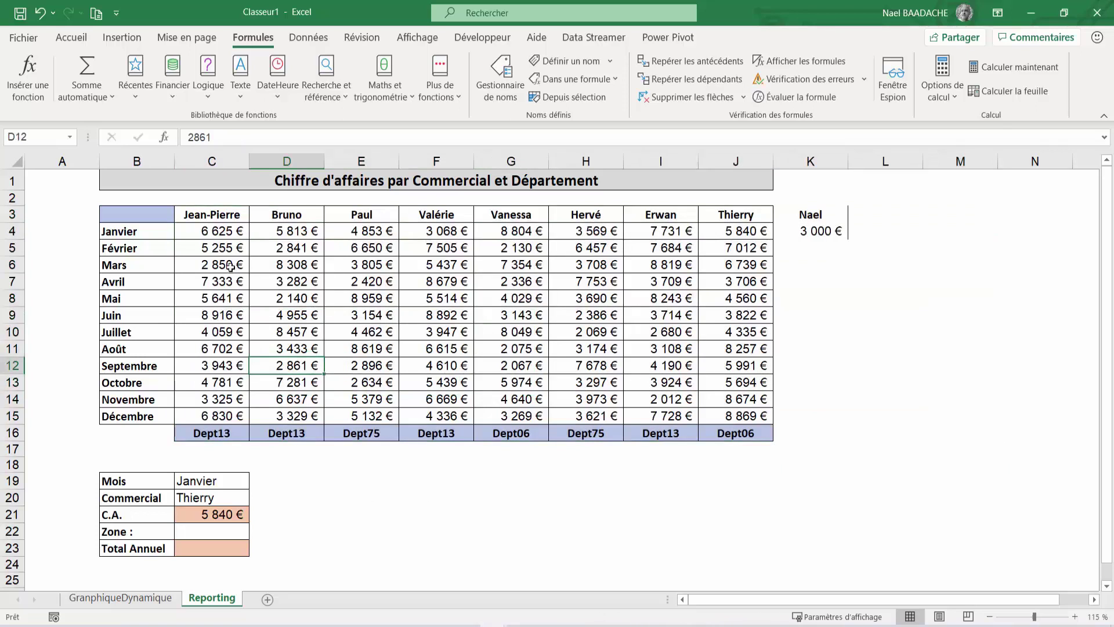
left_click(196, 216)
left_click_drag(196, 215, 751, 437)
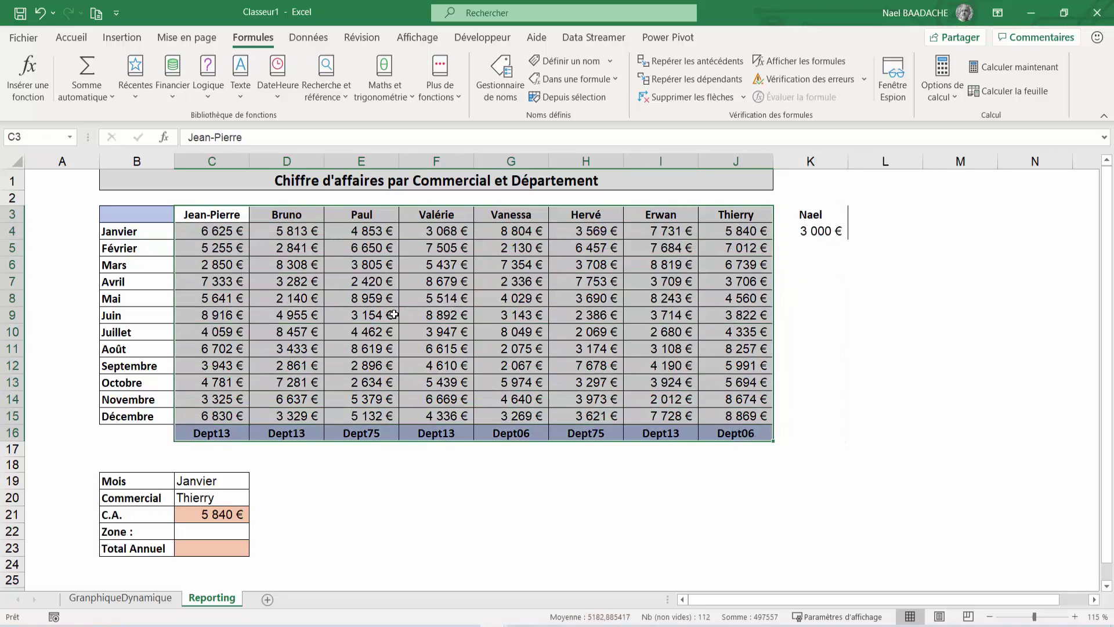
mouse_move(189, 216)
left_mouse_down()
mouse_move(745, 423)
mouse_move(744, 434)
left_mouse_up()
Step: Name the selected range CommercialDepartement in the Name Box
left_click(49, 133)
type("C")
type("ialDep")
type("artement")
key("Return")
left_click(218, 531)
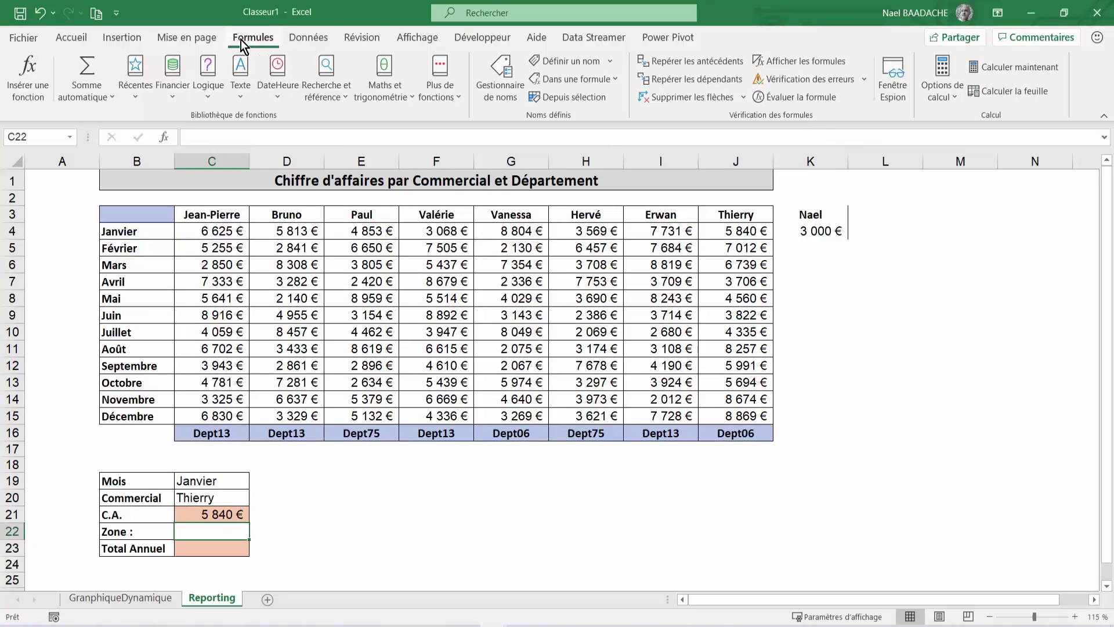
Step: In the Name Manager, select CommercialDepartement and erase its old range reference
left_click(500, 75)
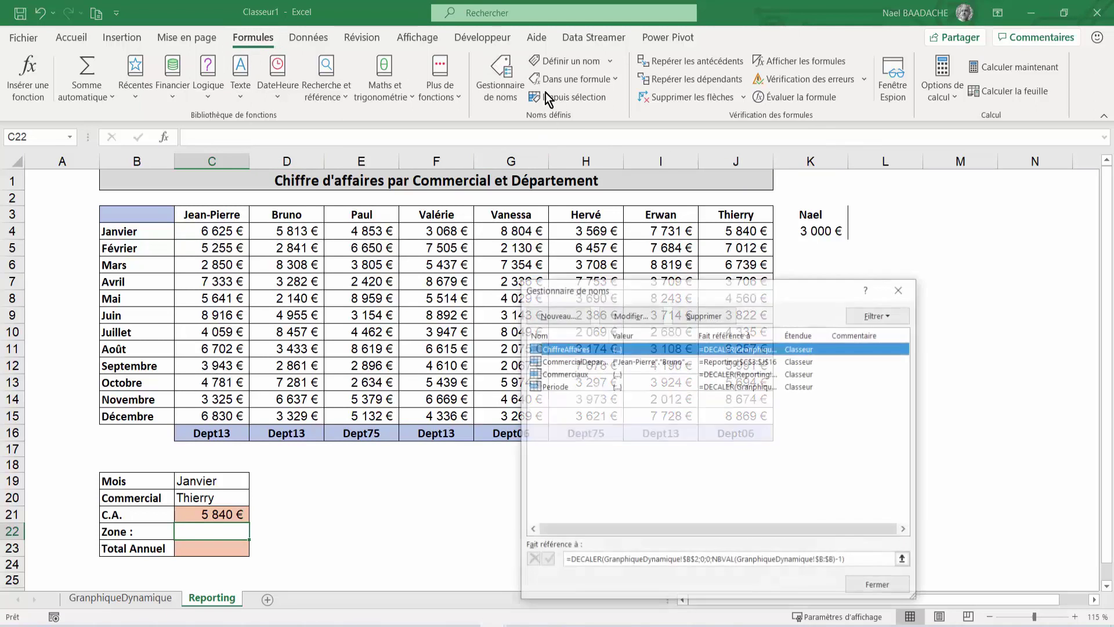
left_click(590, 362)
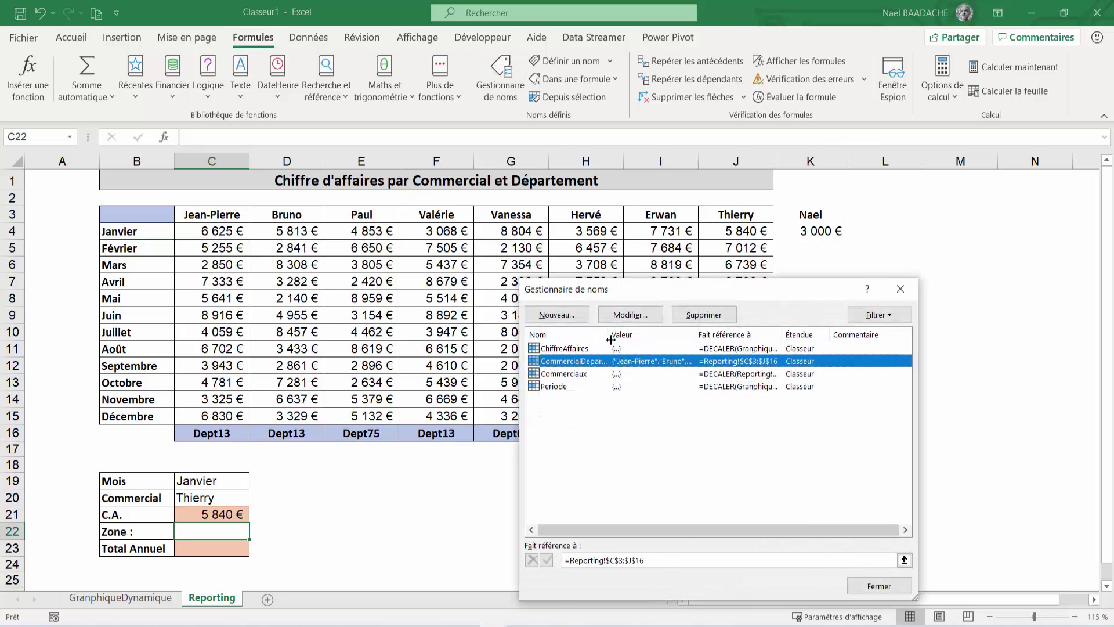
left_click_drag(610, 339, 646, 340)
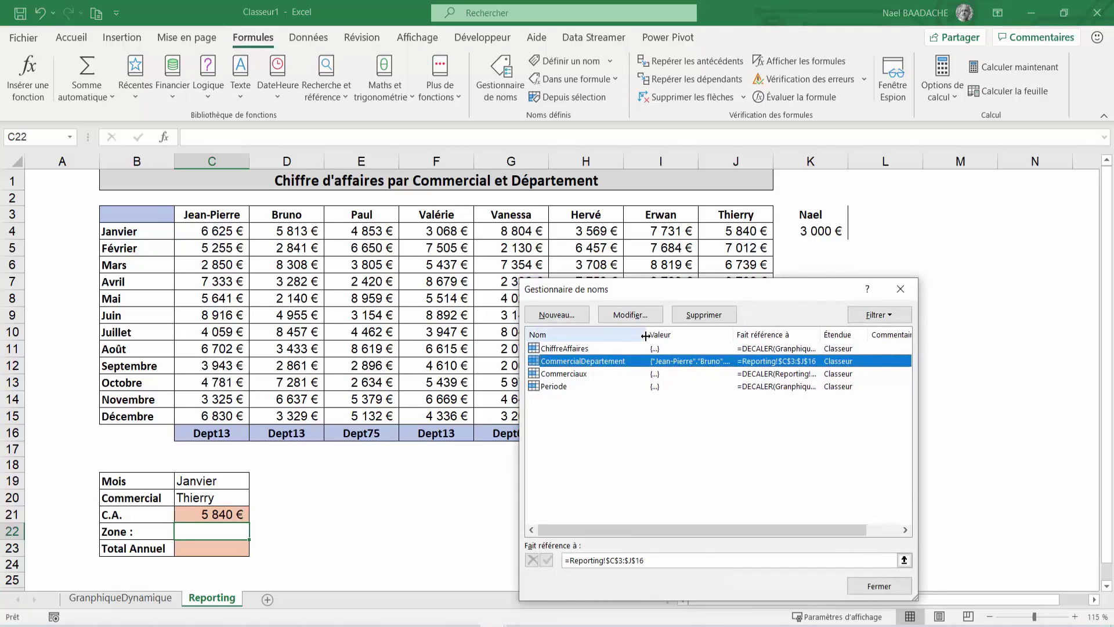
left_click(659, 561)
key("BackSpace")
key("BackSpace")
key("BackSpace")
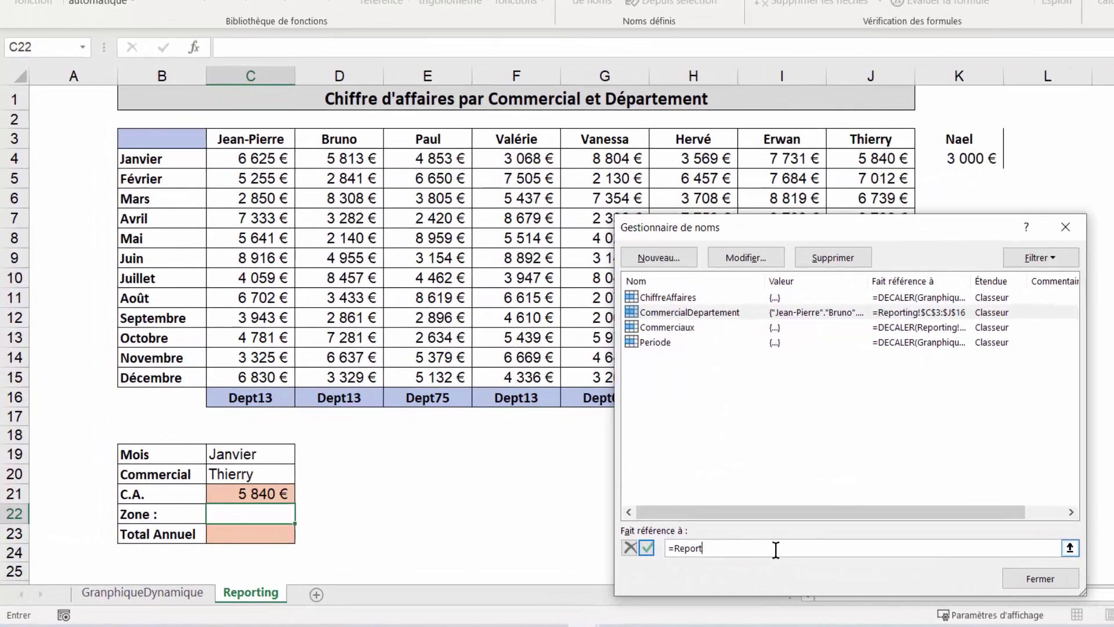
key("BackSpace")
key("BackSpace")
key("BackSpace")
type("=DECALER(")
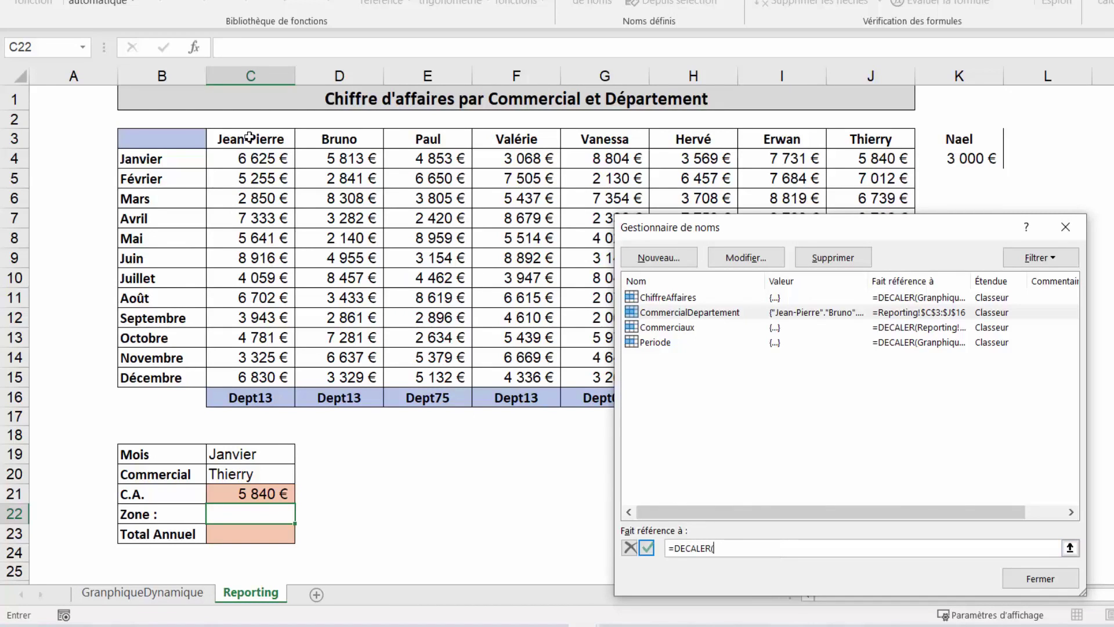
Step: Rewrite the reference as =DECALER(Reporting!$C$3;0;0;14;NBVAL(Reporting!$3:$3))
left_click(249, 138)
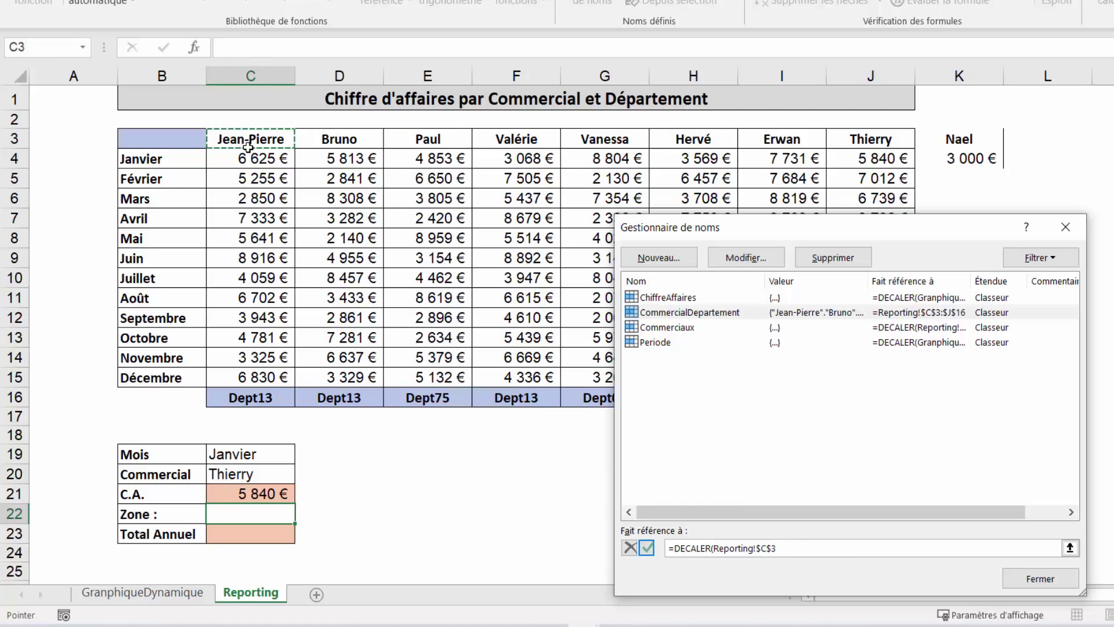
type(";0;0;14;")
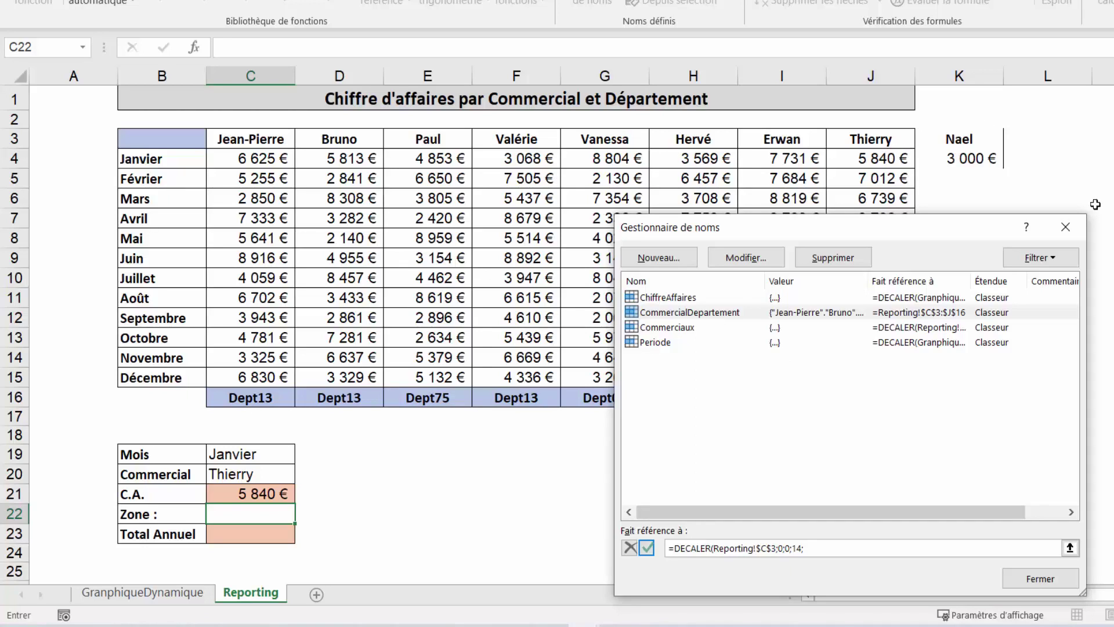
left_click_drag(909, 232, 891, 492)
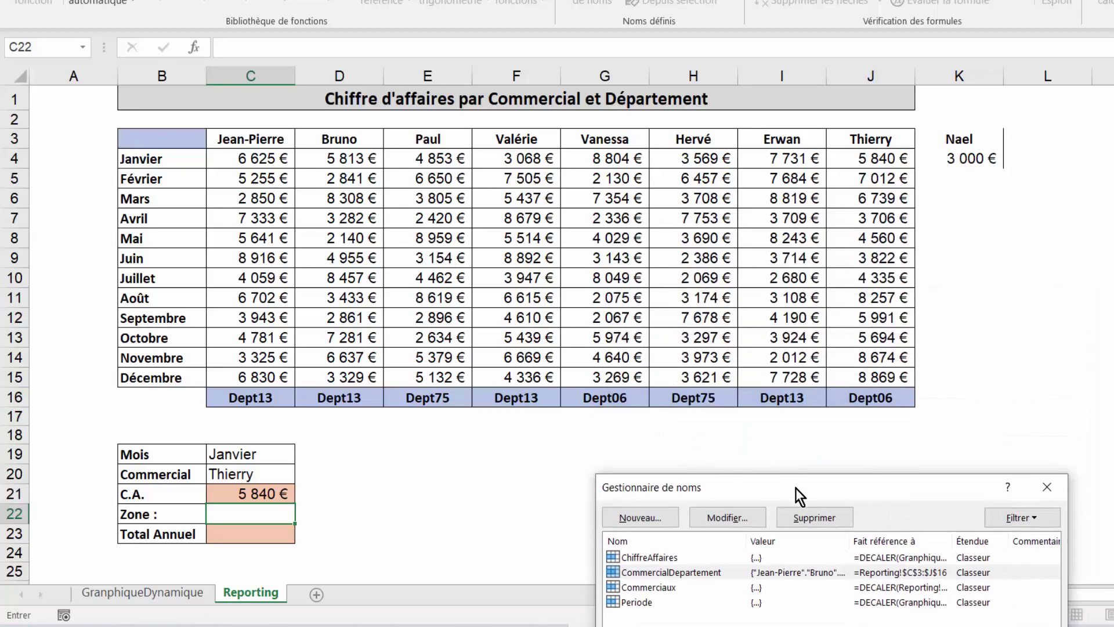
left_click_drag(796, 488, 729, 115)
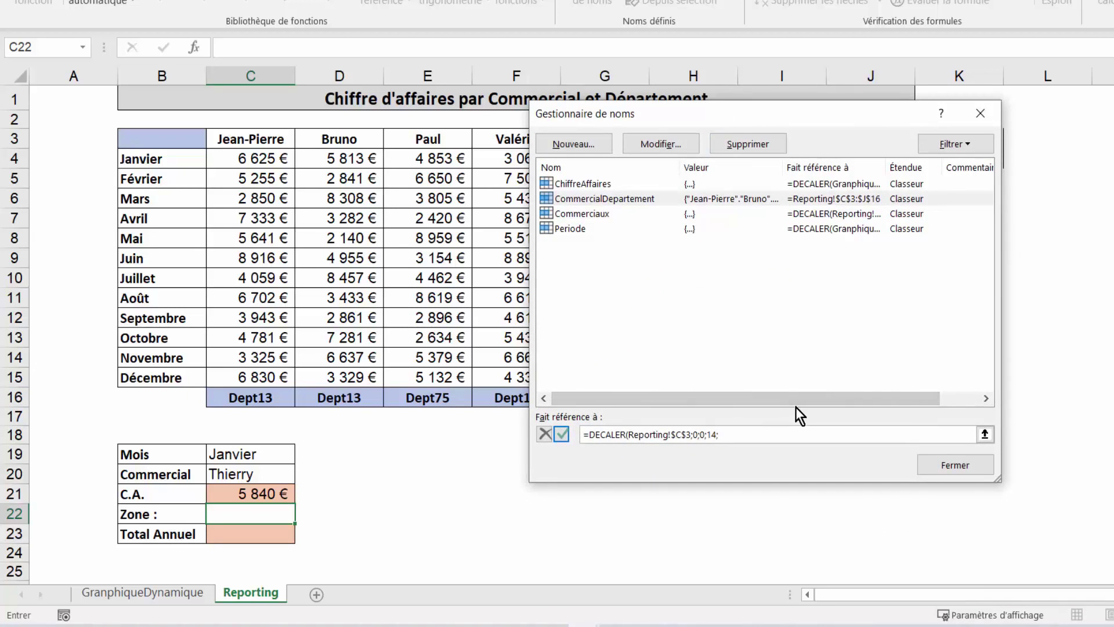
type("NBVAL")
type("(")
left_click_drag(653, 113, 621, 235)
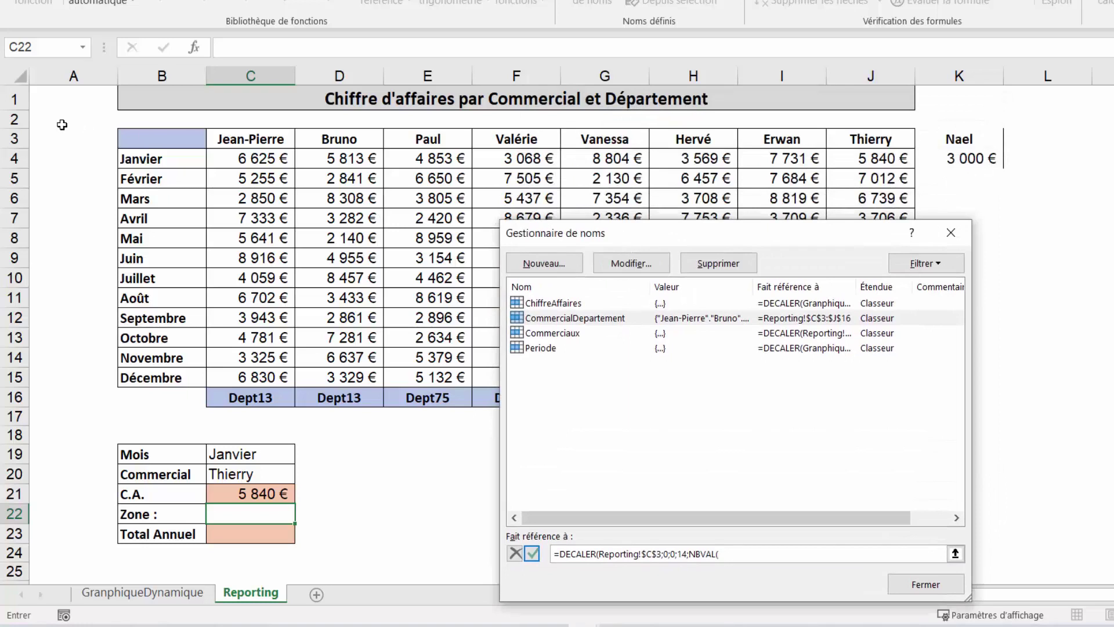
left_click(11, 138)
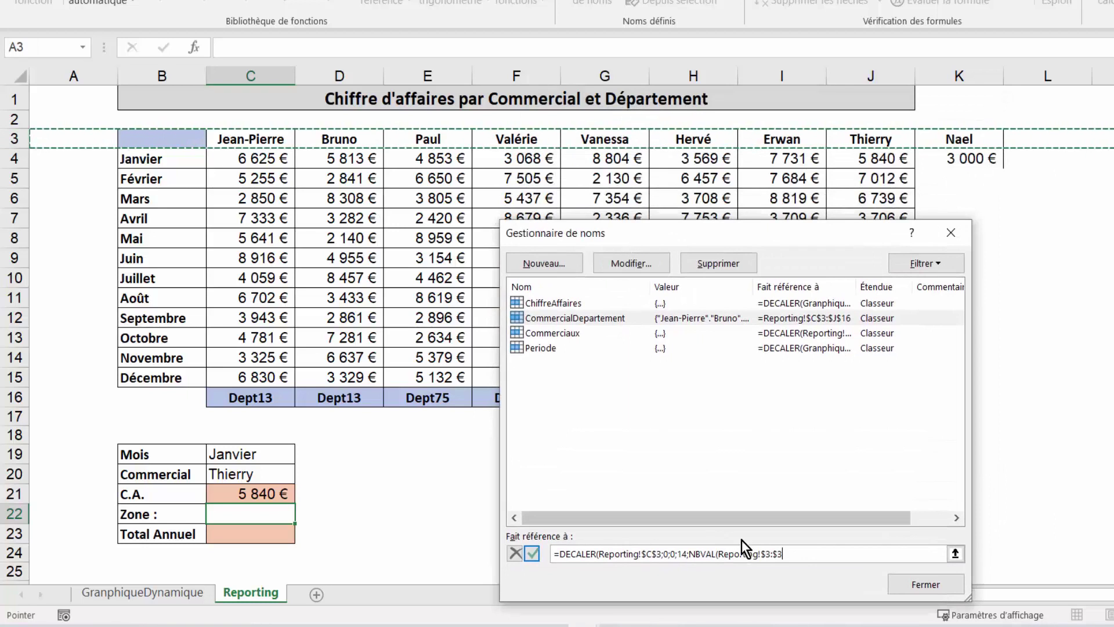
type(")")
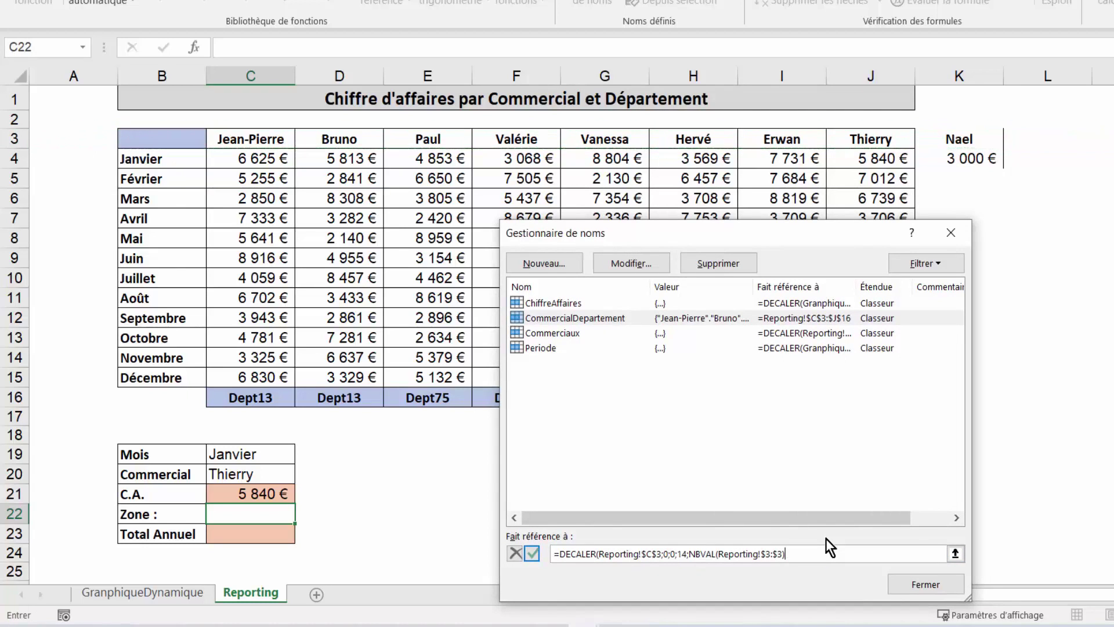
type(")")
Step: Save the dynamic reference, check the range it covers, and close the Name Manager
left_click(740, 553)
left_click(532, 554)
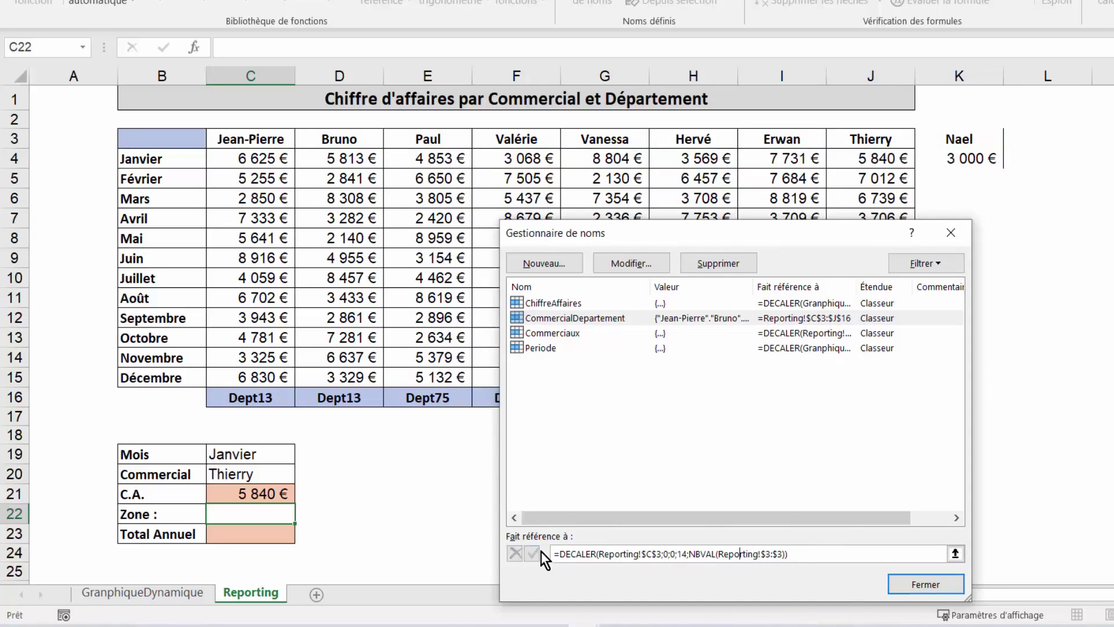
left_click(650, 554)
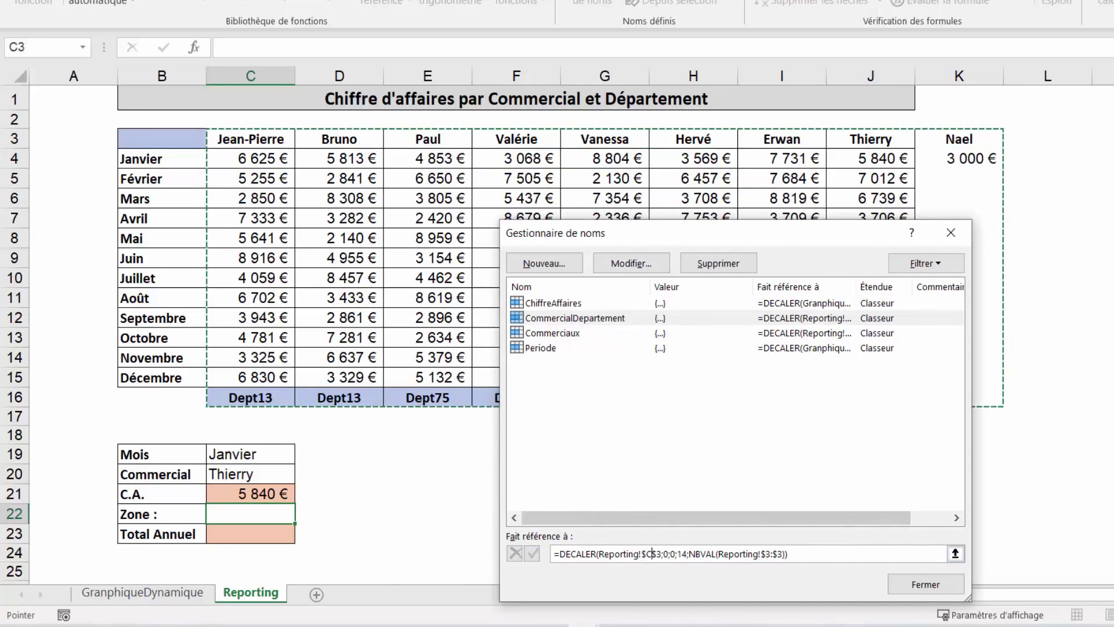
mouse_move(795, 244)
left_mouse_down()
mouse_move(772, 469)
mouse_move(822, 131)
left_mouse_up()
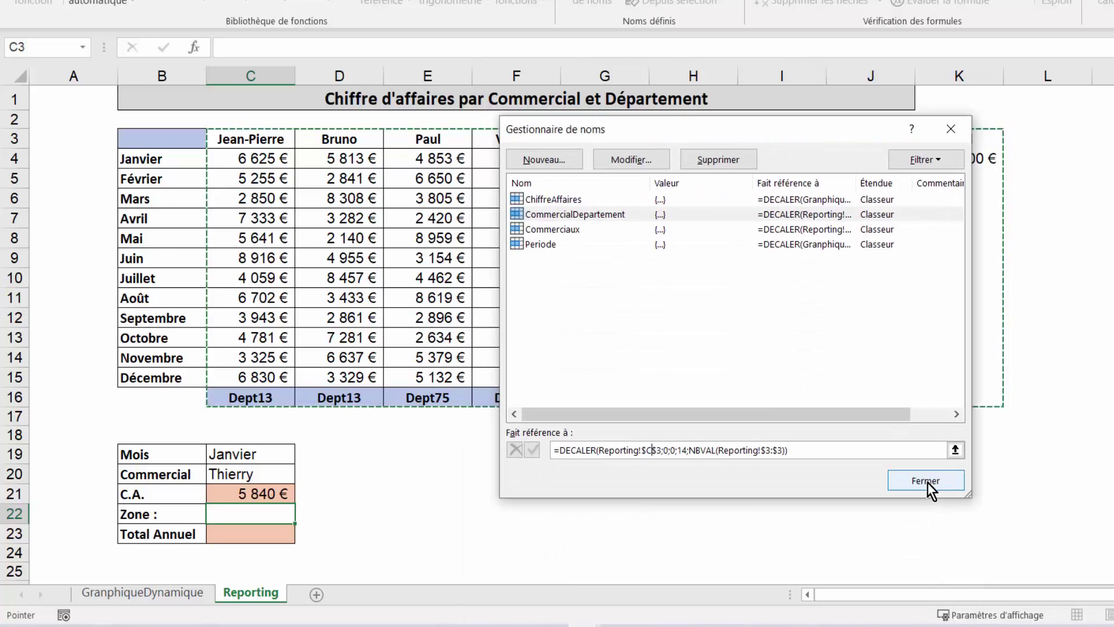
left_click(929, 486)
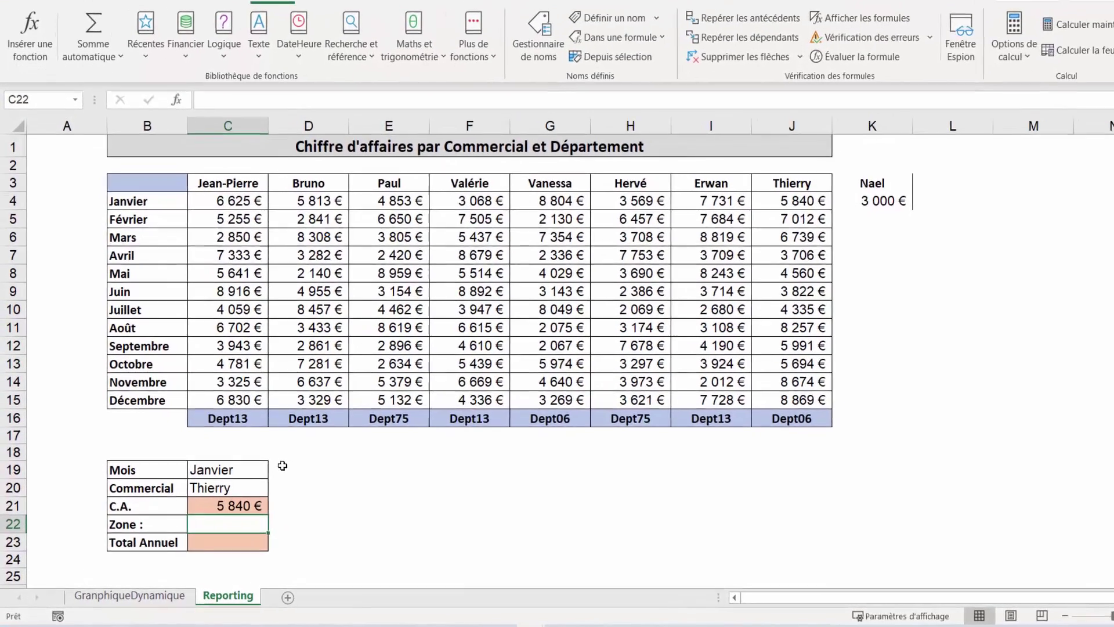
Step: Enter =RECHERCHEH(C20;CommercialDepartement;14;FAUX) in C22, inserting the CommercialDepartement name via F3
type("=recher")
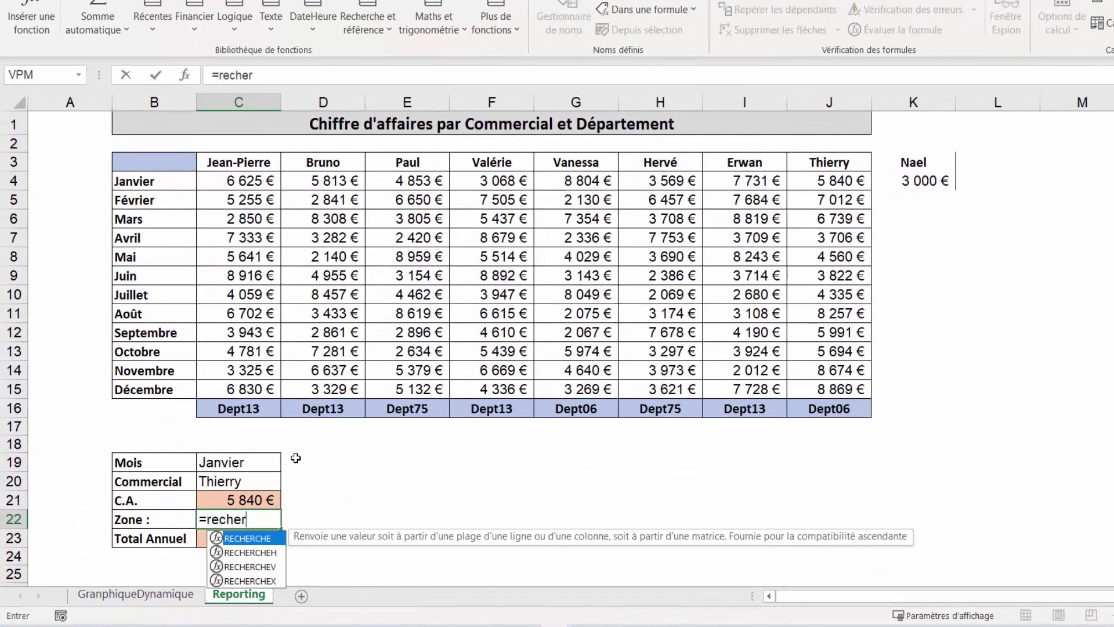
double_click(267, 554)
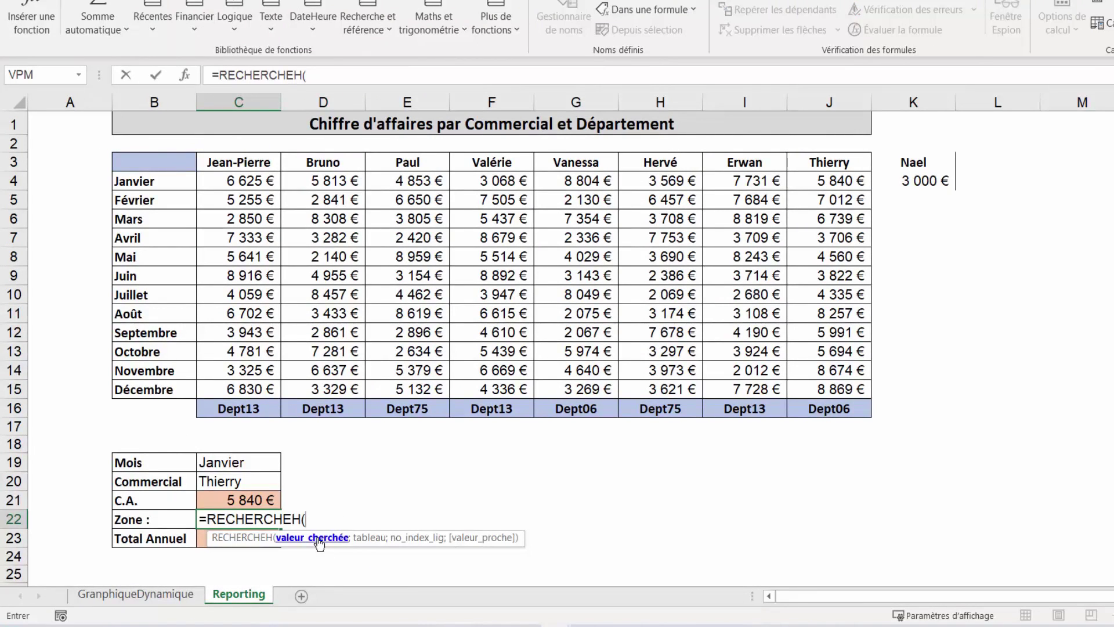
left_click(235, 485)
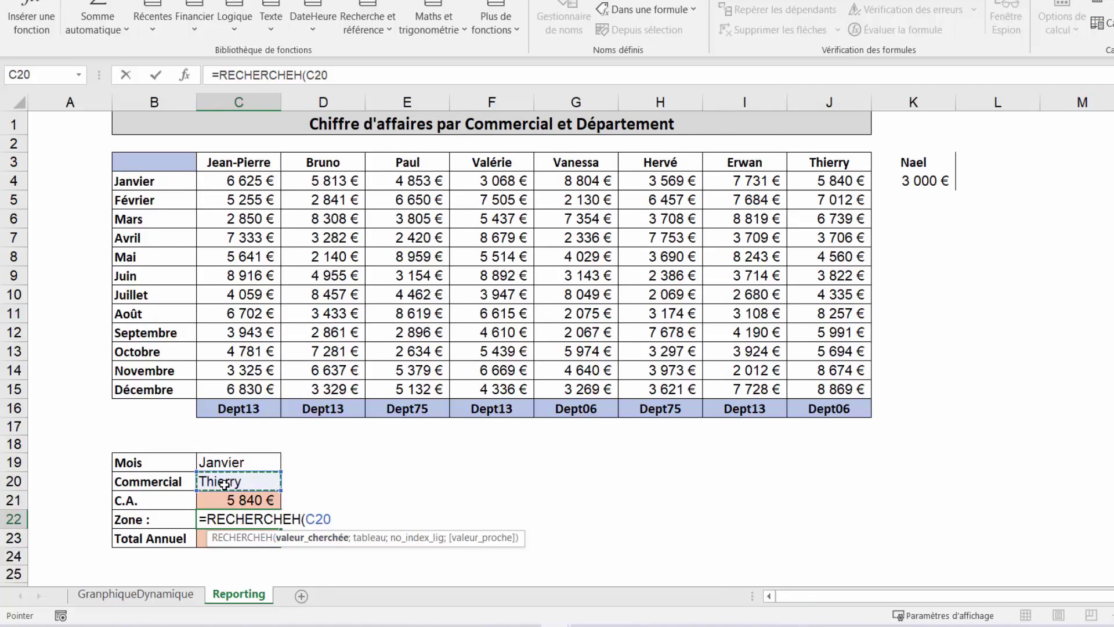
type(";")
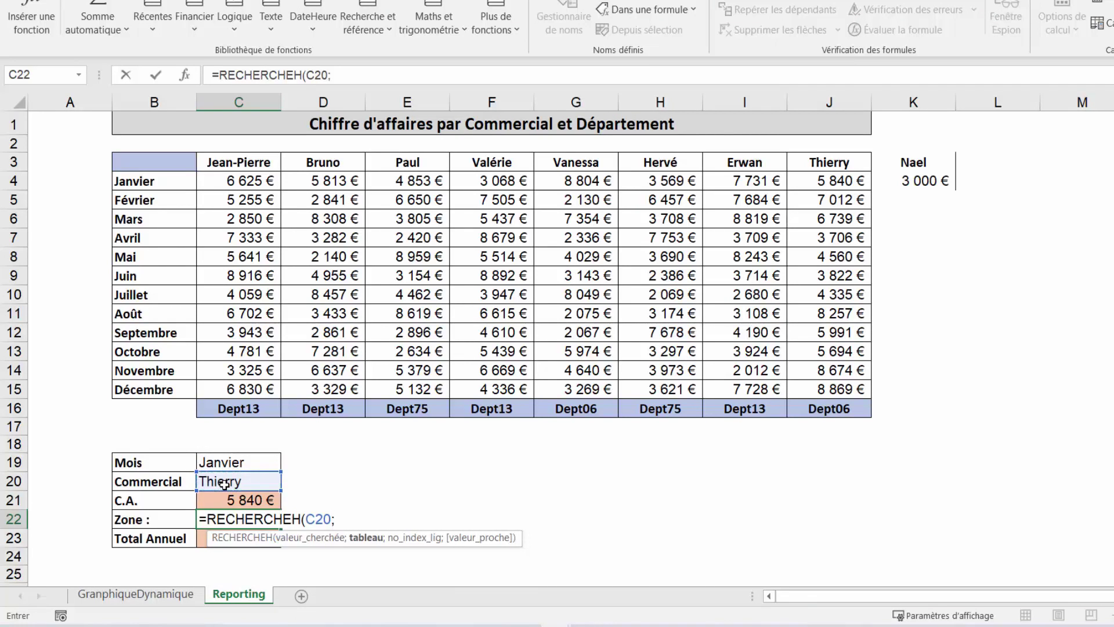
key("F3")
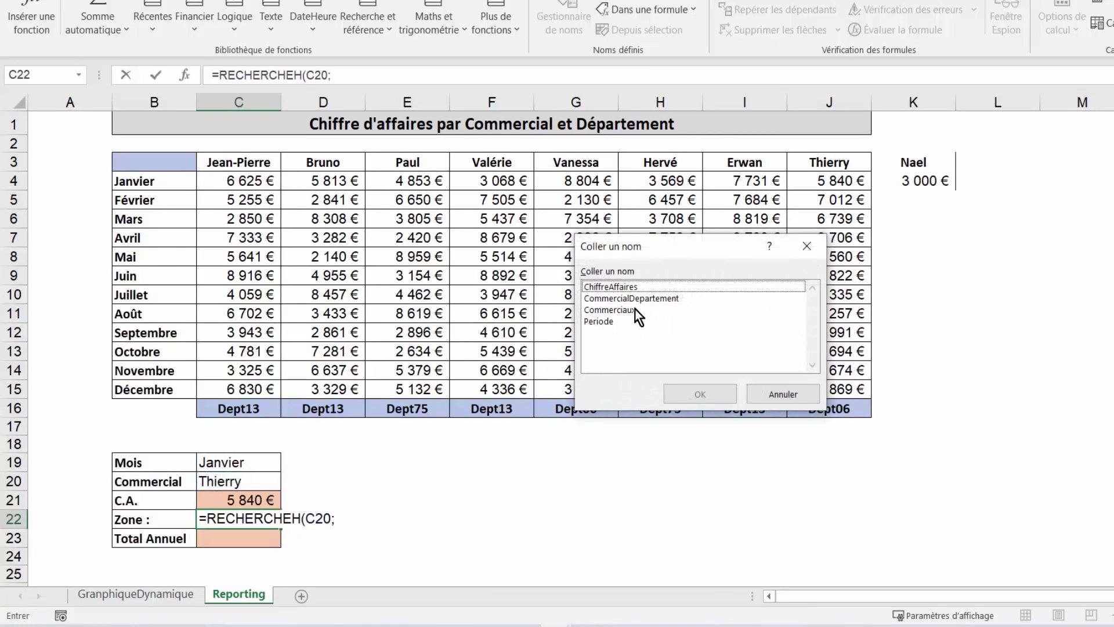
left_click(638, 290)
left_click(644, 298)
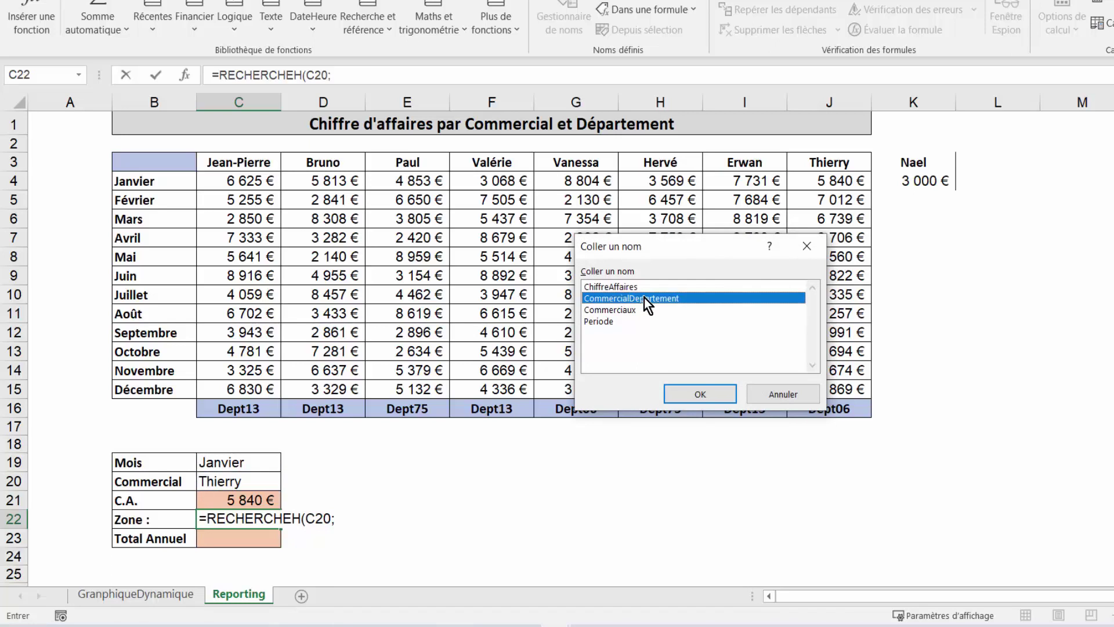
left_click(695, 393)
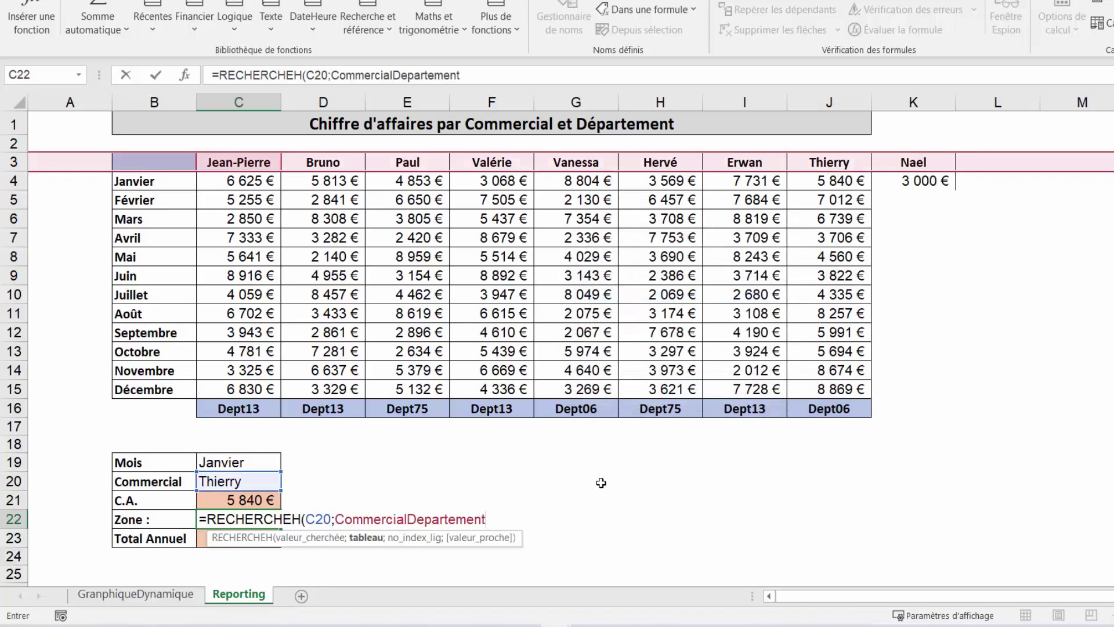
type(";")
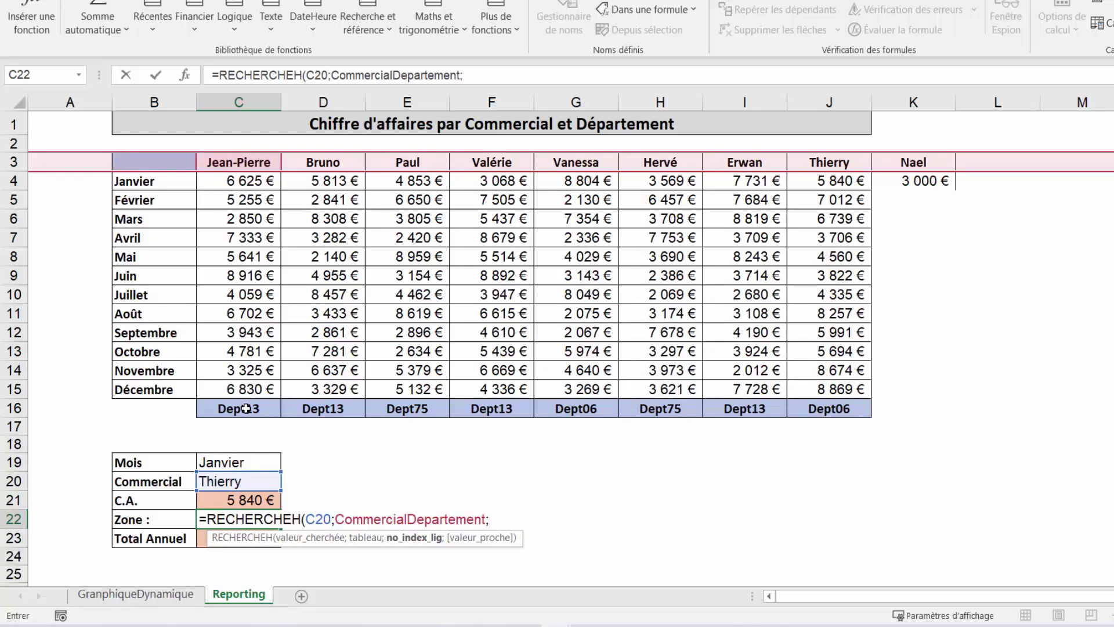
type("14;")
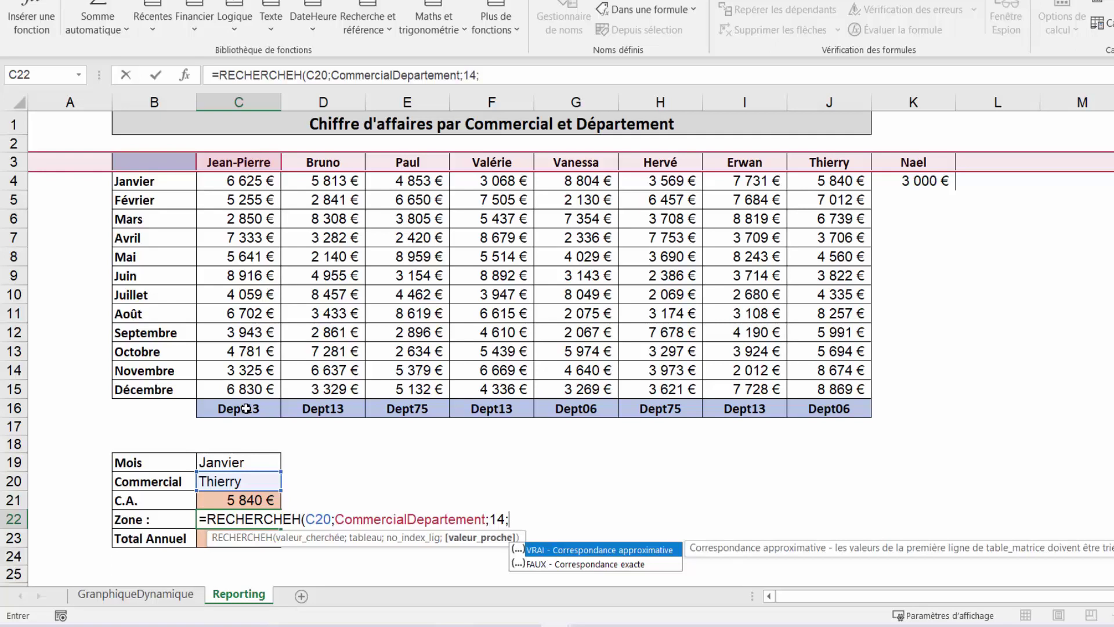
type("faux")
type(")")
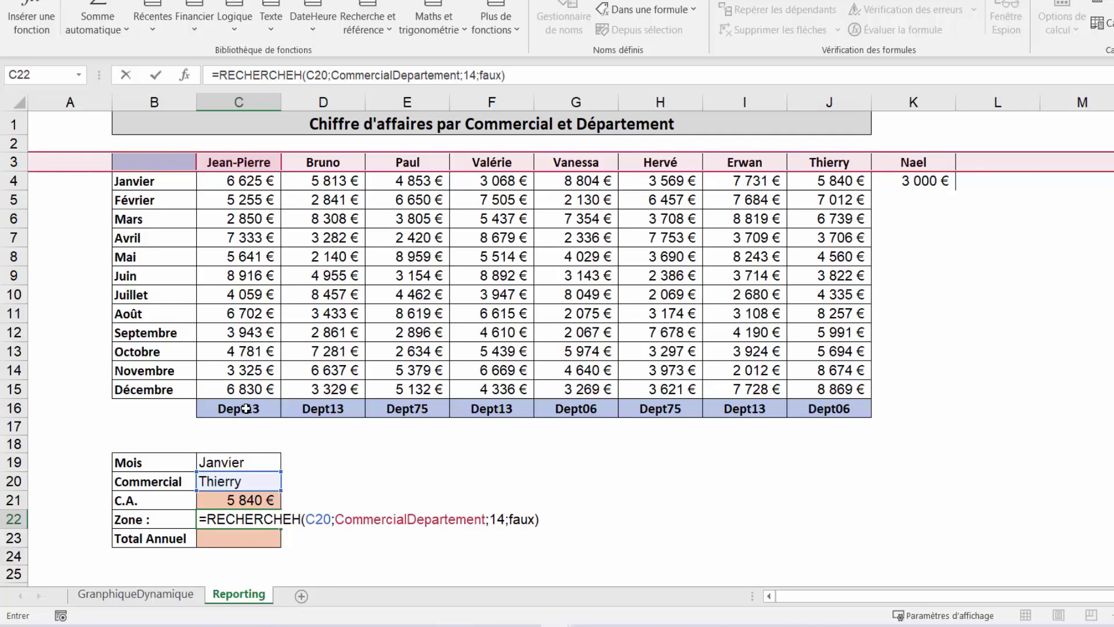
key("Return")
Step: Choose Jean-Pierre in C20 and check the Zone matches his department in C16
key("Up")
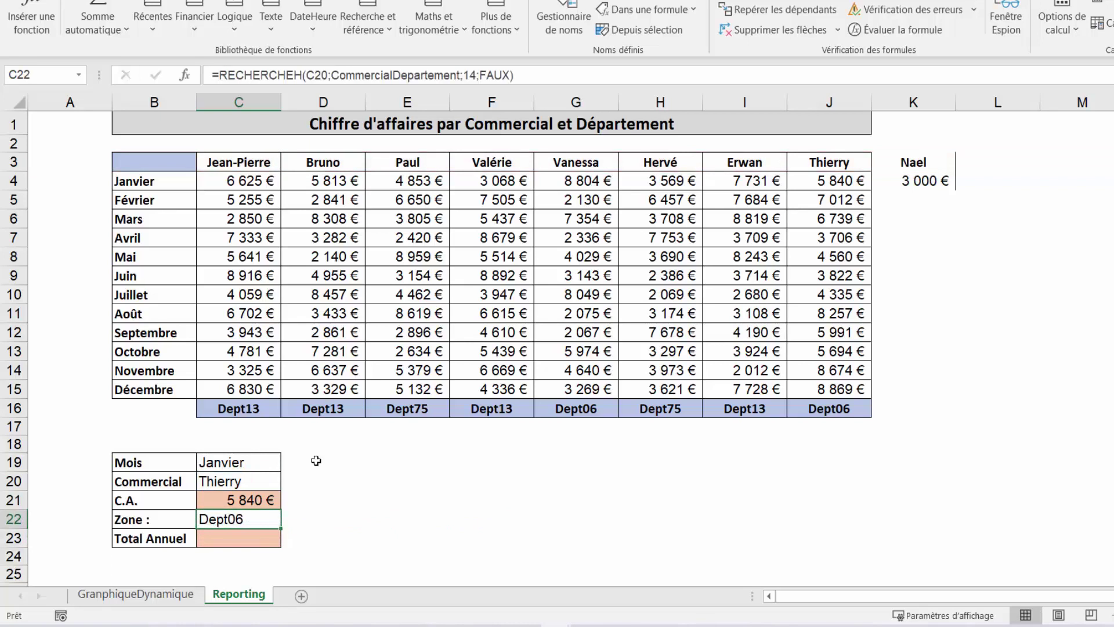
left_click(836, 416)
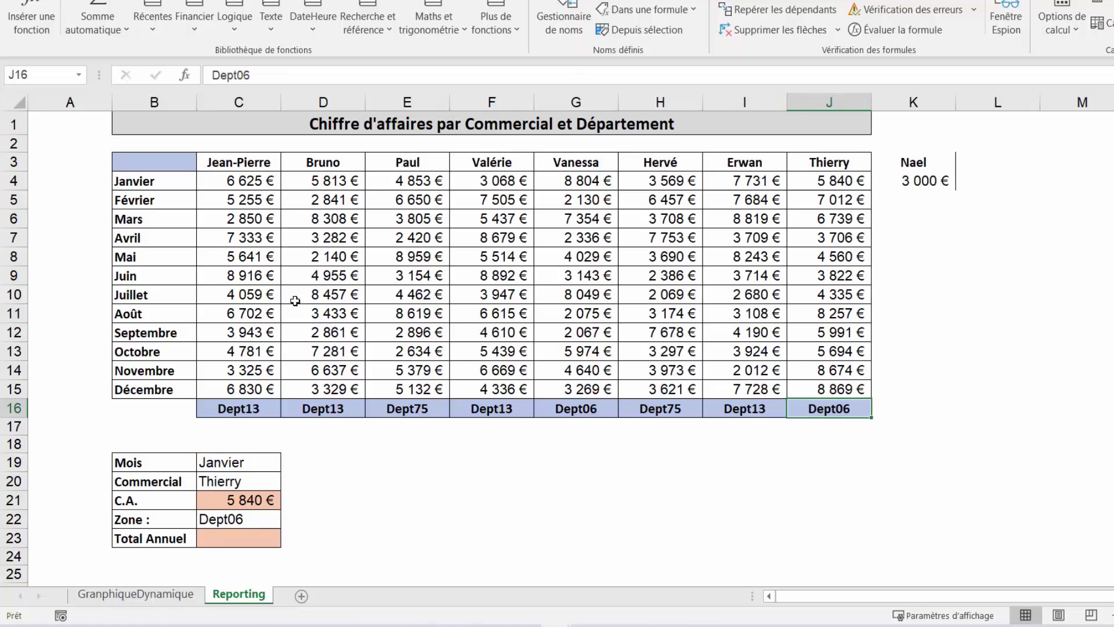
left_click(243, 480)
left_click(288, 482)
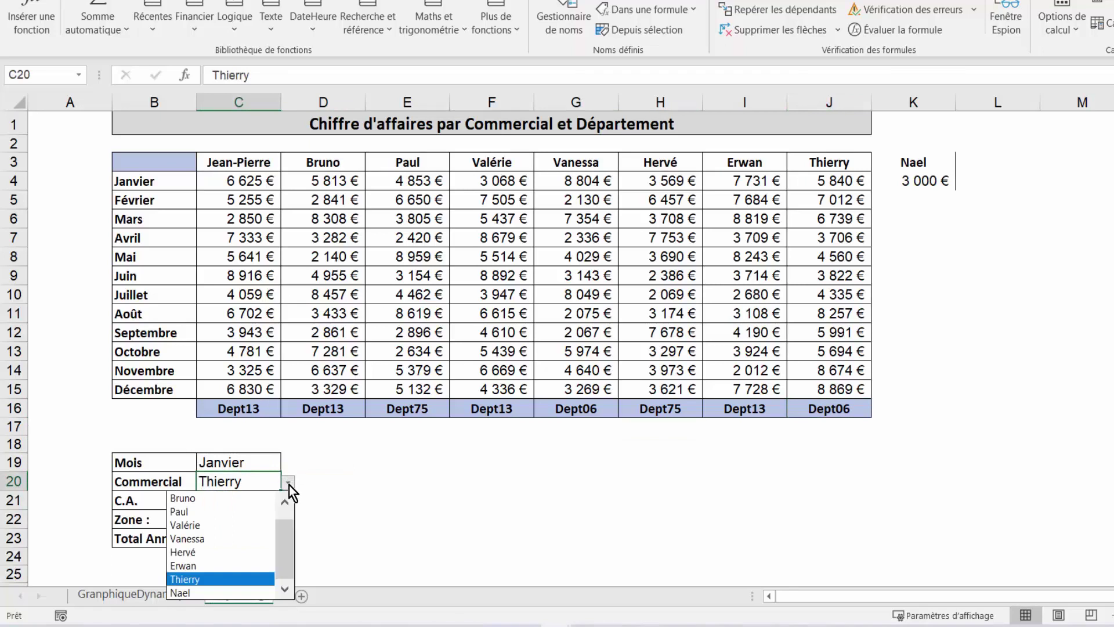
left_click_drag(282, 537, 288, 514)
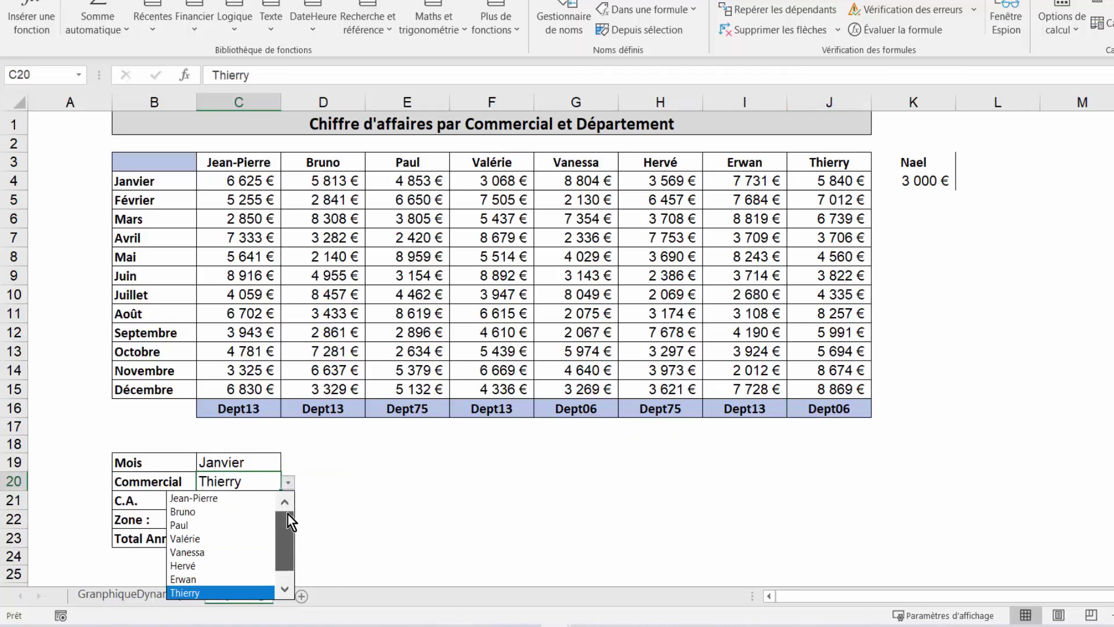
left_click(218, 499)
left_click(235, 518)
left_click(243, 409)
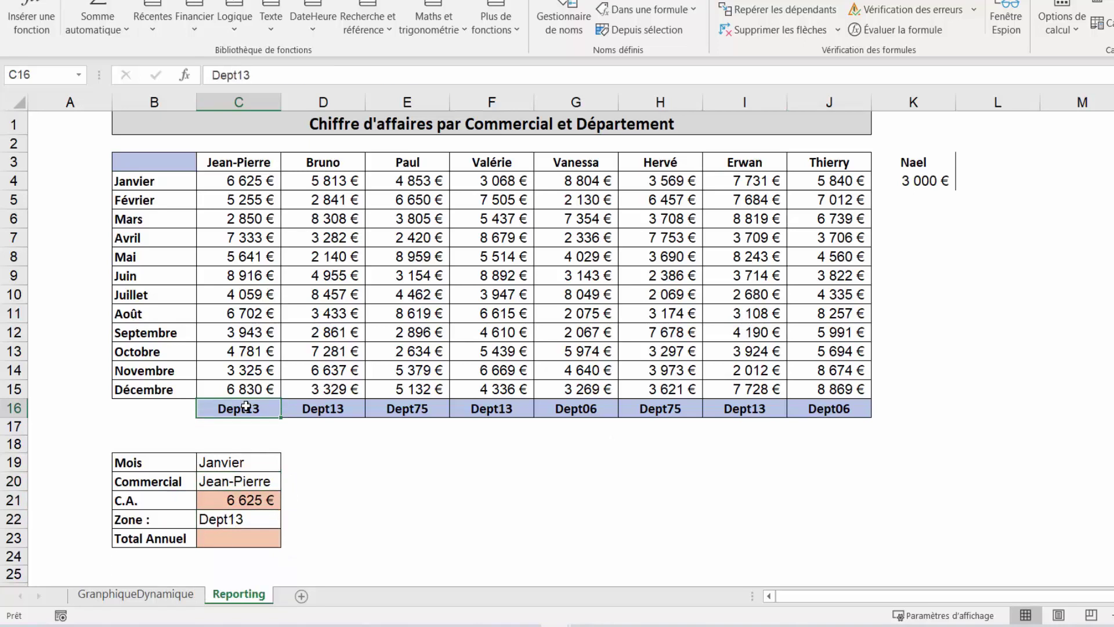
left_click(239, 518)
Step: Switch the commercial in C20 to Nael and check his Zone result
left_click(253, 483)
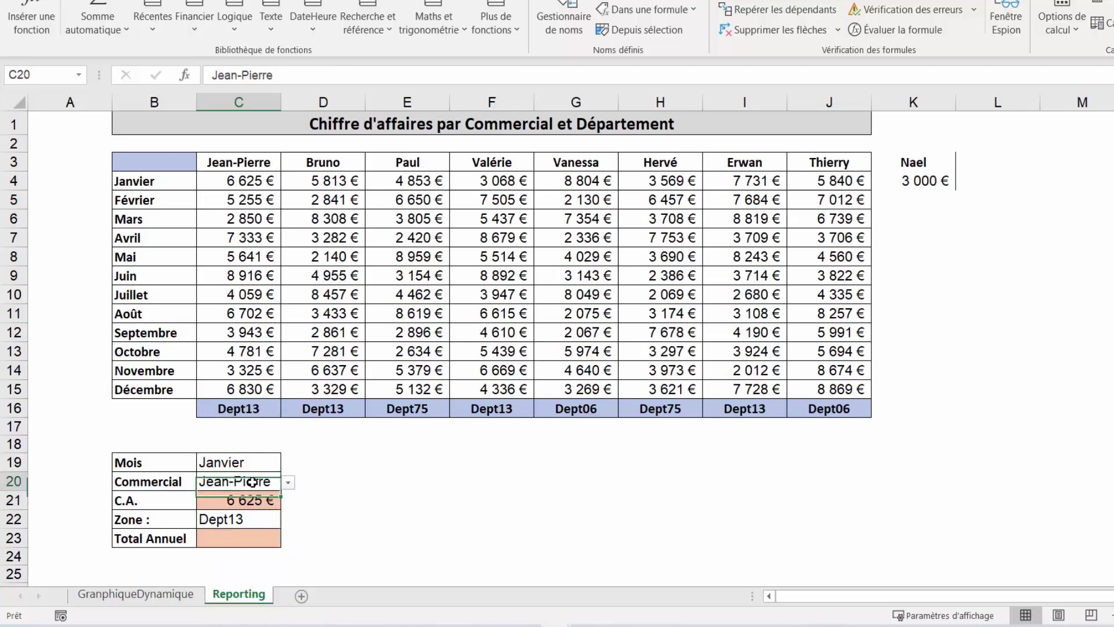
left_click(288, 482)
left_click_drag(287, 527, 287, 583)
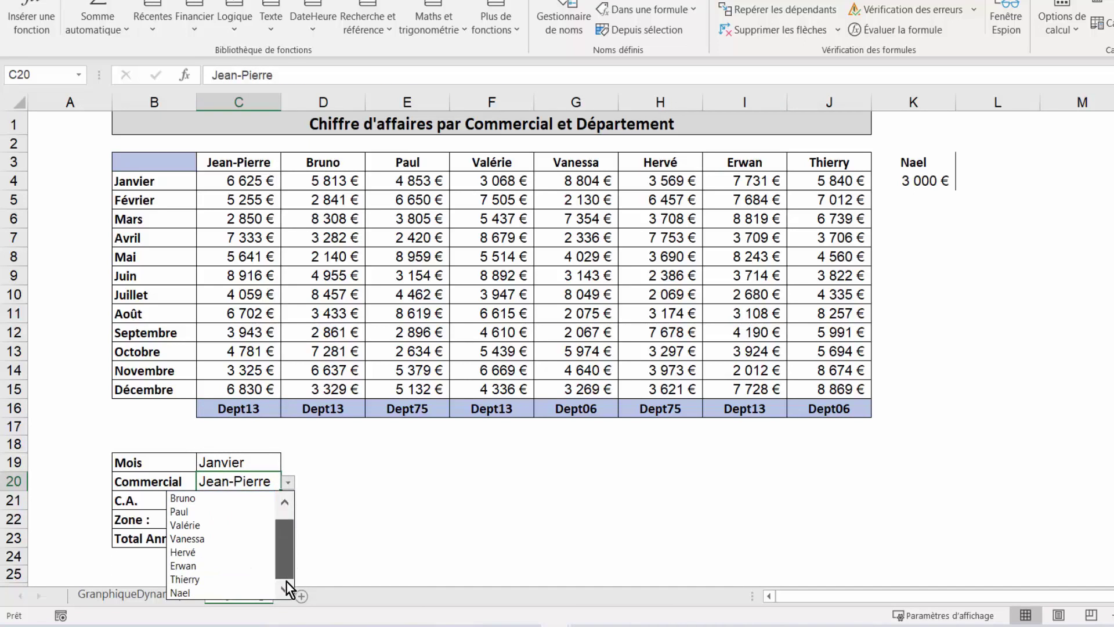
left_click(217, 590)
left_click(251, 521)
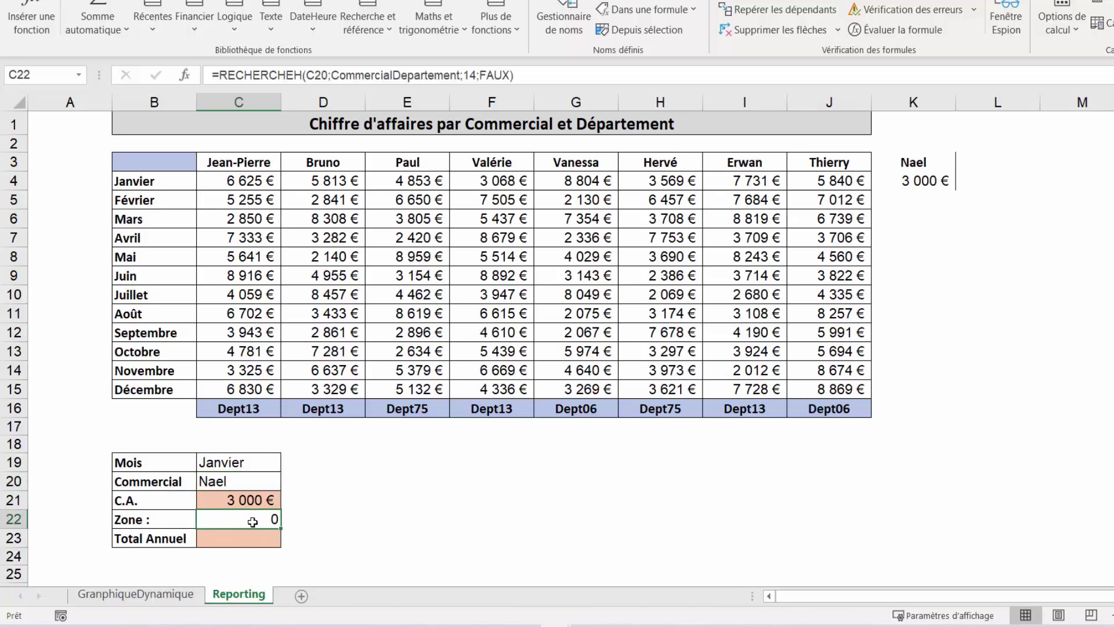
left_click(902, 426)
Step: Enter Dept66 as Nael's missing department in K16
left_click(920, 408)
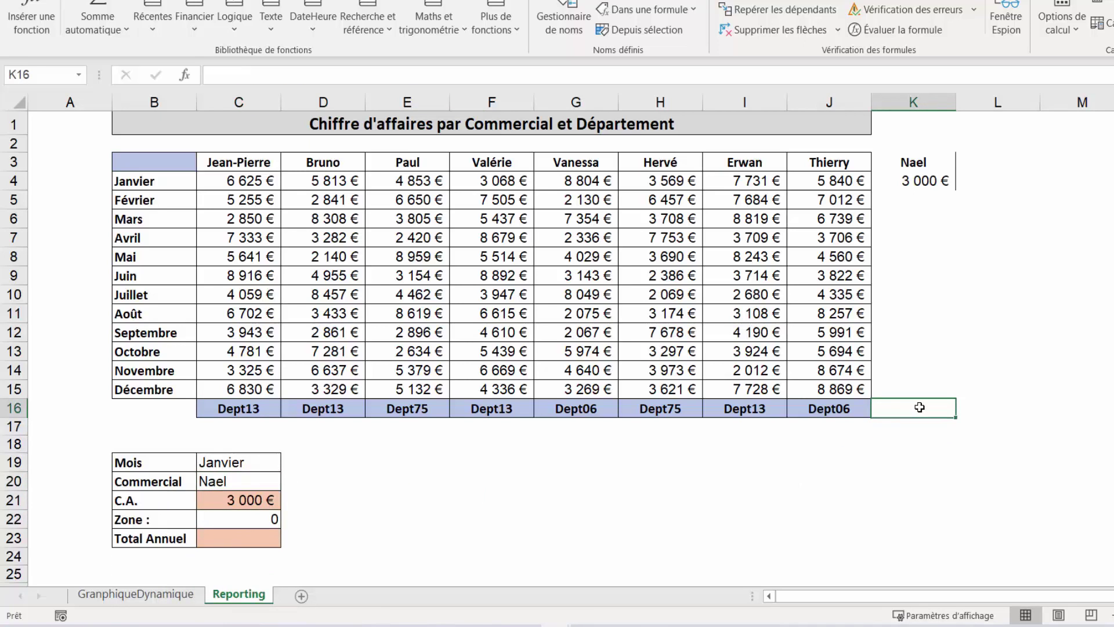
type("Dept")
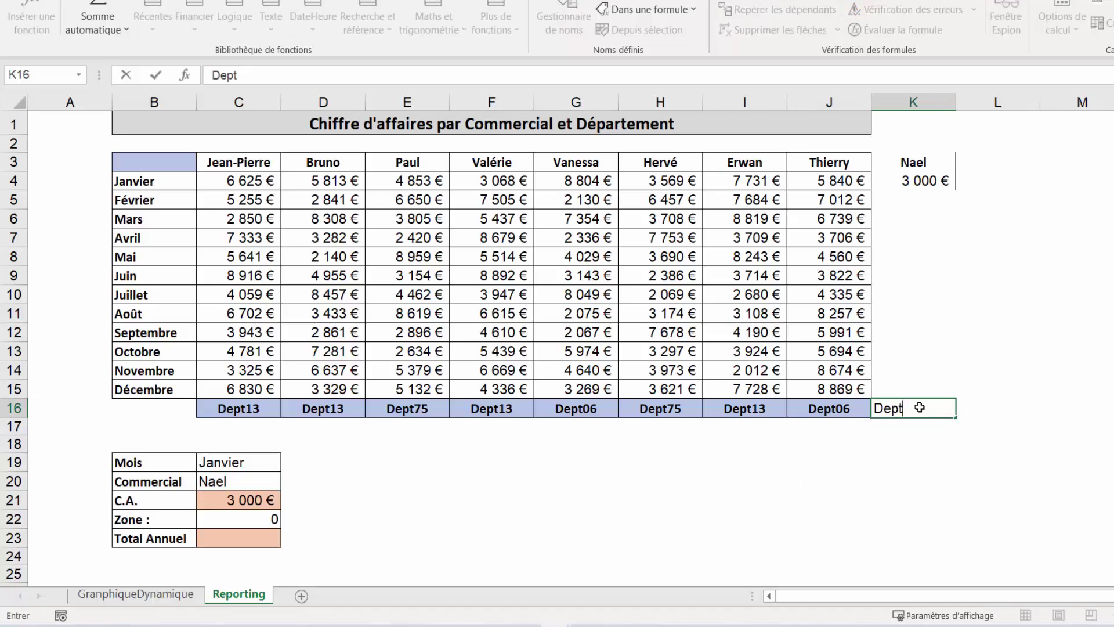
type("66")
key("Return")
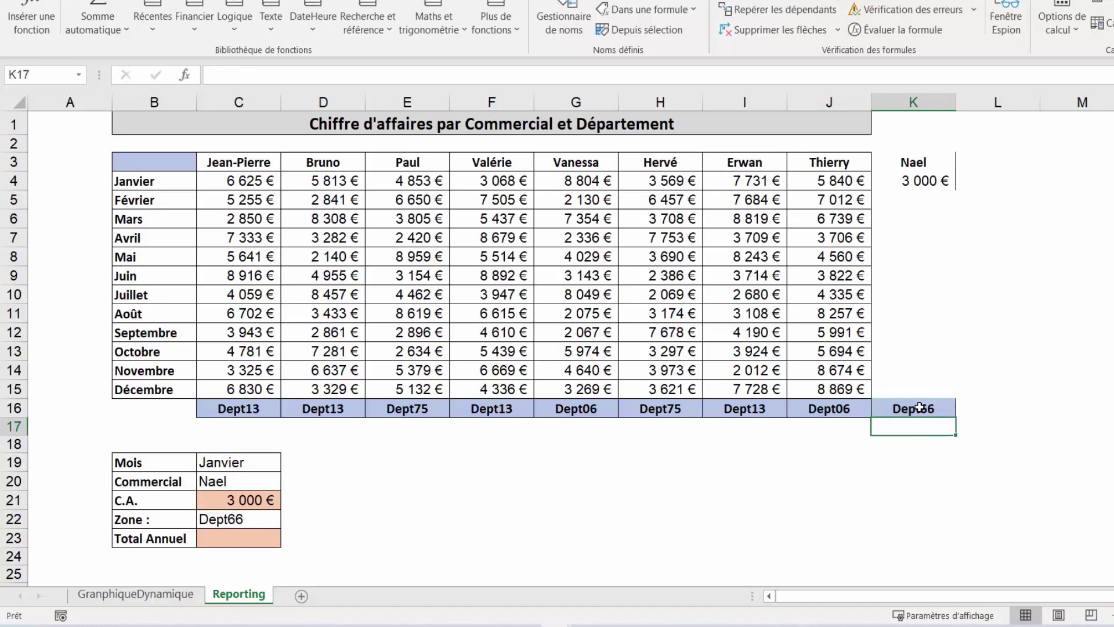
left_click(238, 519)
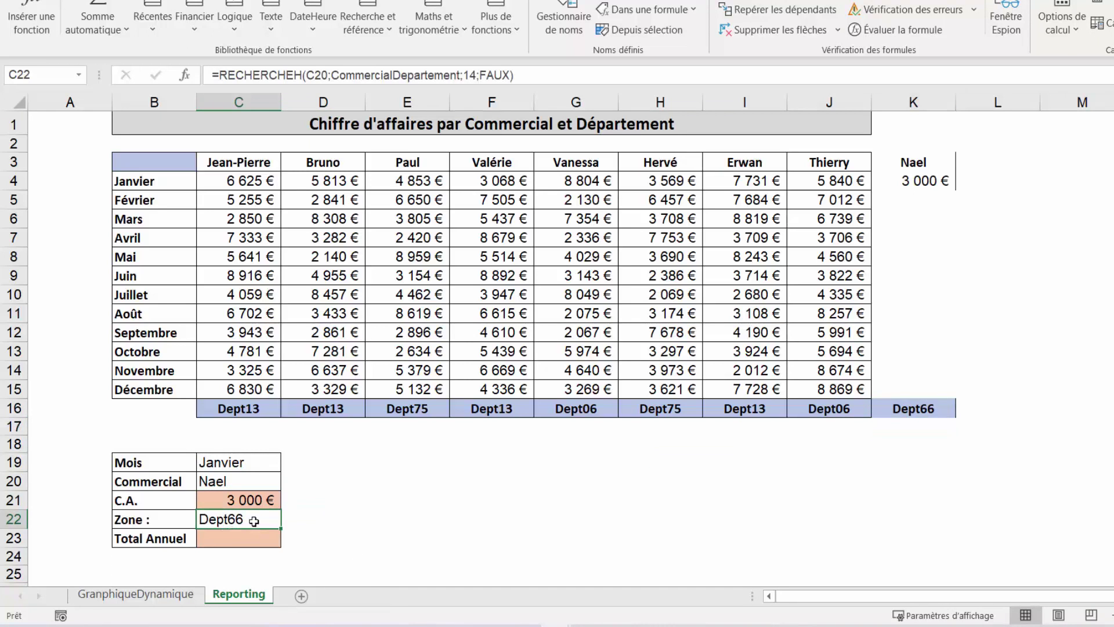
left_click(406, 499)
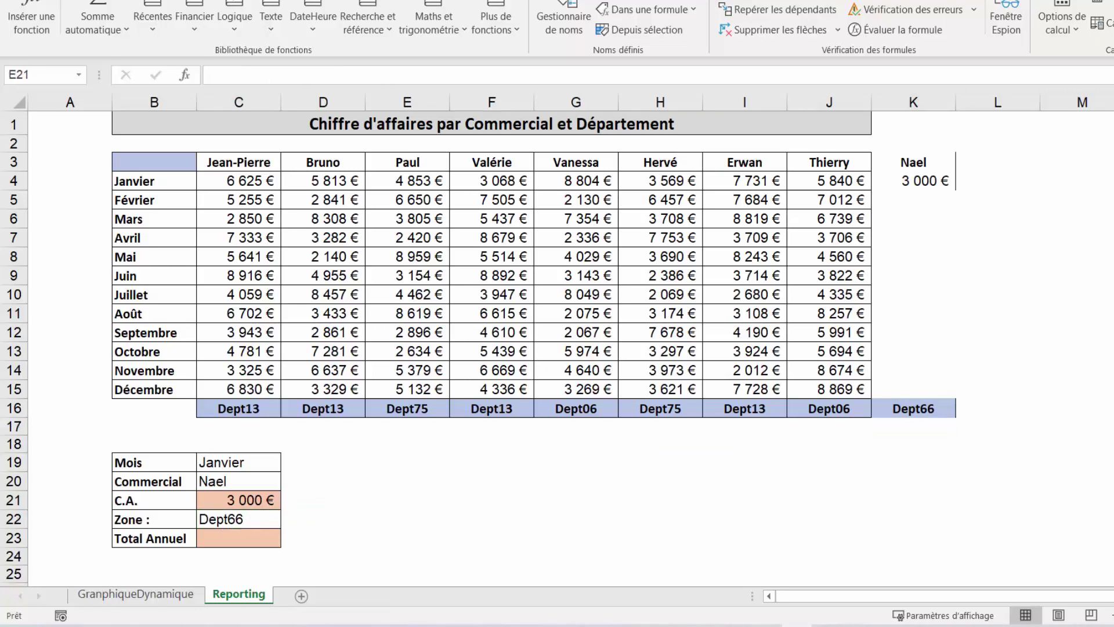
Step: Add Annie as a new commercial in L3 with department Dept75 in L16
left_click(989, 160)
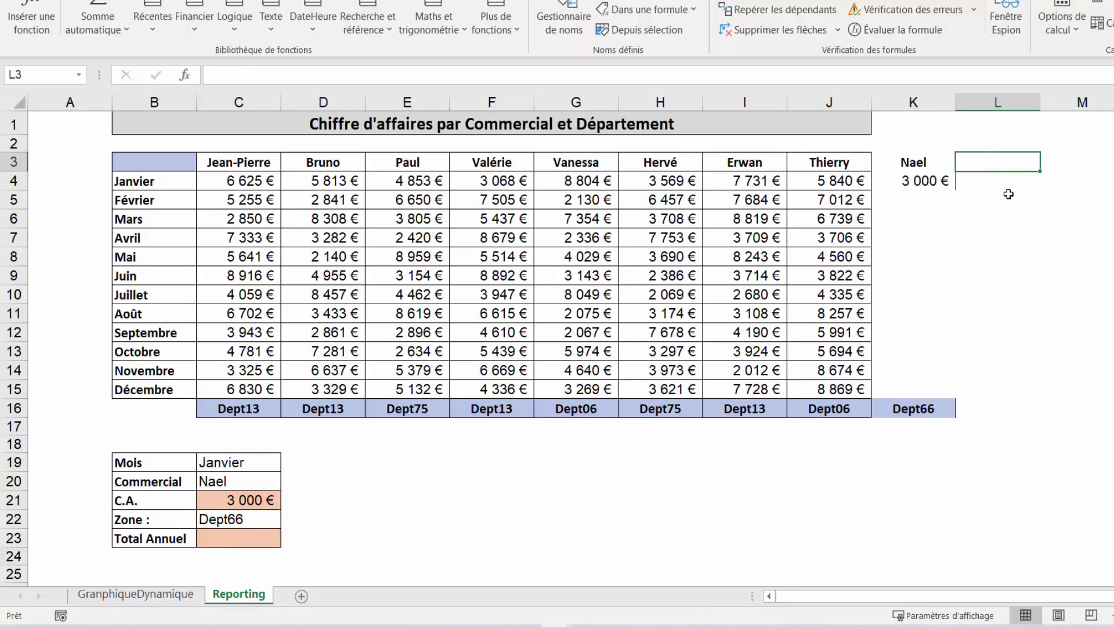
type("Ann")
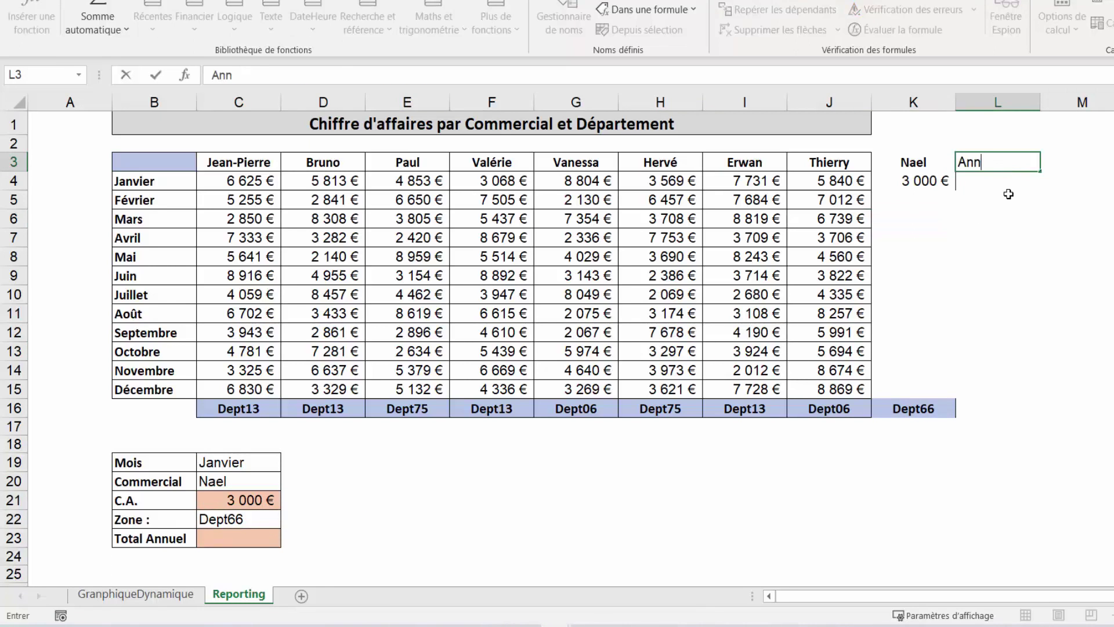
type("ie")
key("Return")
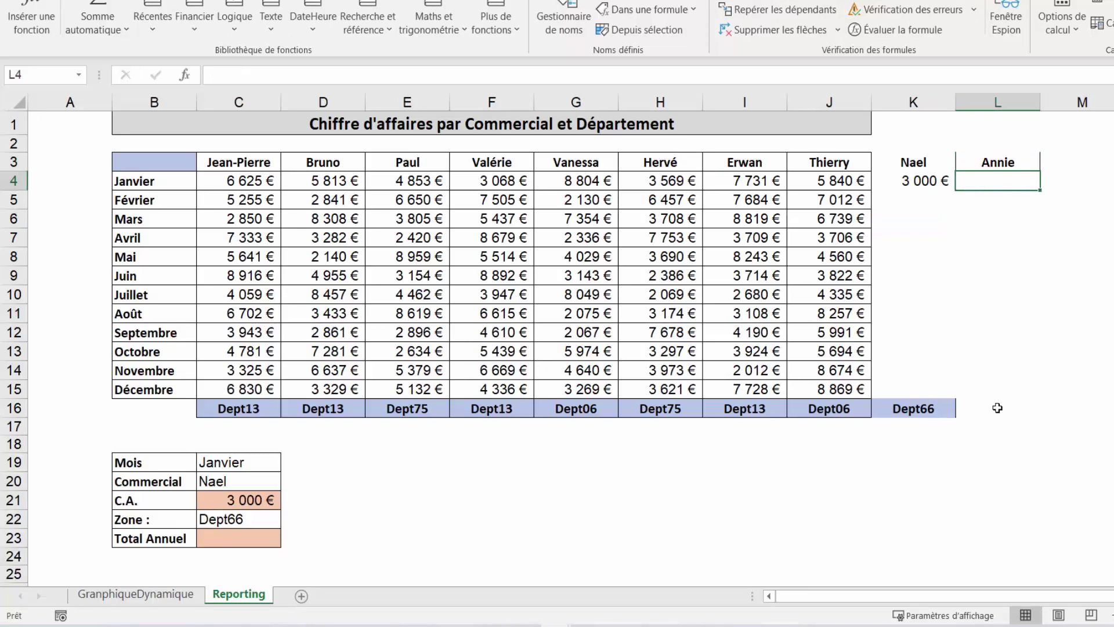
left_click(997, 408)
type("Dep")
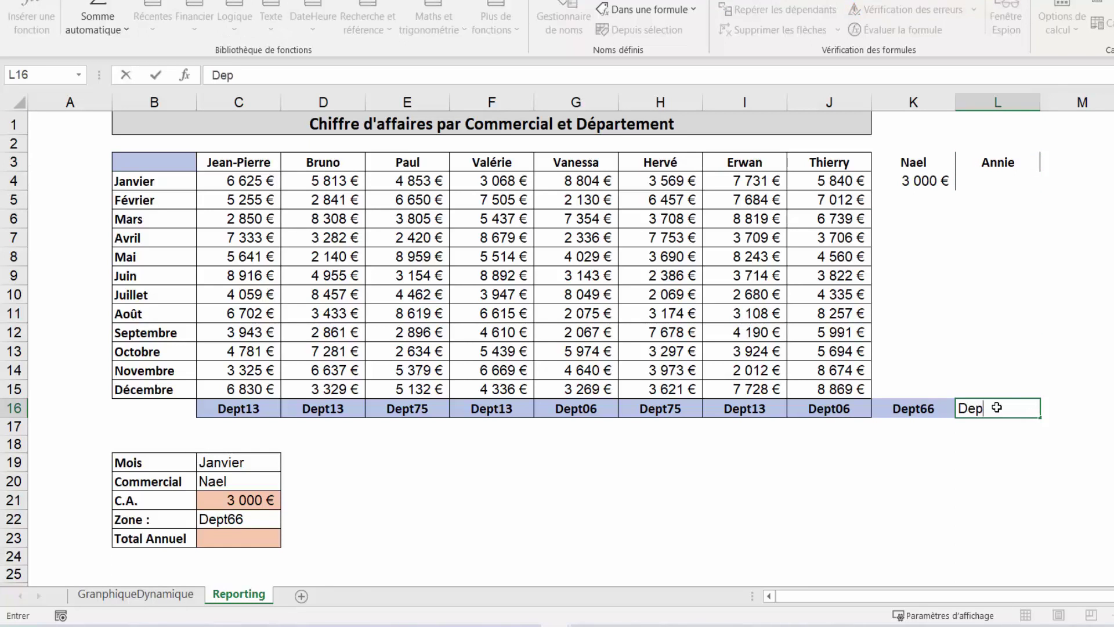
type("t7")
type("5")
key("Return")
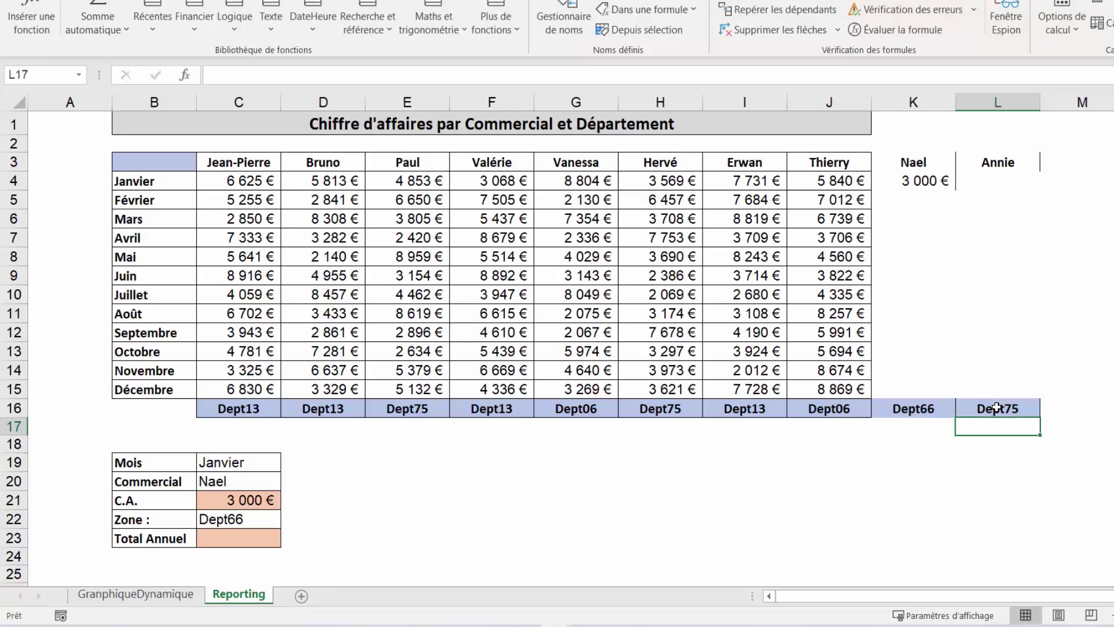
Step: Pick Annie from the C20 Commercial dropdown and confirm the Zone shows Dept75
left_click(255, 485)
left_click(287, 481)
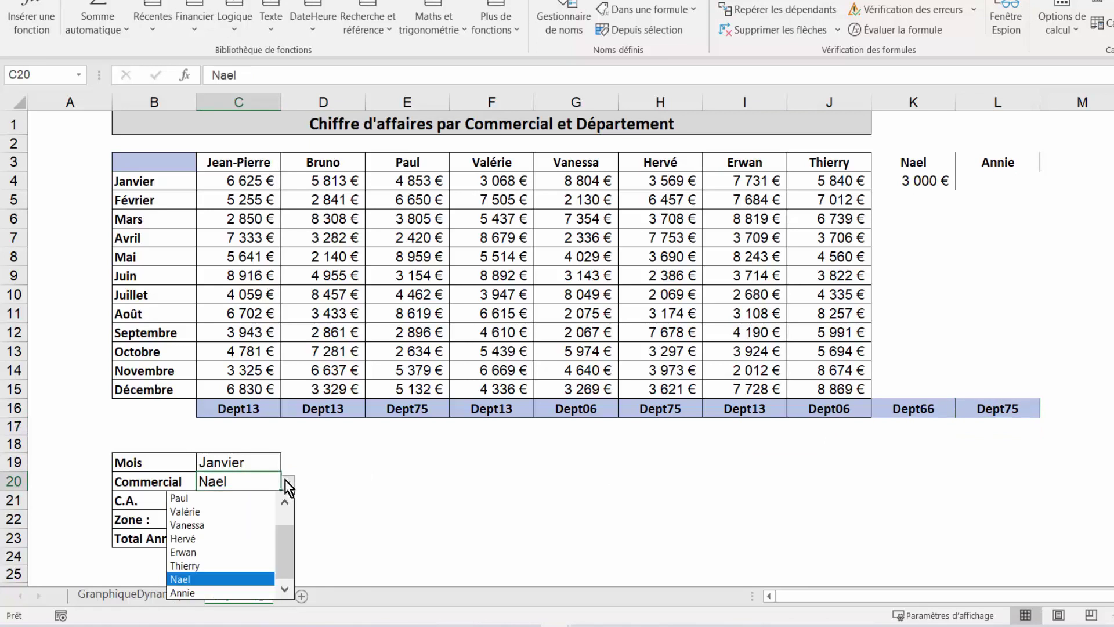
left_click(212, 593)
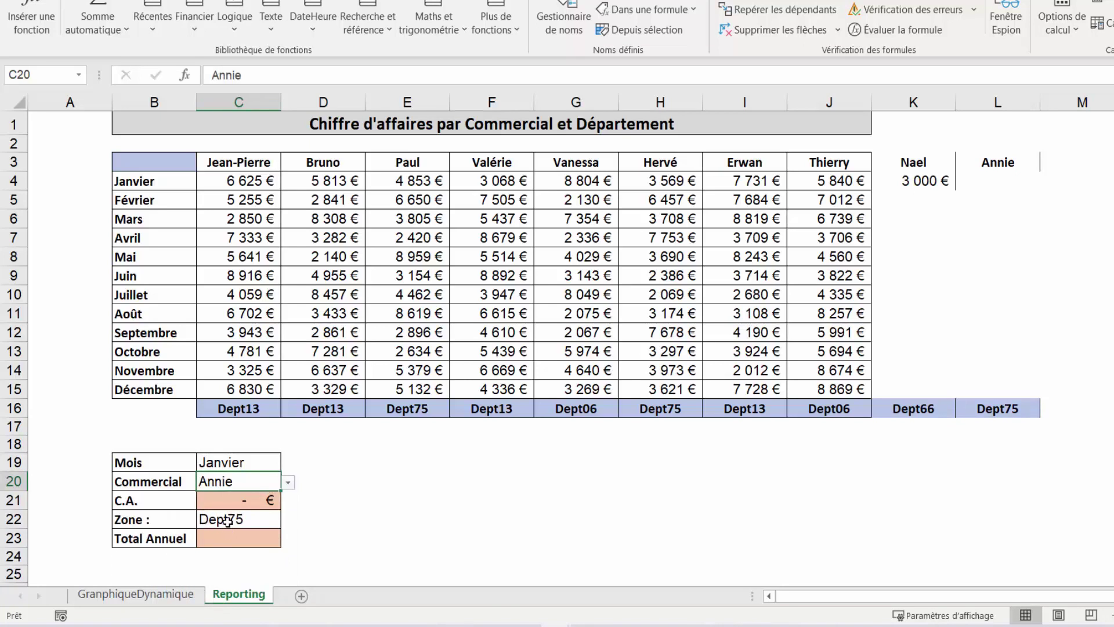
key("Down")
key("Down")
left_click(985, 411)
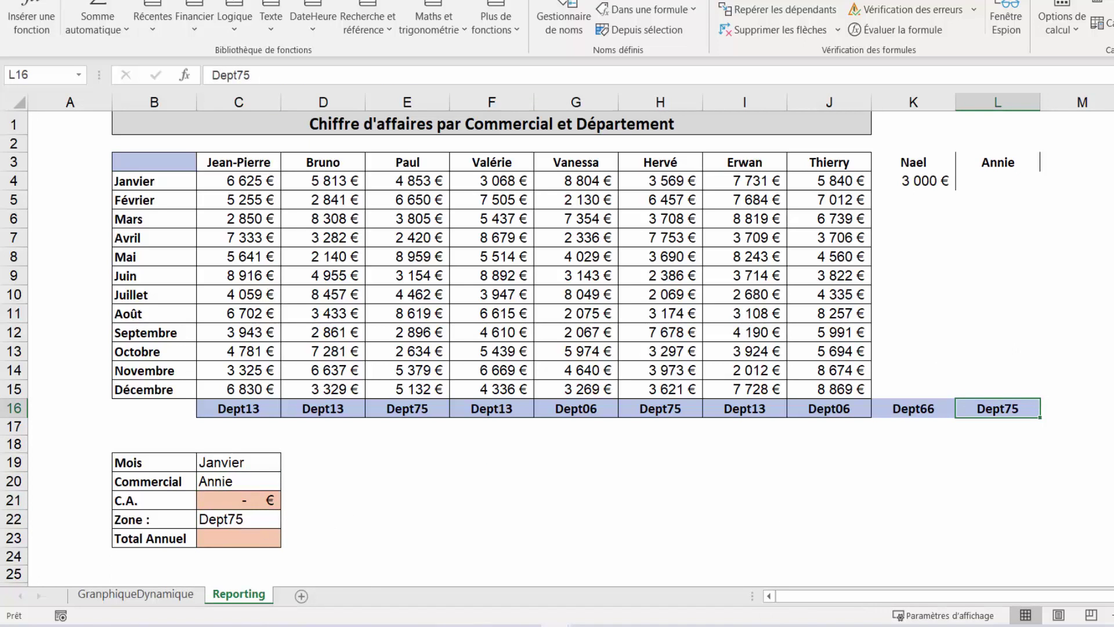
double_click(240, 534)
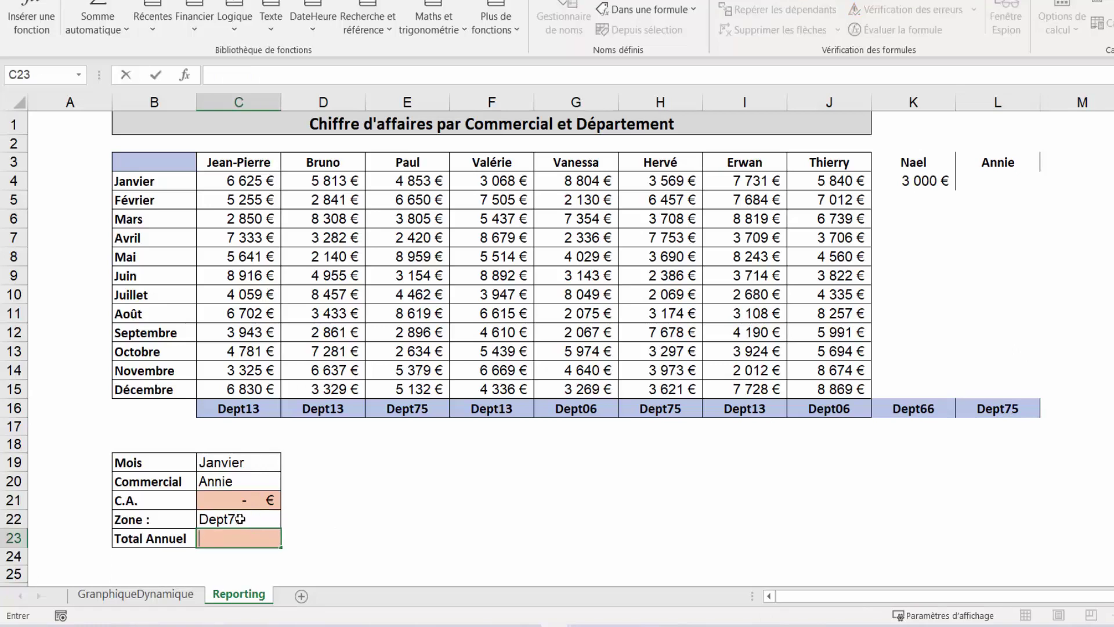
Step: Centre the Dept75 value in the Zone cell C22
left_click(241, 518)
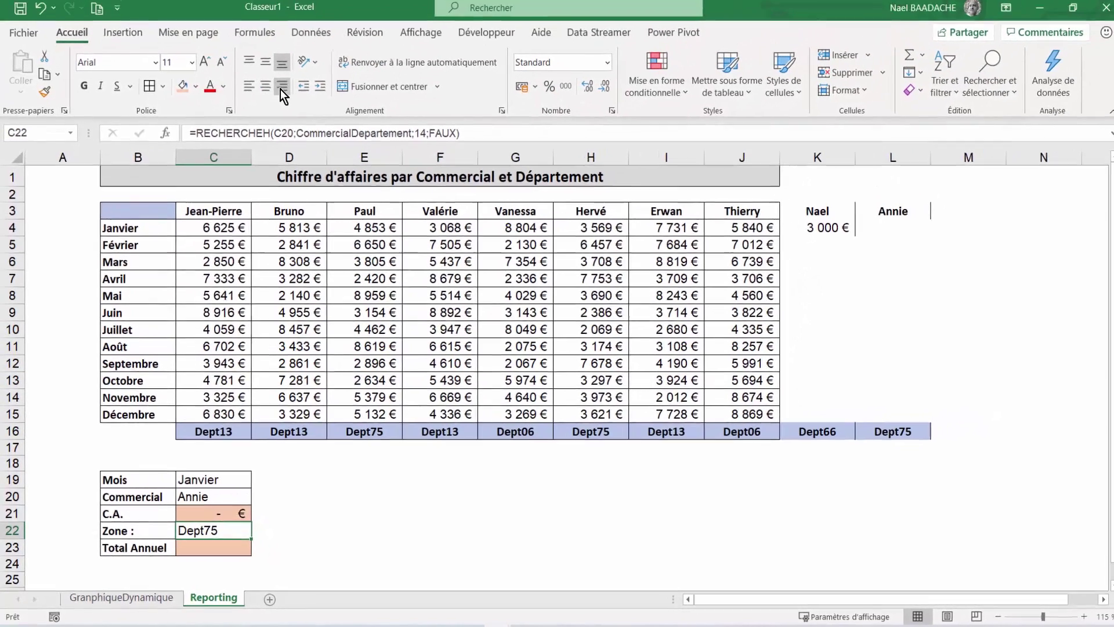
left_click(264, 91)
left_click(221, 547)
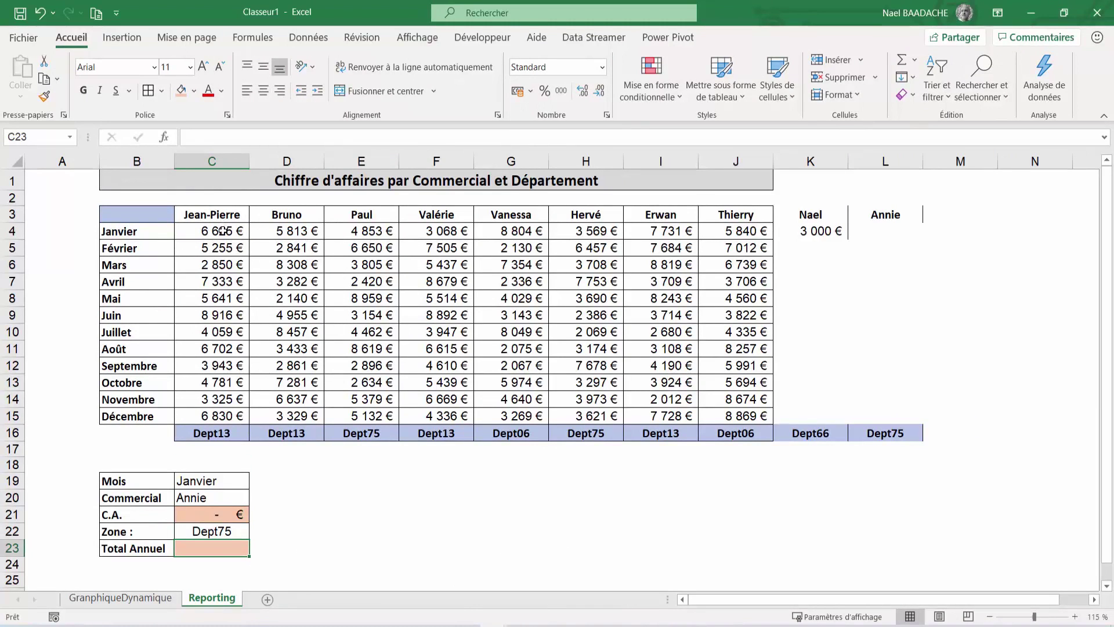
Step: Review Jean-Pierre's monthly sales and the row of commercial names, then select Total Annuel cell C23
left_click_drag(222, 231, 222, 415)
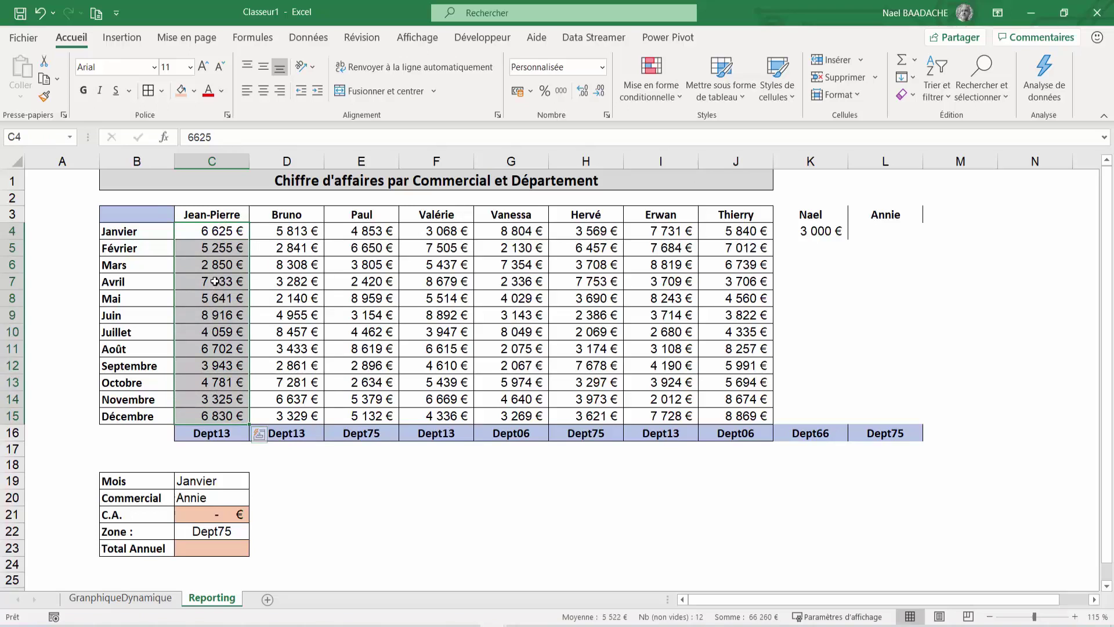
left_click(207, 213)
left_click_drag(207, 213, 852, 219)
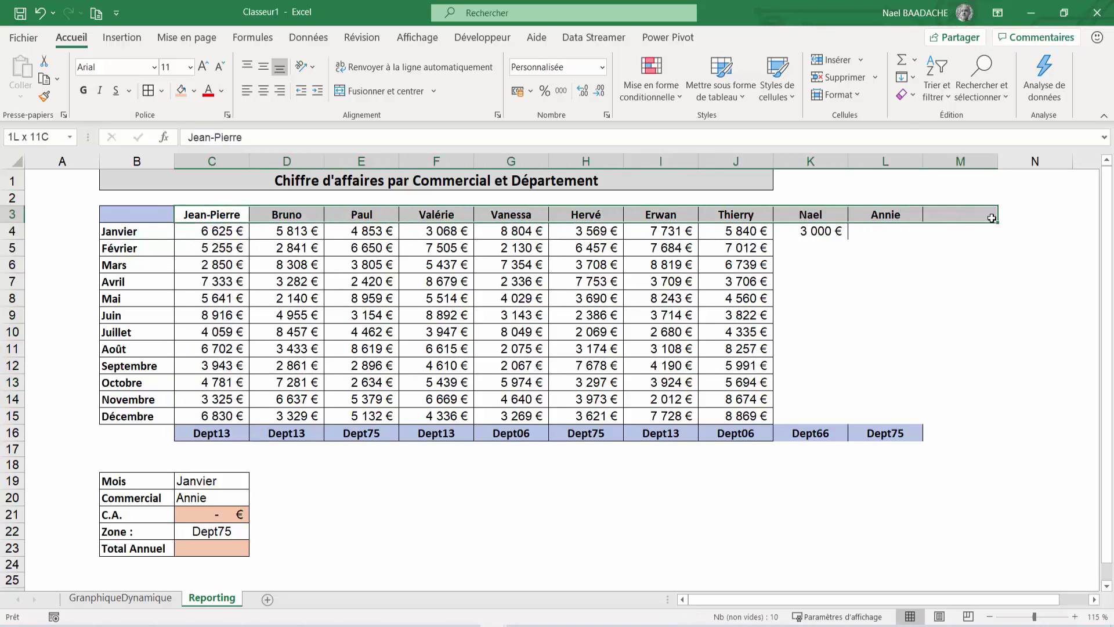
left_click_drag(852, 220, 1021, 214)
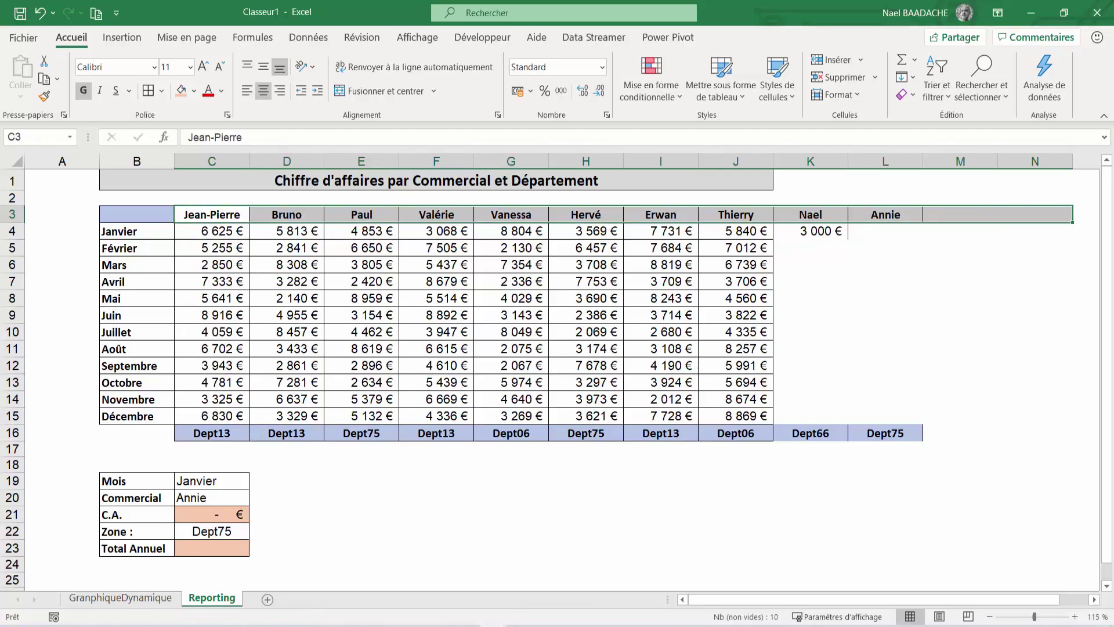
left_click(201, 546)
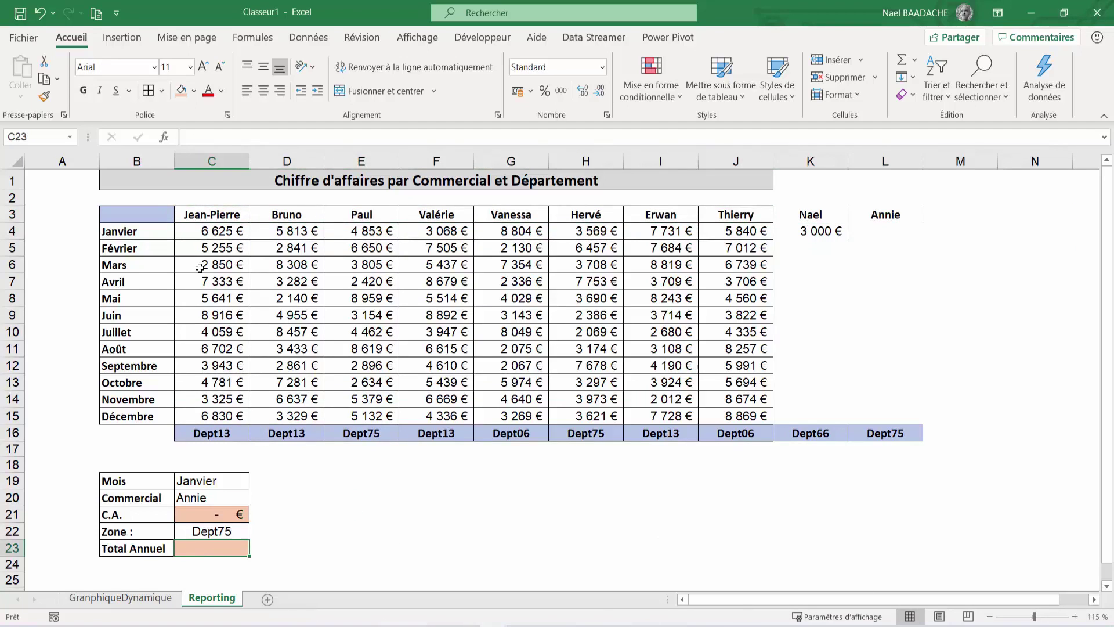
Step: Type =somme(decaler(B3;1;equiv(C20; into C23, clicking B3 and C20 as references
type("=somme")
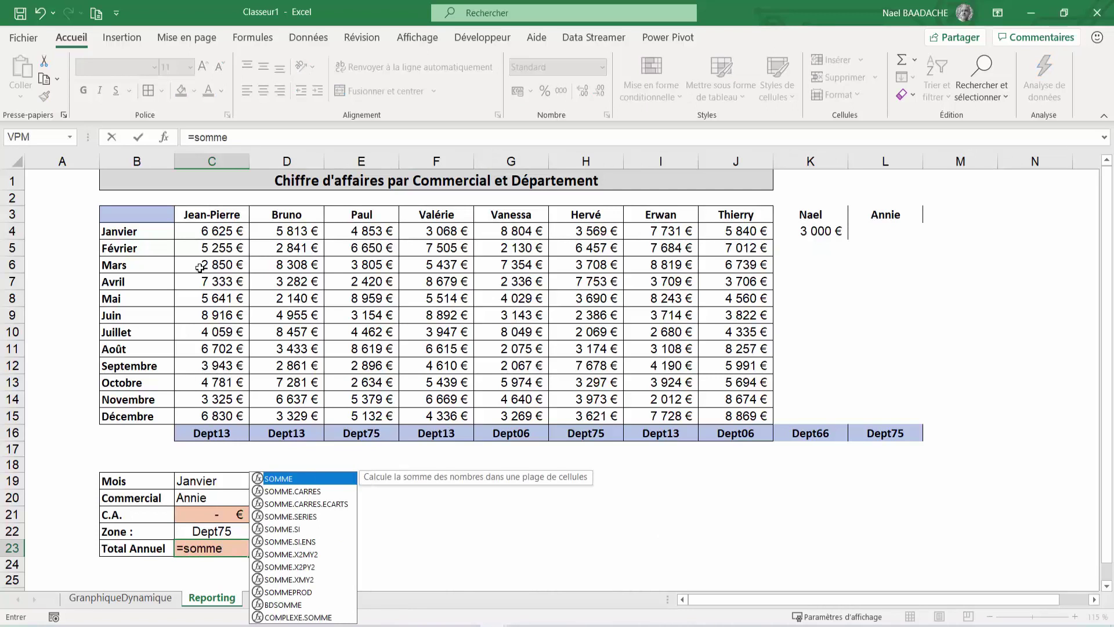
type(" dec")
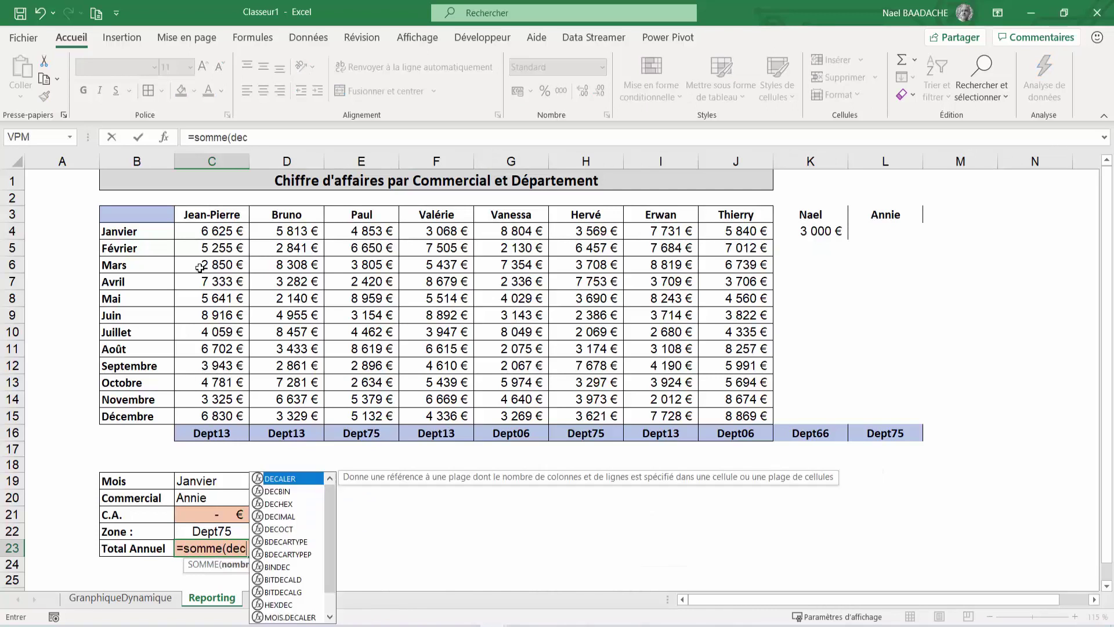
type("aler(")
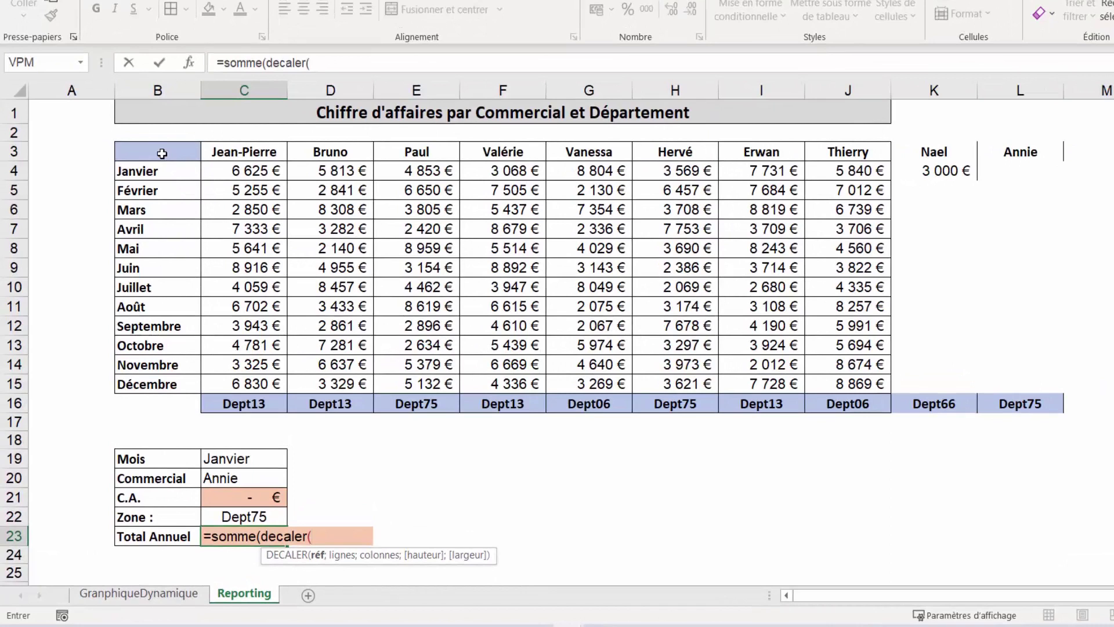
left_click(162, 153)
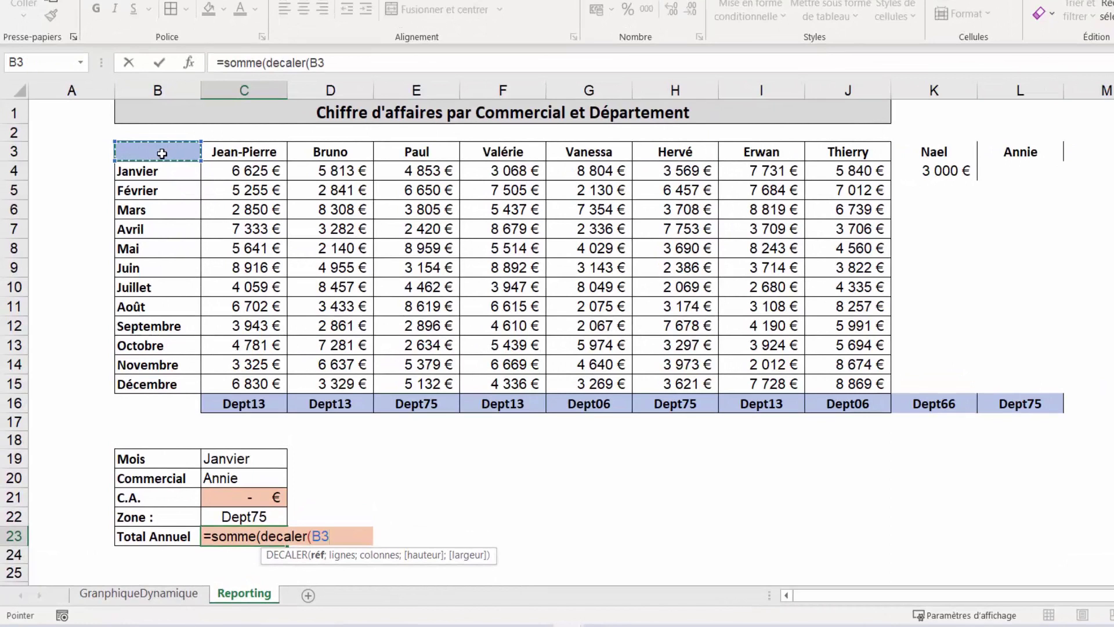
type(";")
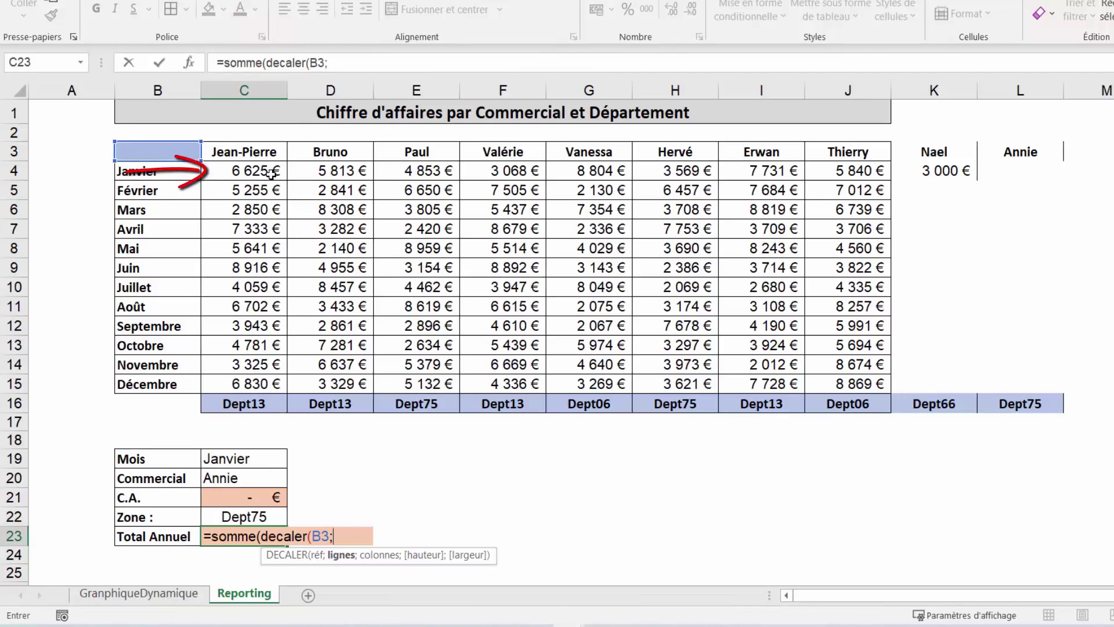
type("1")
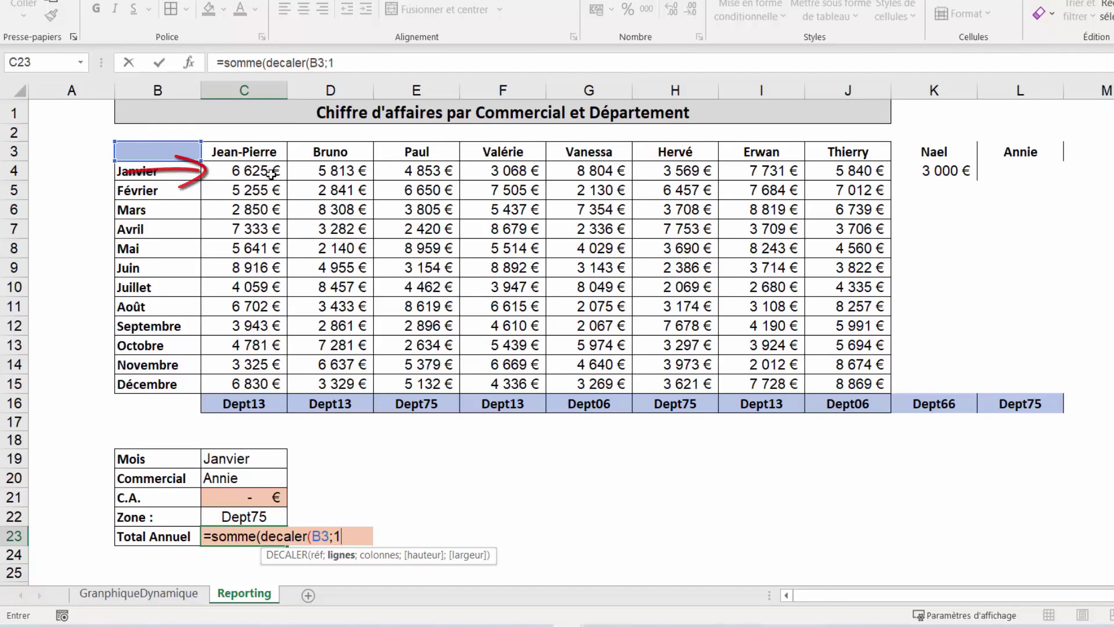
type(";")
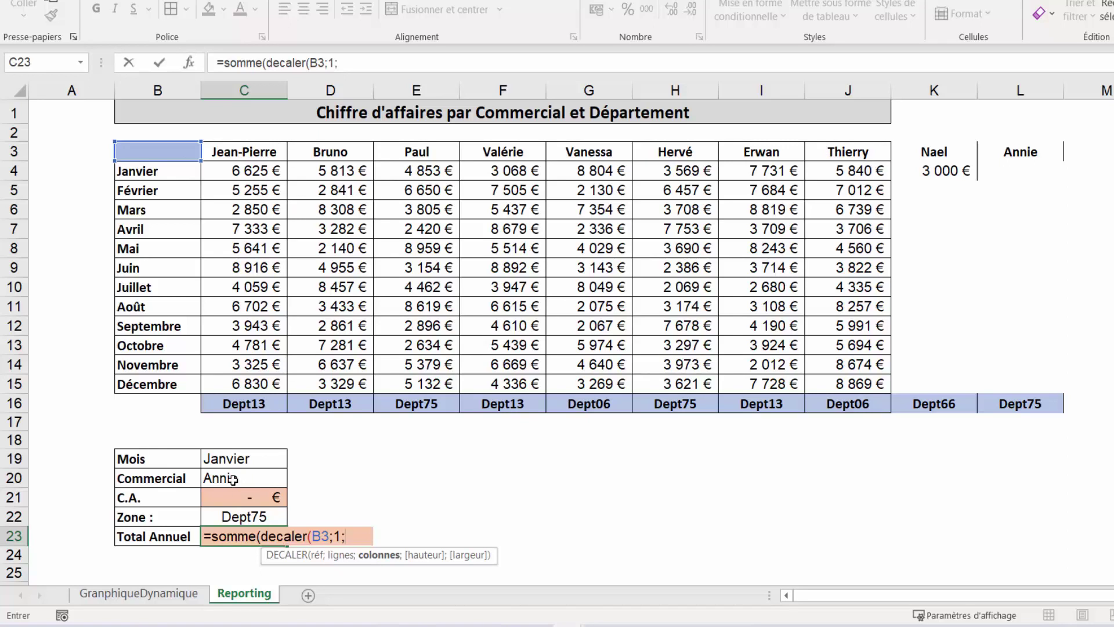
type("equiv")
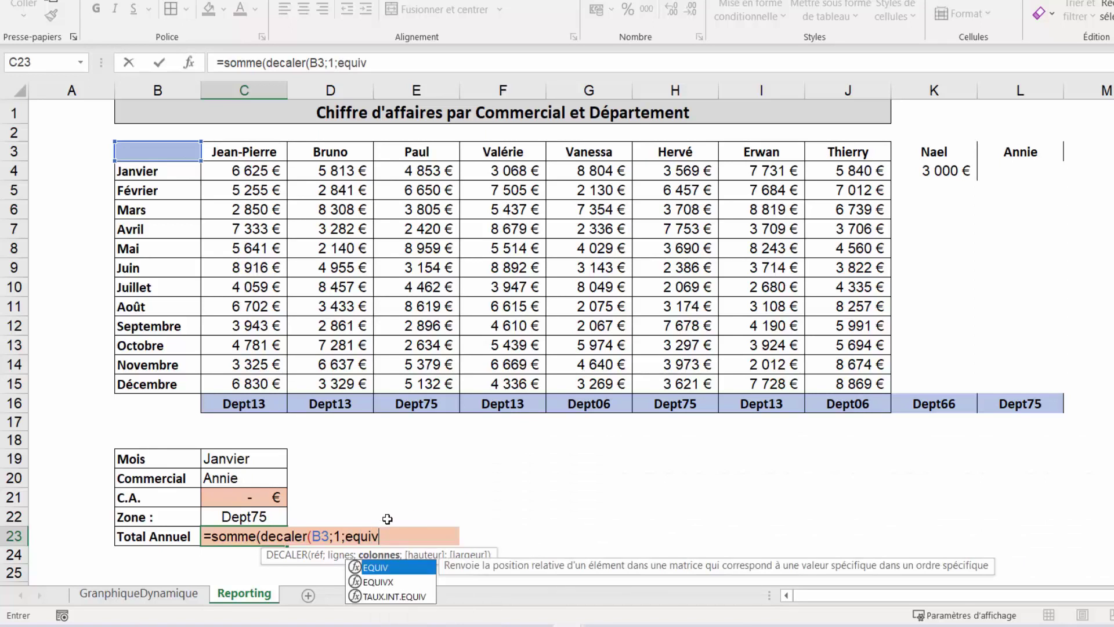
type("(")
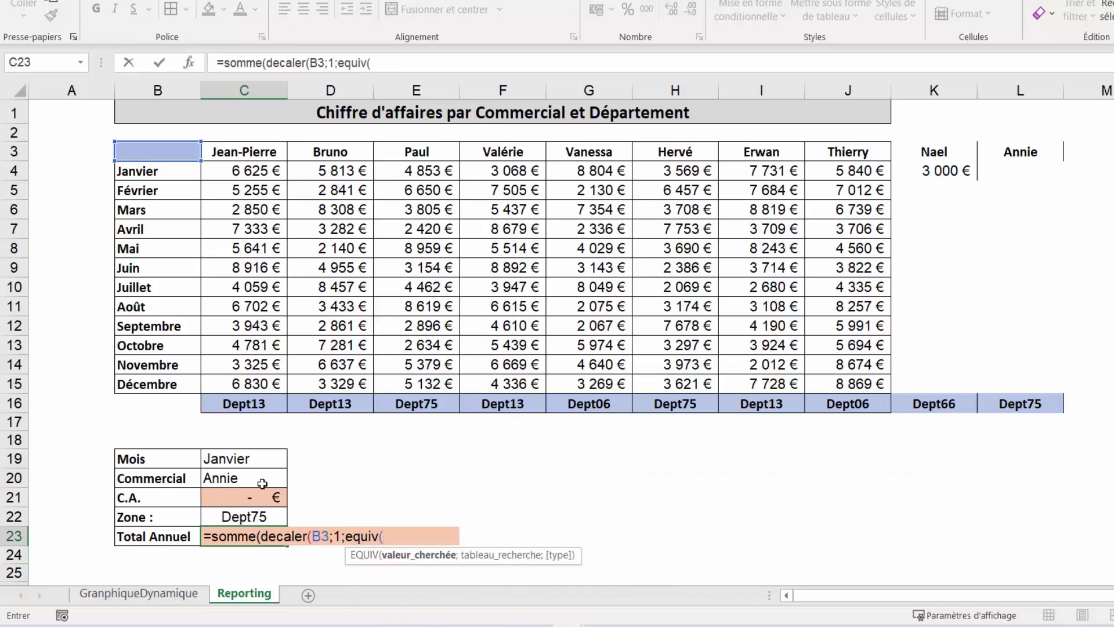
left_click(233, 477)
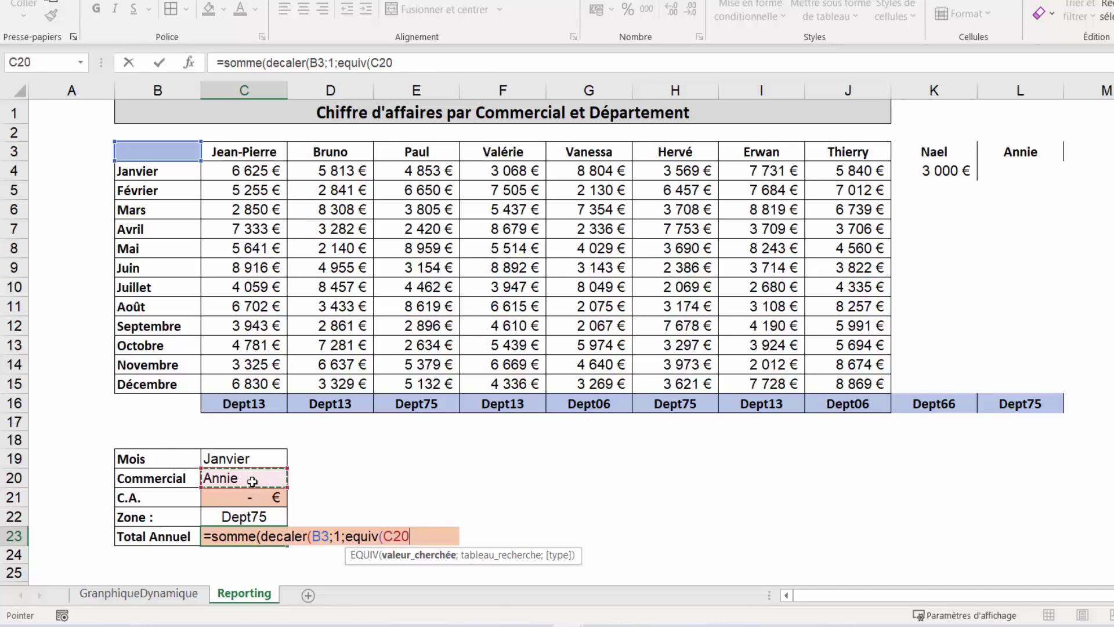
type(";")
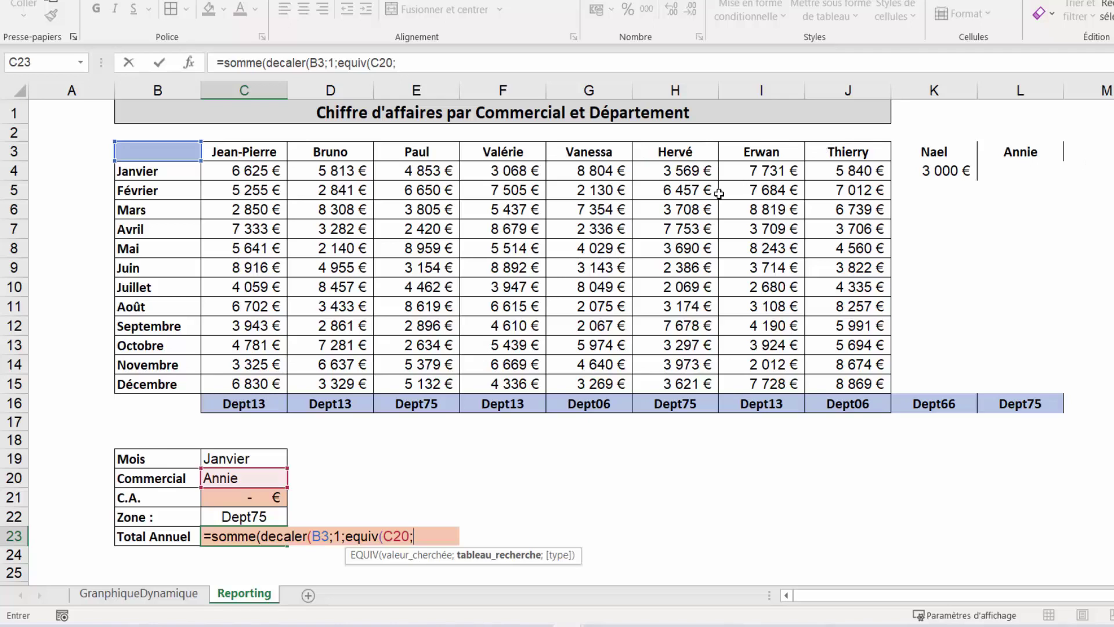
Step: Paste the Commerciaux named range into the C23 formula as EQUIV's lookup range
key("F3")
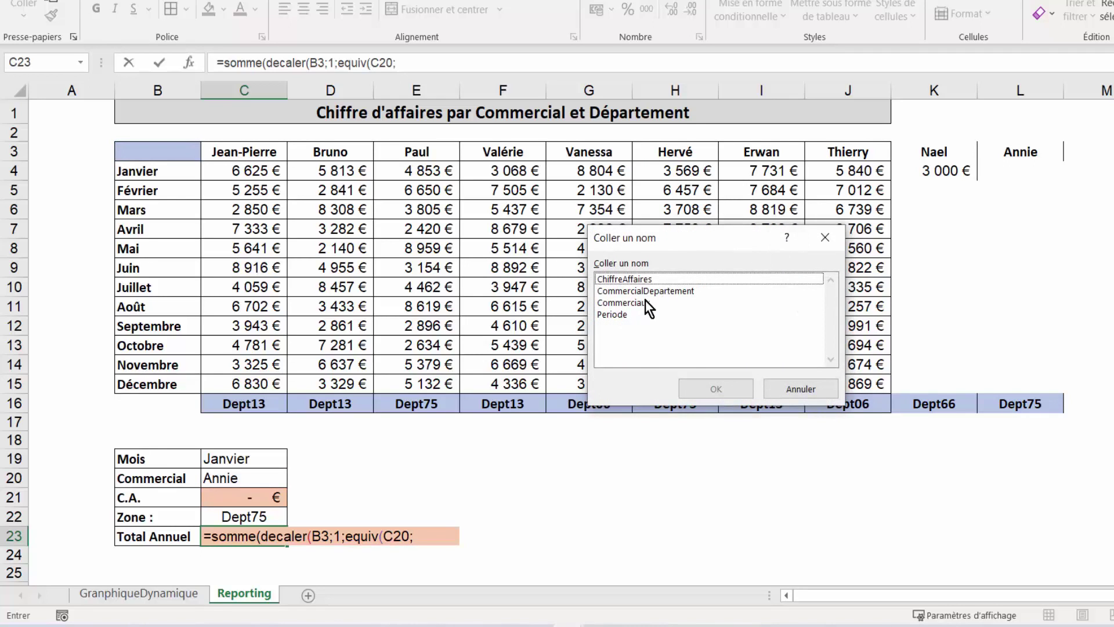
left_click(646, 302)
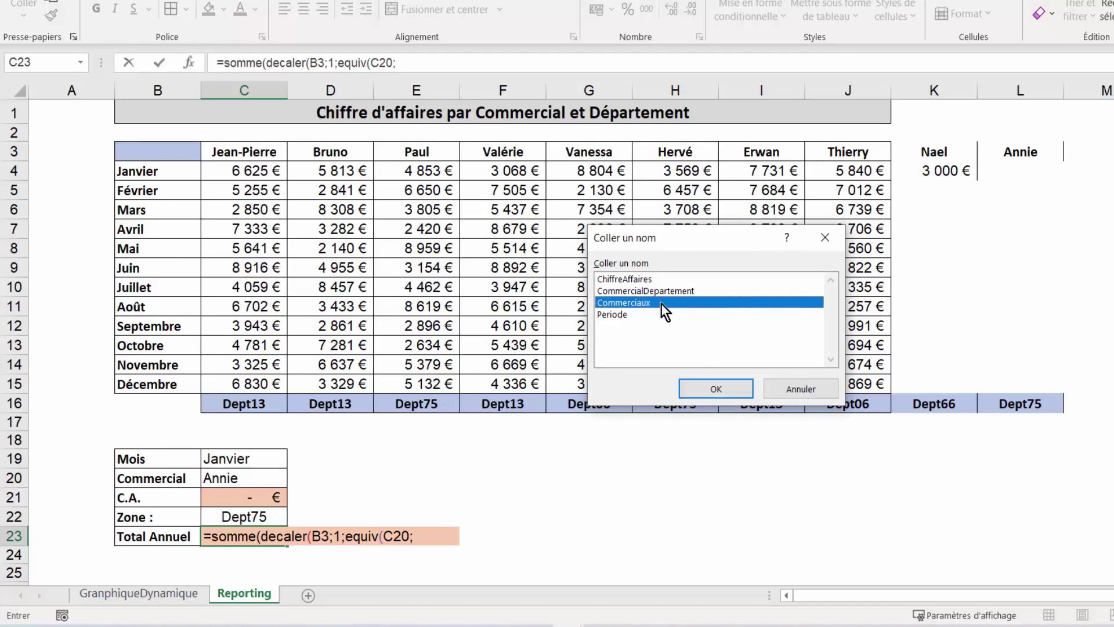
left_click(719, 391)
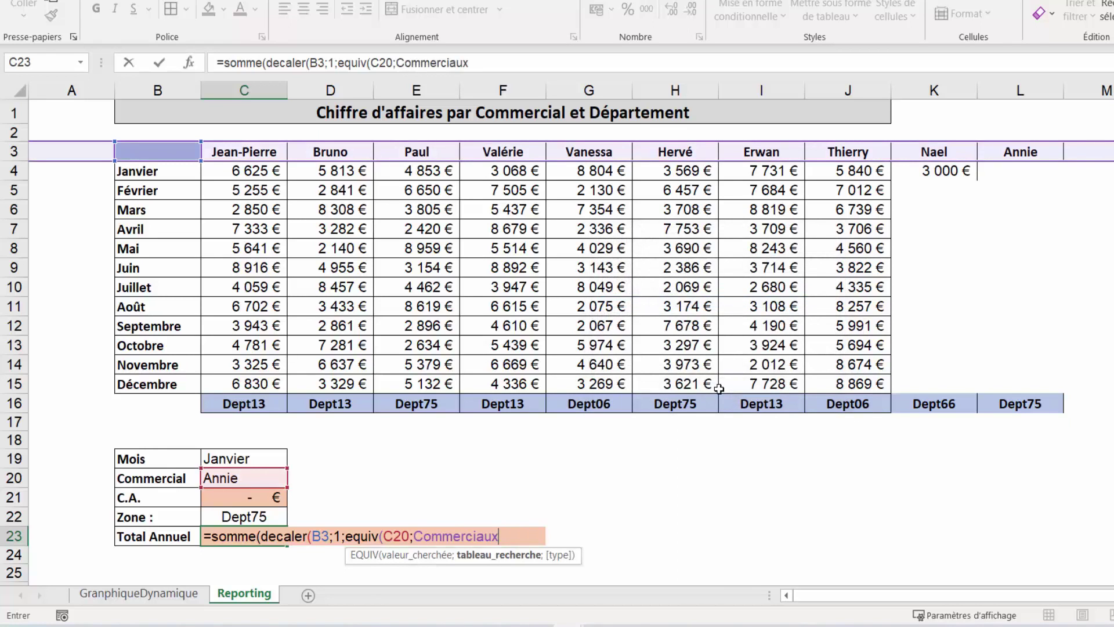
type(";")
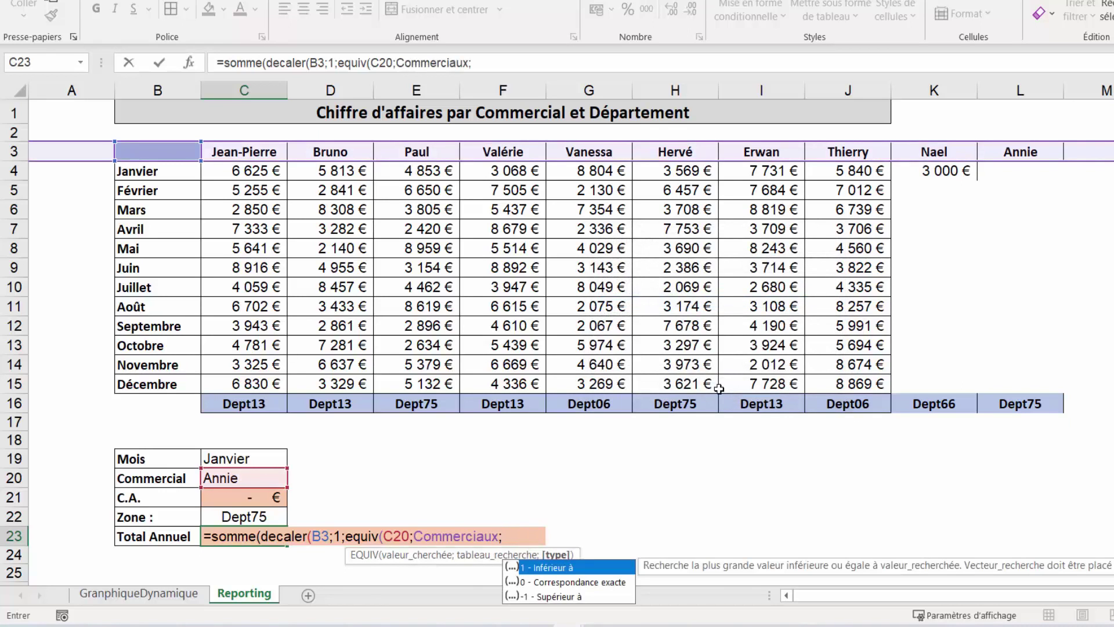
type("0")
type(")")
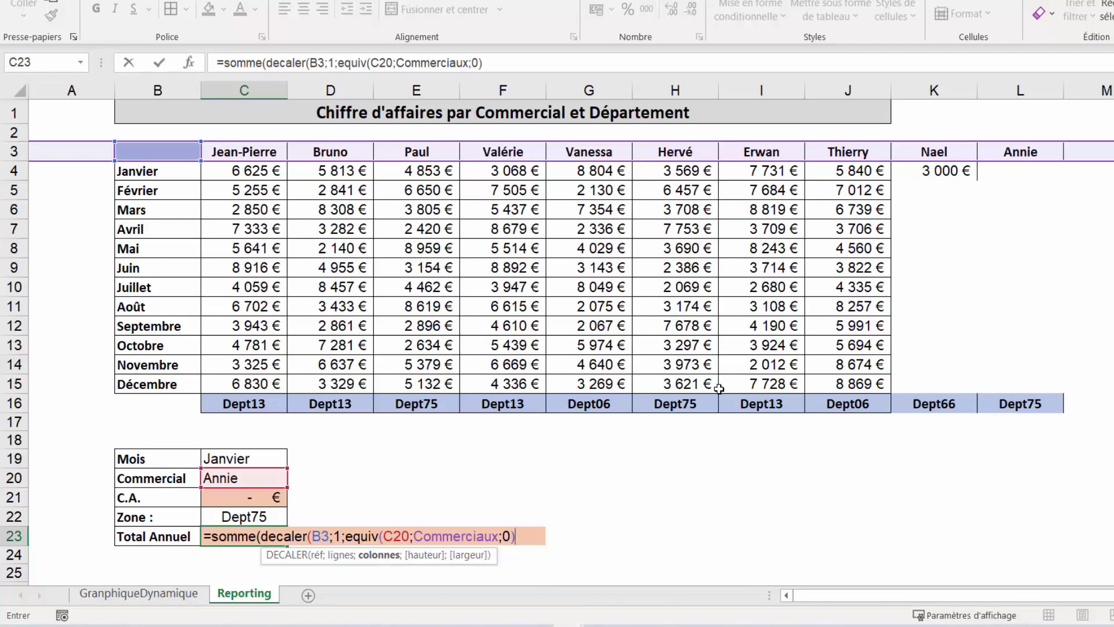
type(";")
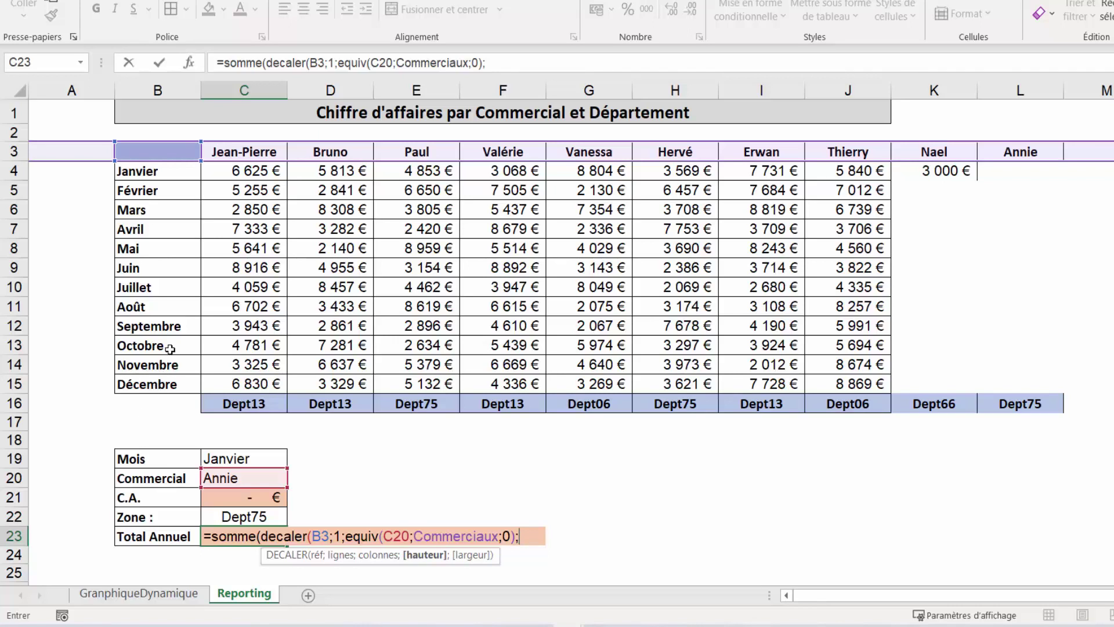
Step: Finish the C23 formula with height 12 and width 1, closing all brackets and committing it
type("12")
type(";")
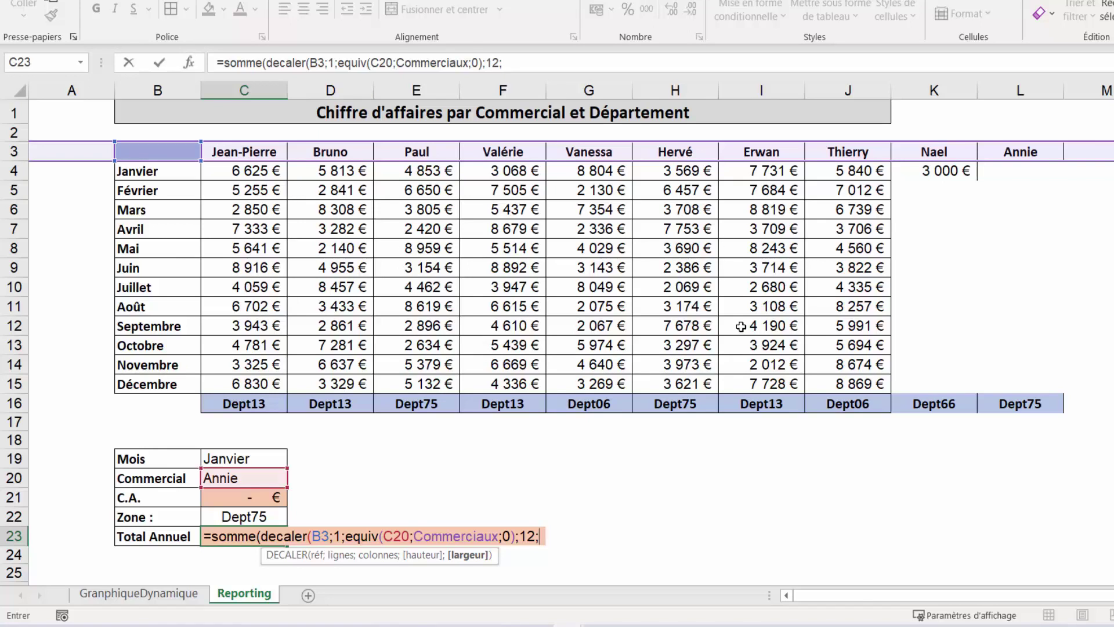
type("1")
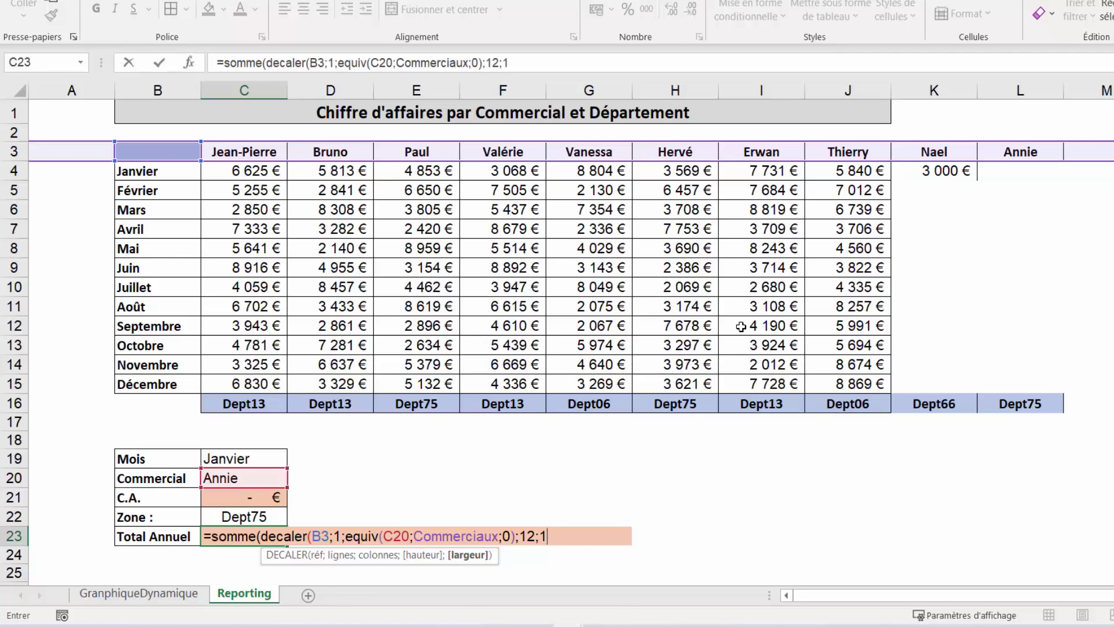
type(")")
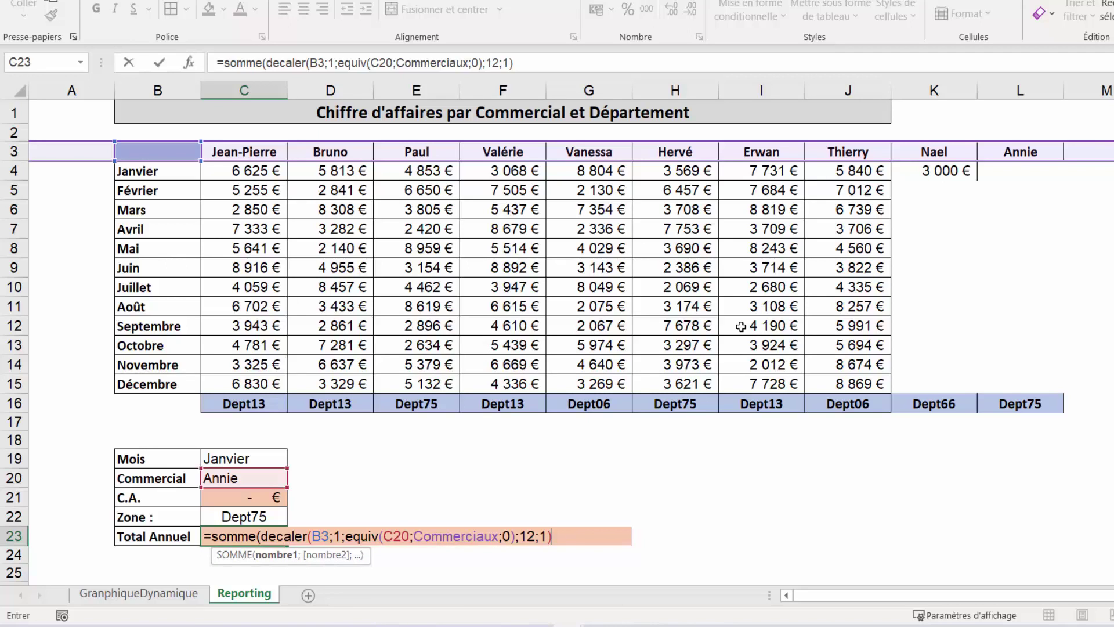
type(")")
key("Return")
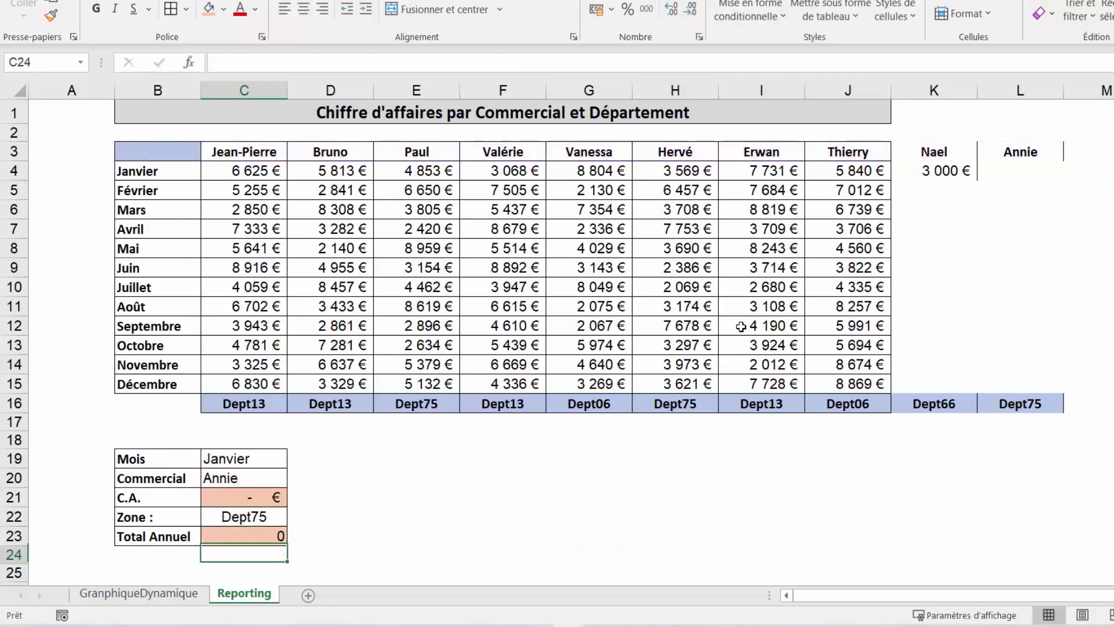
Step: Choose Jean-Pierre as the commercial in the C20 dropdown
key("Up")
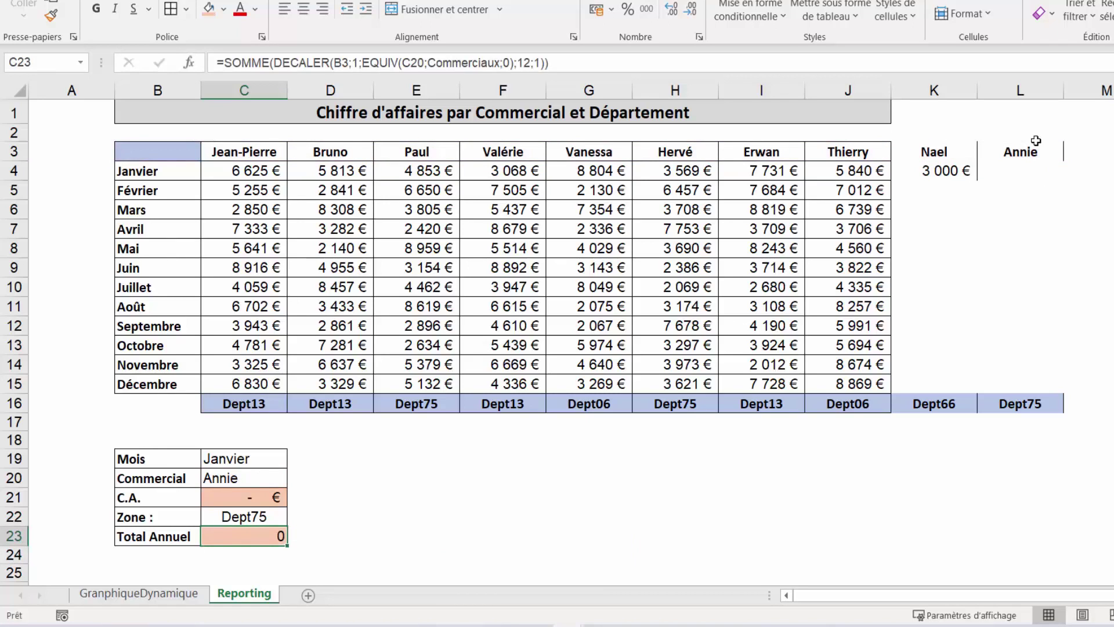
left_click(249, 479)
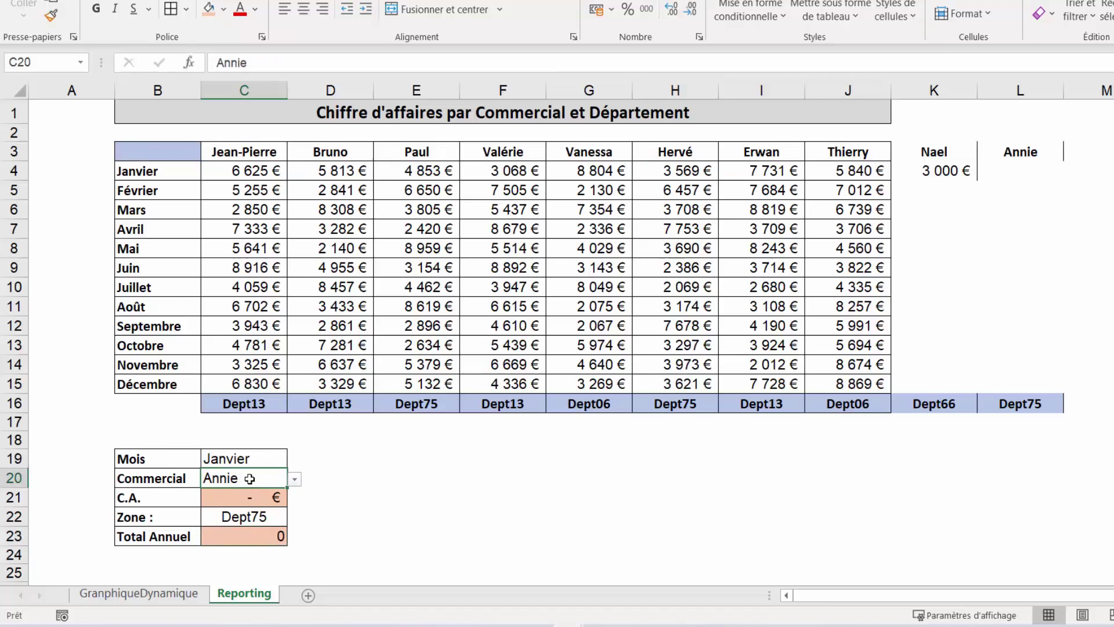
left_click(296, 478)
left_click_drag(293, 537, 308, 490)
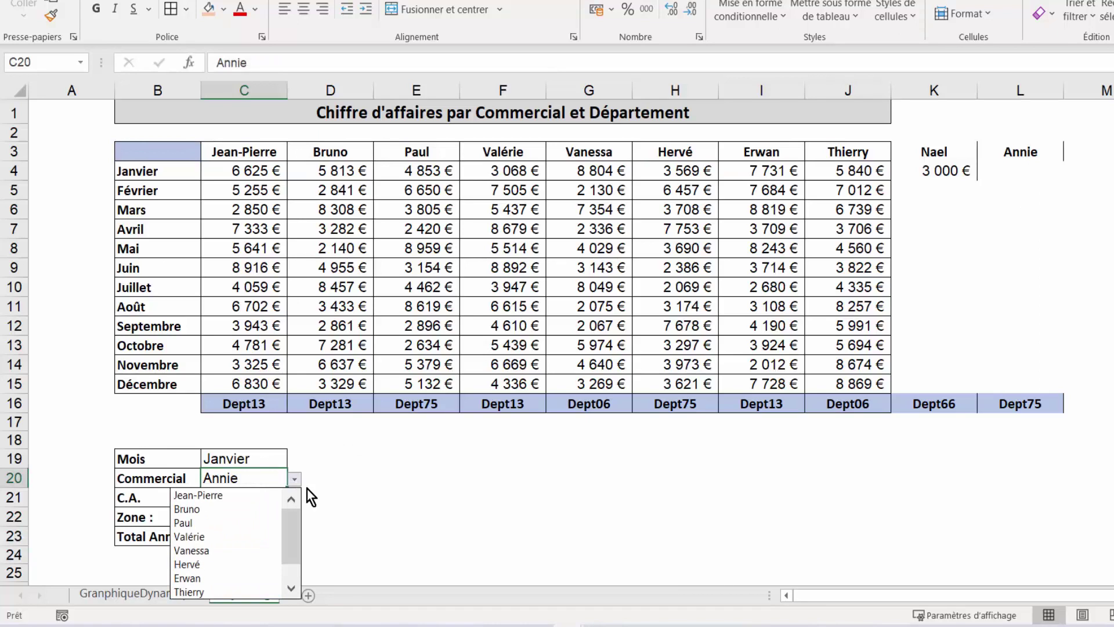
left_click(225, 494)
left_click(274, 533)
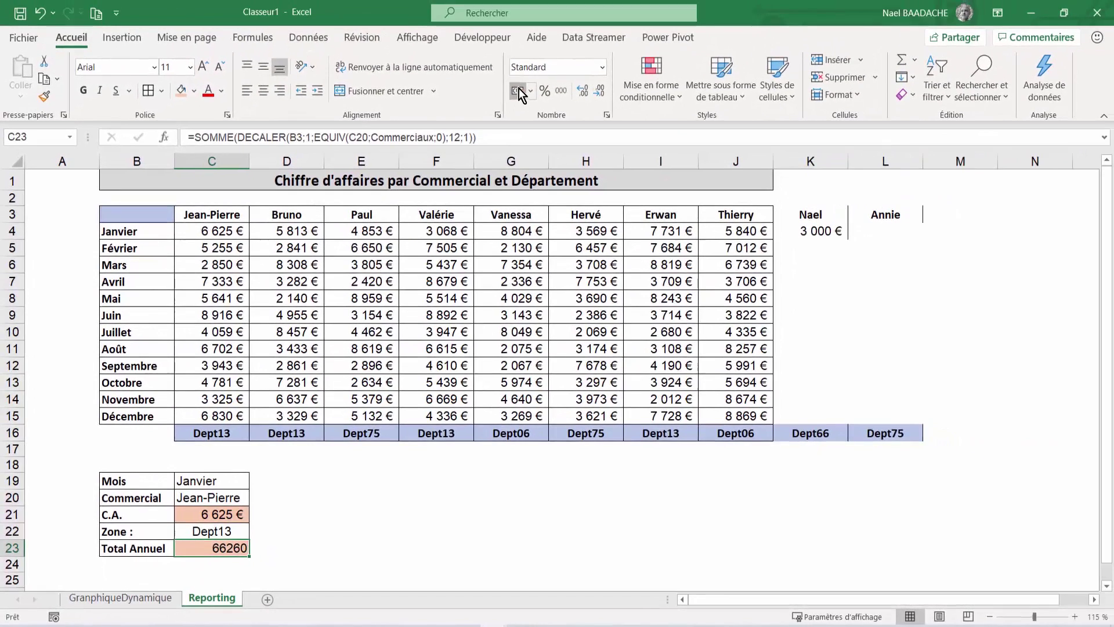
Step: Format Total Annuel as euros with no decimals and check C4:C15 sums to 66 260 €
left_click(520, 89)
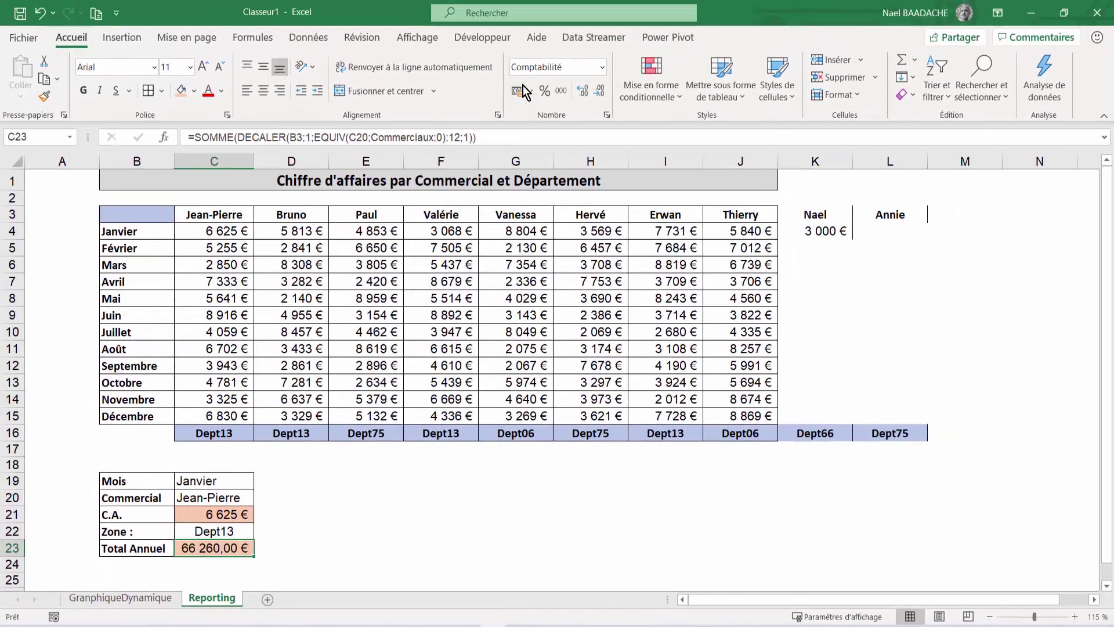
left_click(597, 90)
left_click(597, 89)
left_click(229, 231)
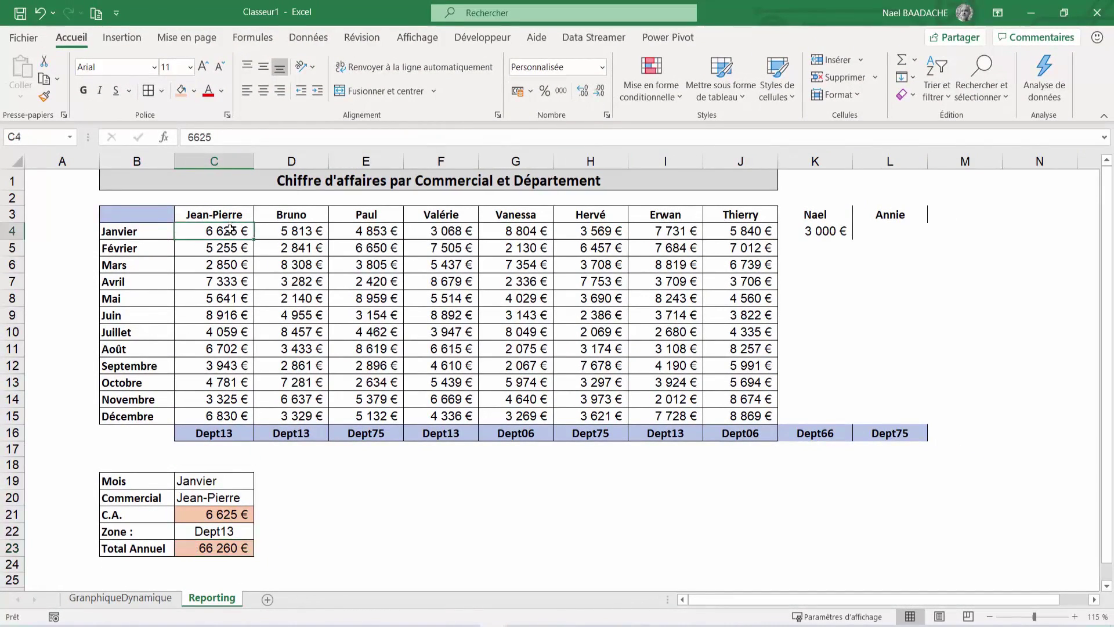
key("ctrl+shift+Down")
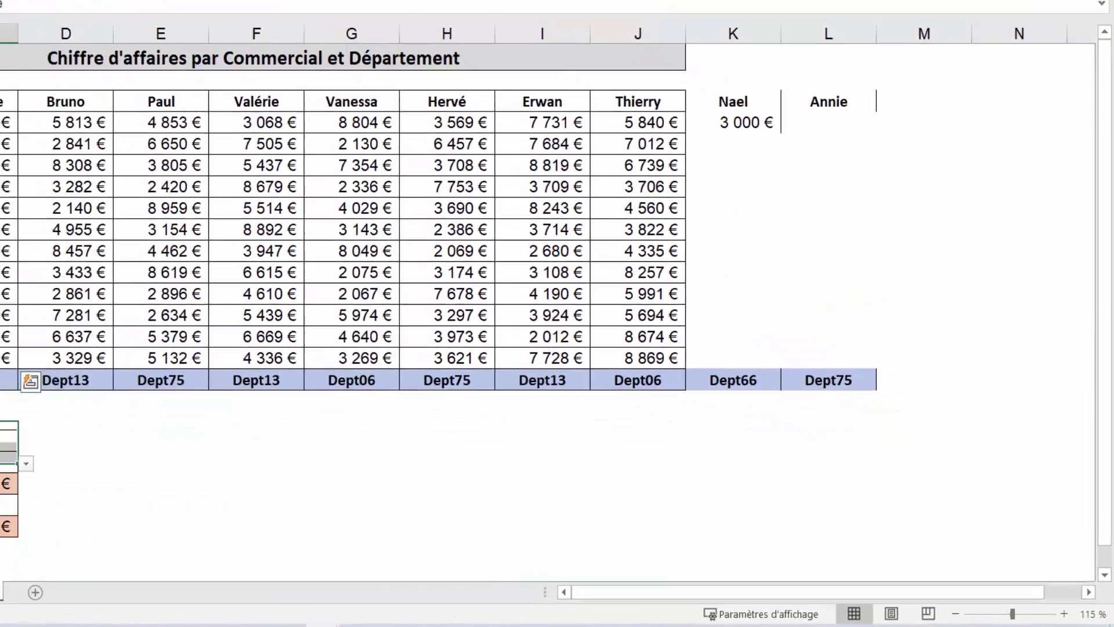
Step: Switch the commercial to Nael, whose Total Annuel shows 3 000 €
left_click(247, 499)
left_click(260, 498)
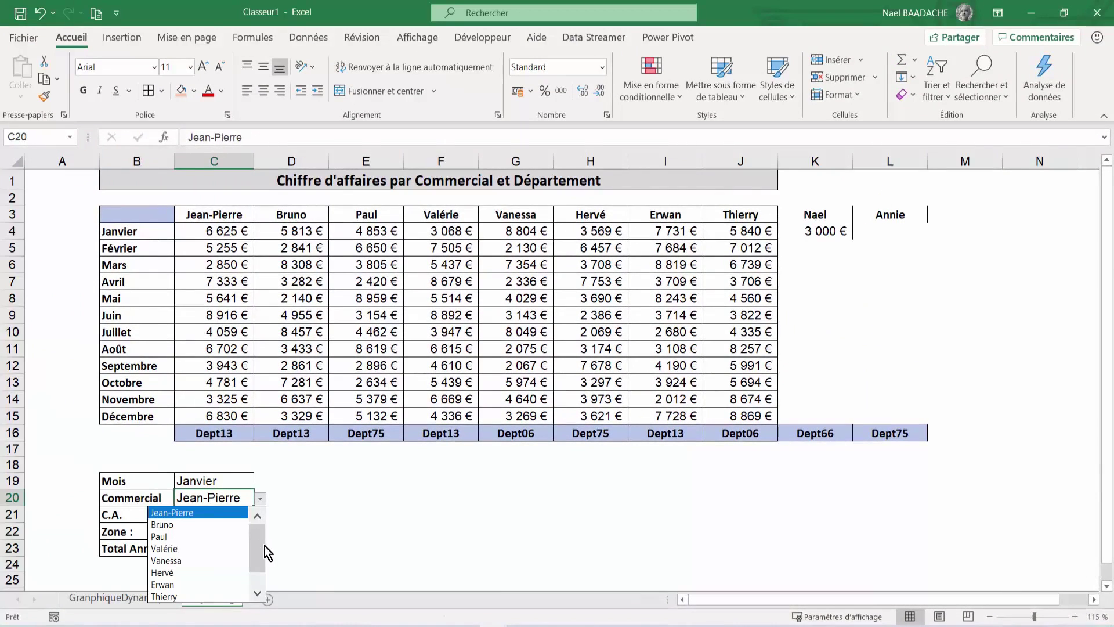
left_click_drag(264, 552, 262, 569)
left_click(191, 586)
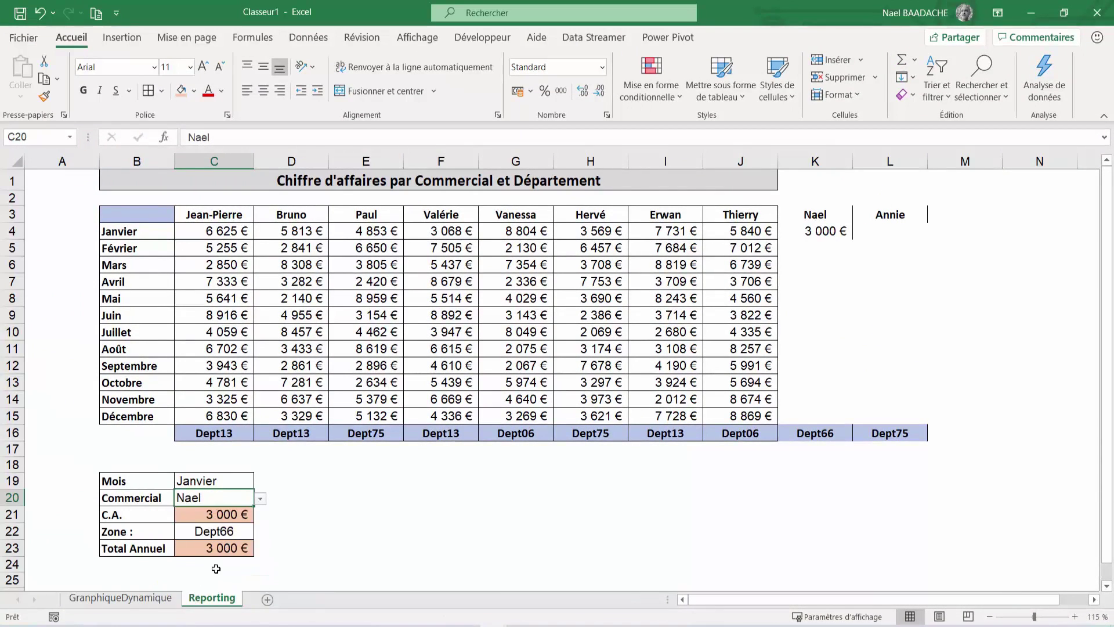
left_click(231, 545)
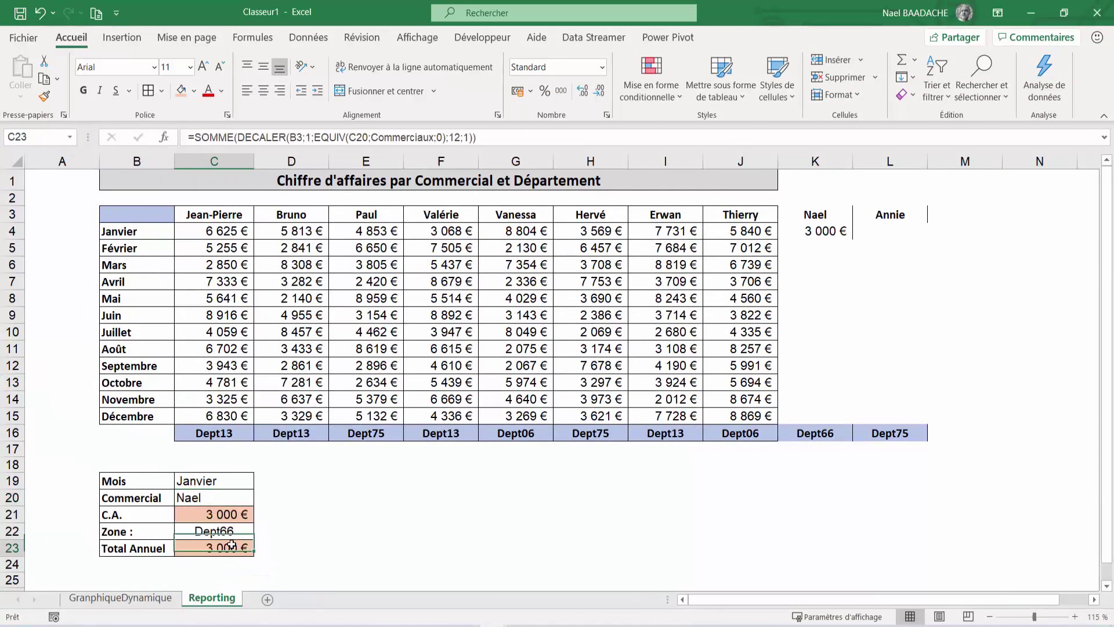
left_click(806, 412)
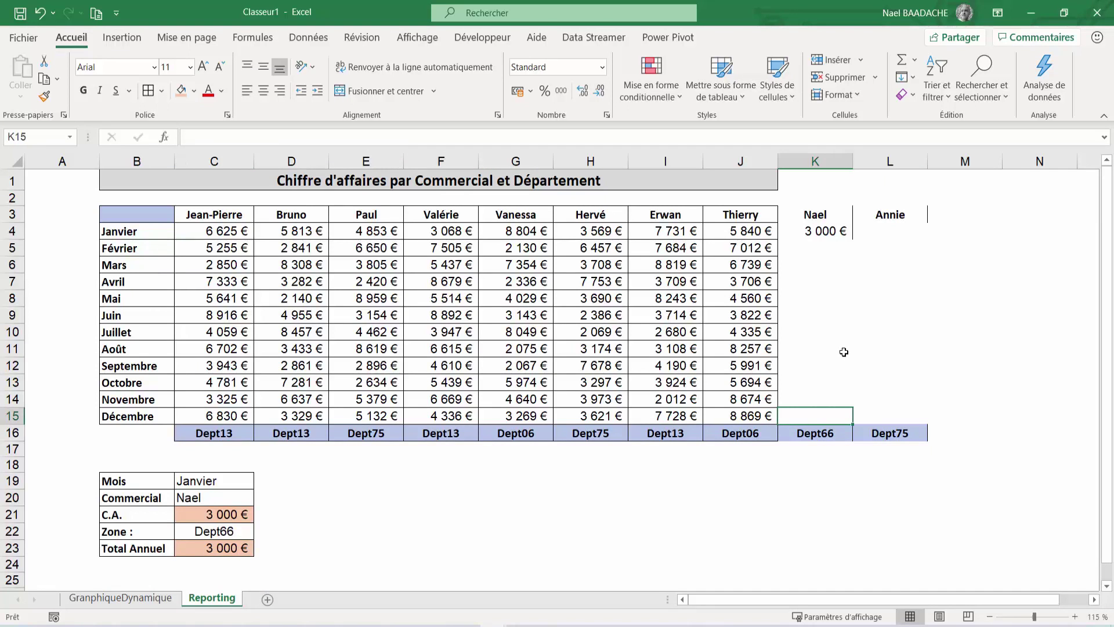
Step: Enter 5000 as Nael's December sales in K15 and confirm Total Annuel becomes 8 000 €
type("5000")
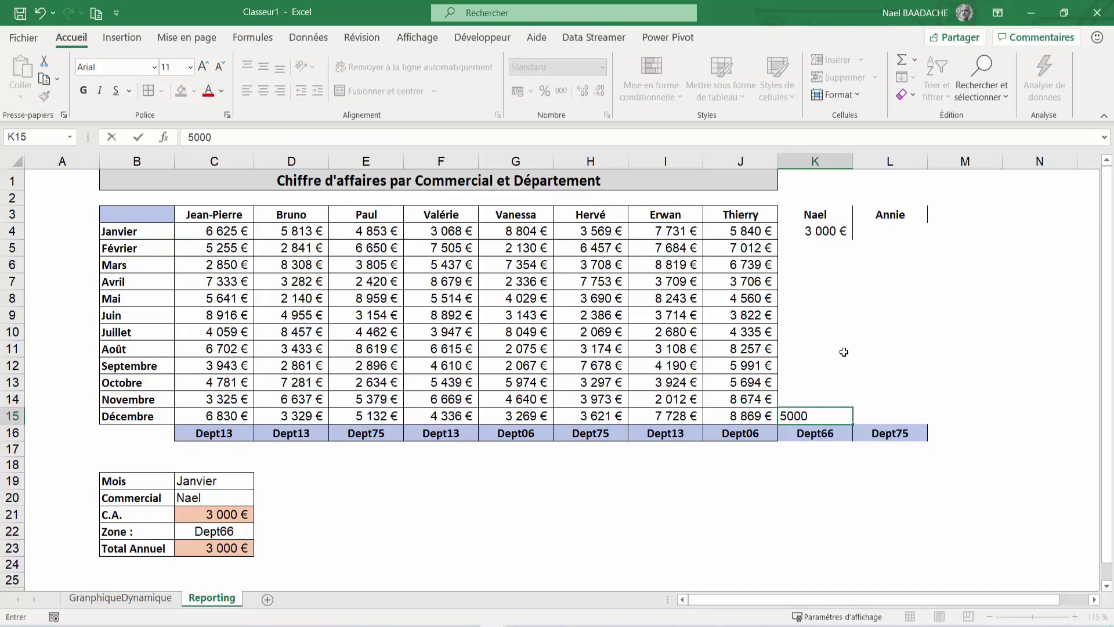
key("Return")
left_click(220, 549)
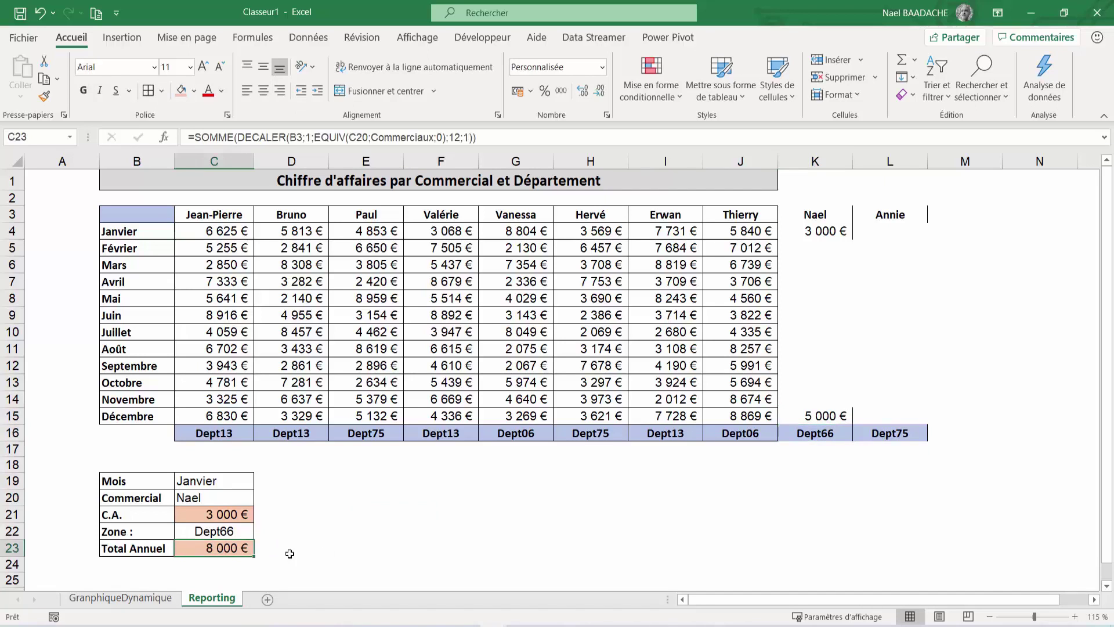
left_click(394, 546)
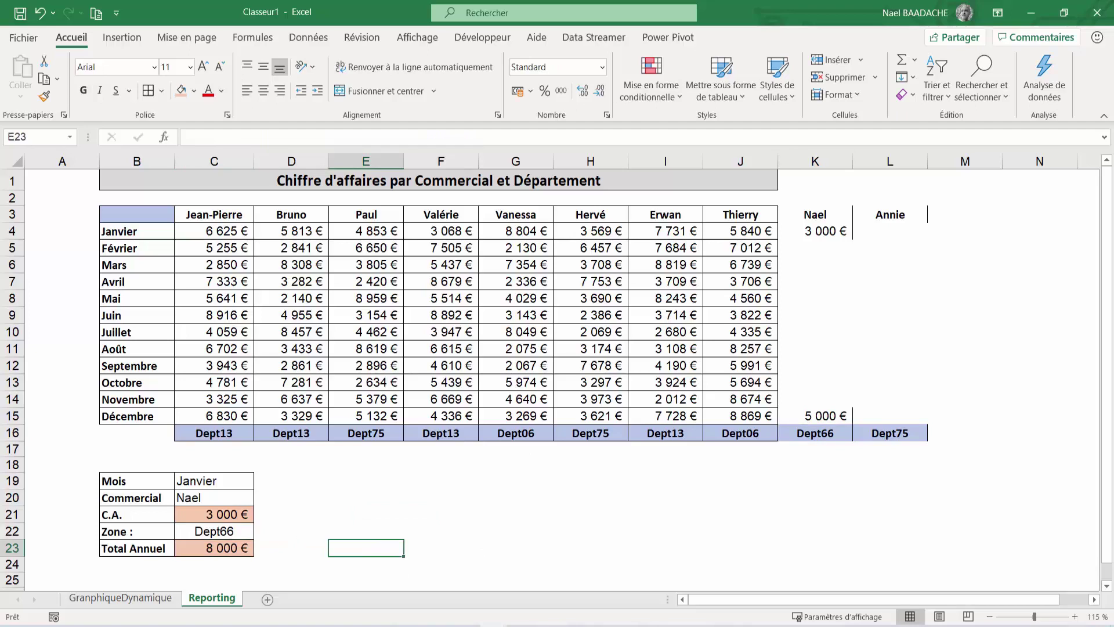
left_click(321, 510)
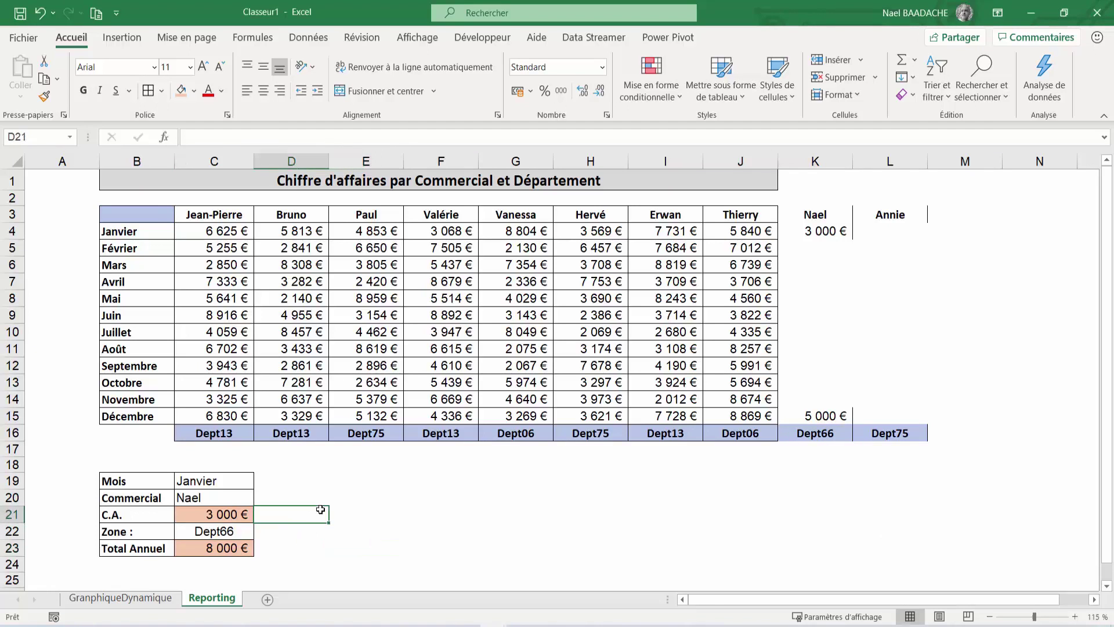
key("Right")
key("Up")
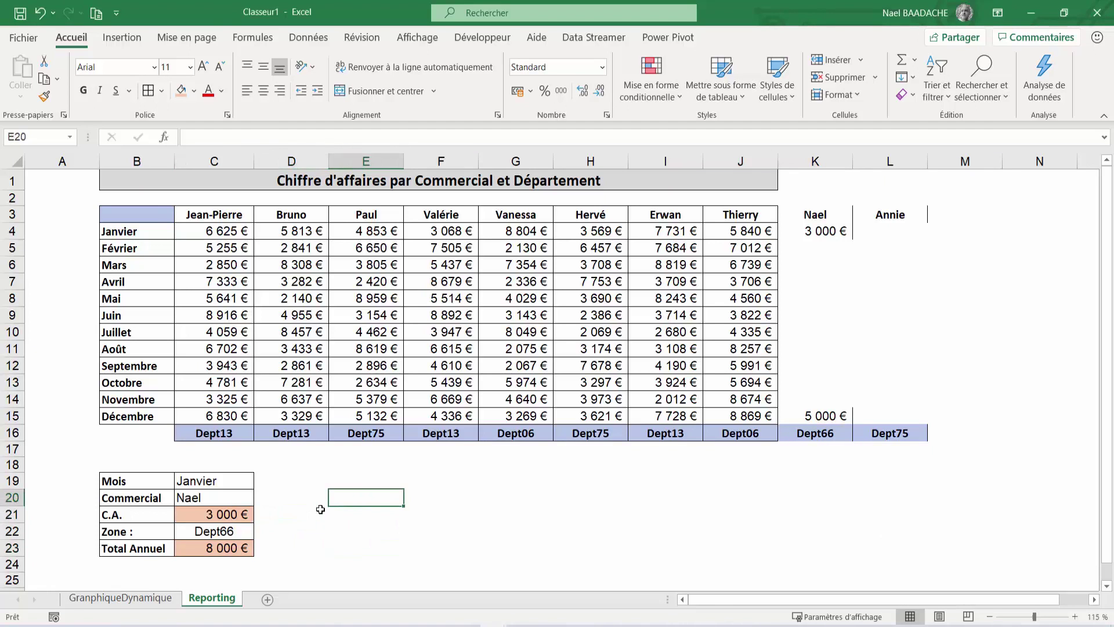